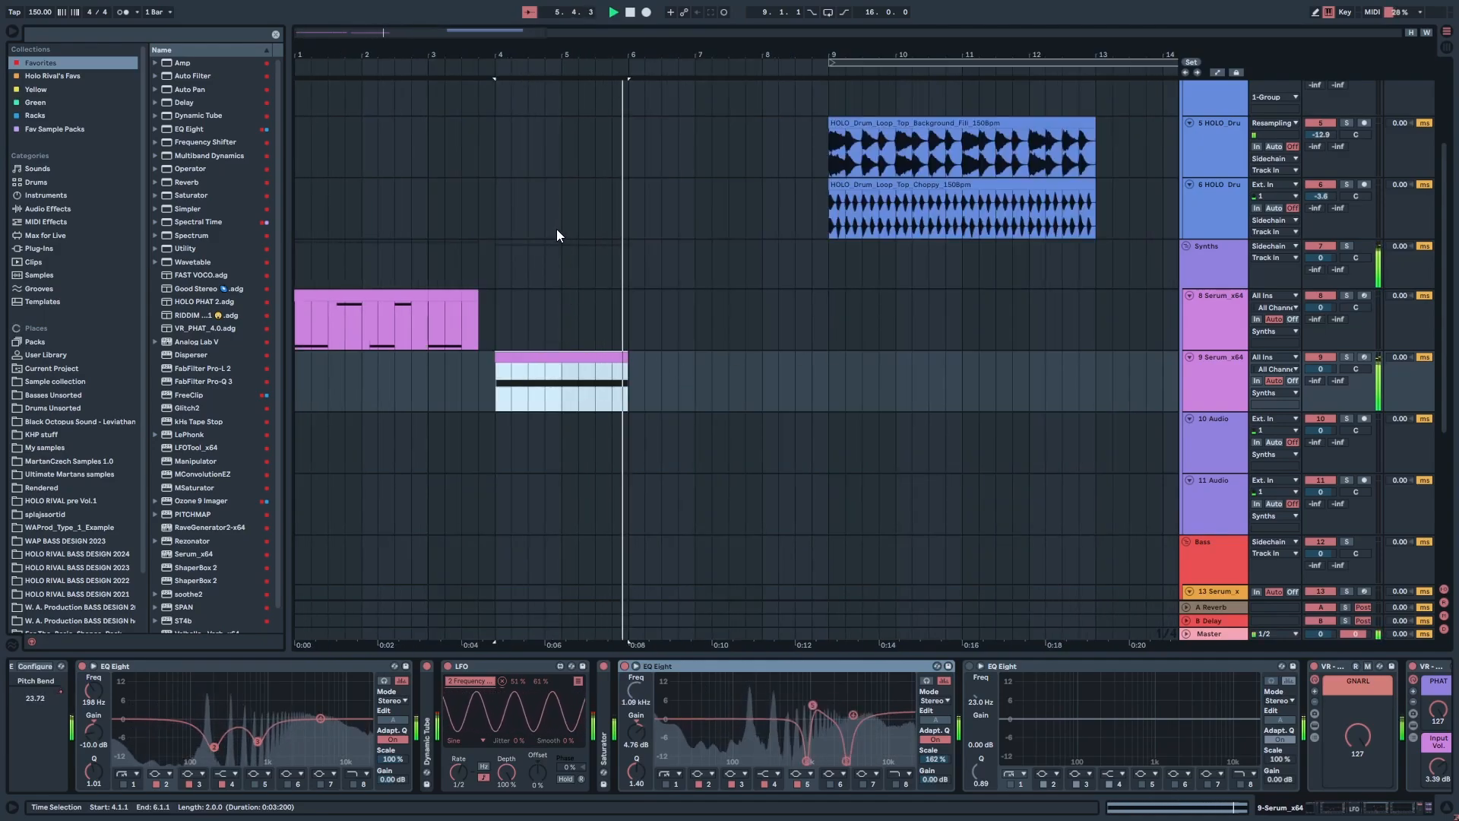
Step: Stop playback and deactivate every effect on the 8 Serum_x64 track, from the first EQ Eight through Utility
{"action": "left_click", "coordinate": [629, 13]}
{"action": "scroll", "coordinate": [367, 263], "scroll_direction": "up", "scroll_amount": 5}
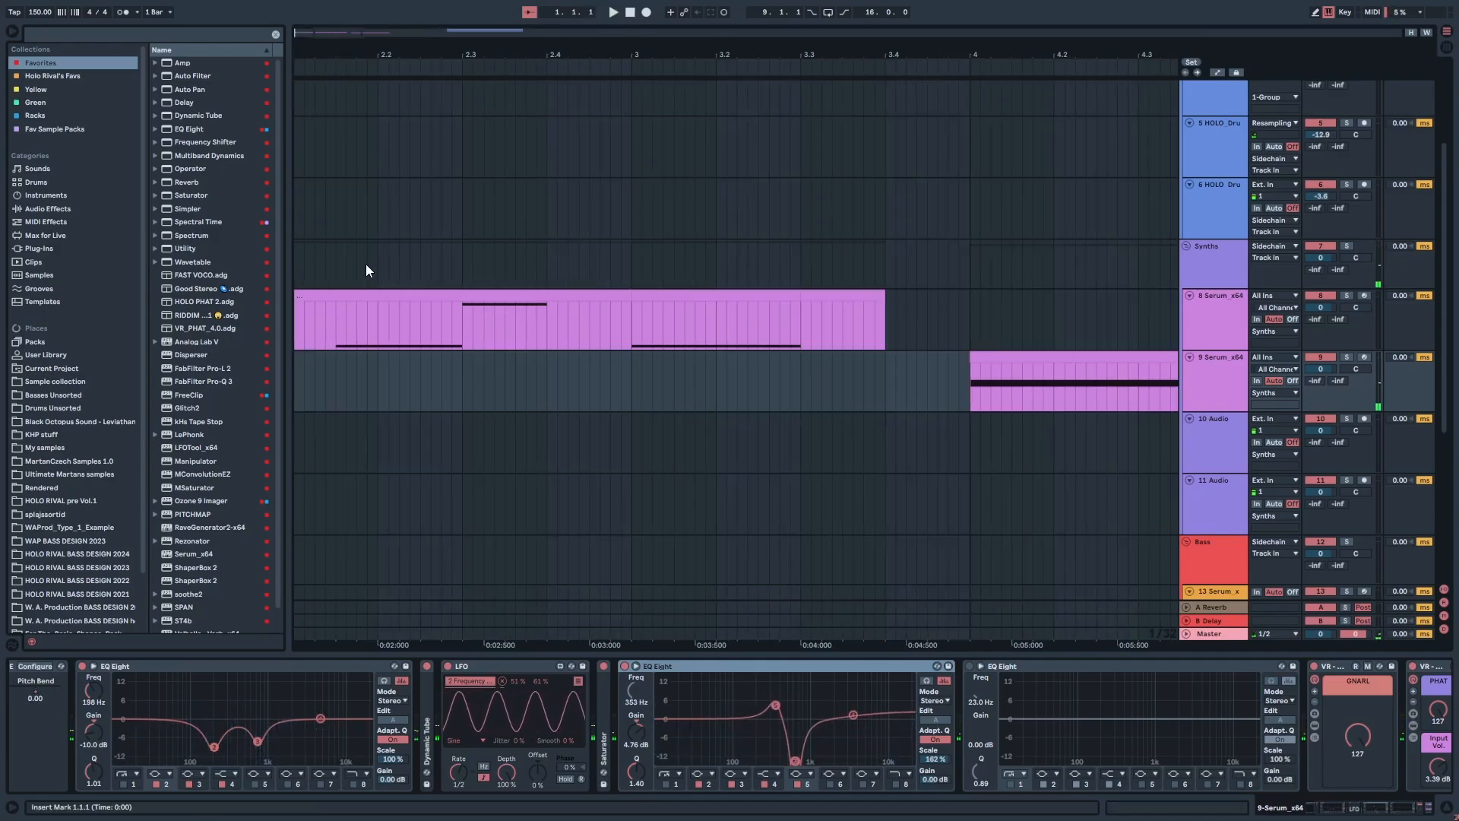
{"action": "left_click_drag", "start_coordinate": [366, 264], "coordinate": [1160, 206]}
{"action": "scroll", "coordinate": [1094, 232], "scroll_direction": "down", "scroll_amount": 3}
{"action": "left_click", "coordinate": [1199, 250]}
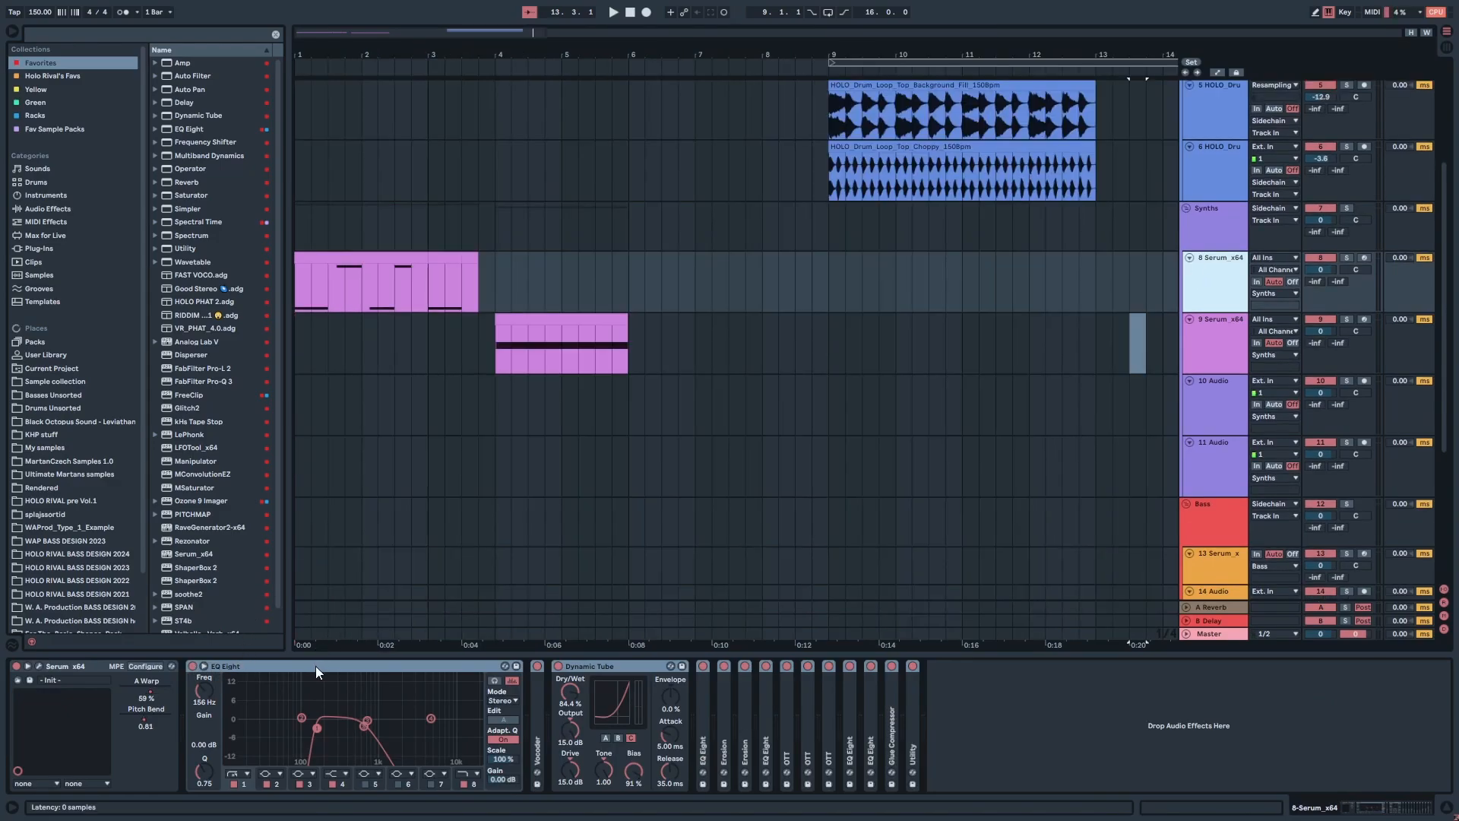
{"action": "left_click", "coordinate": [316, 667]}
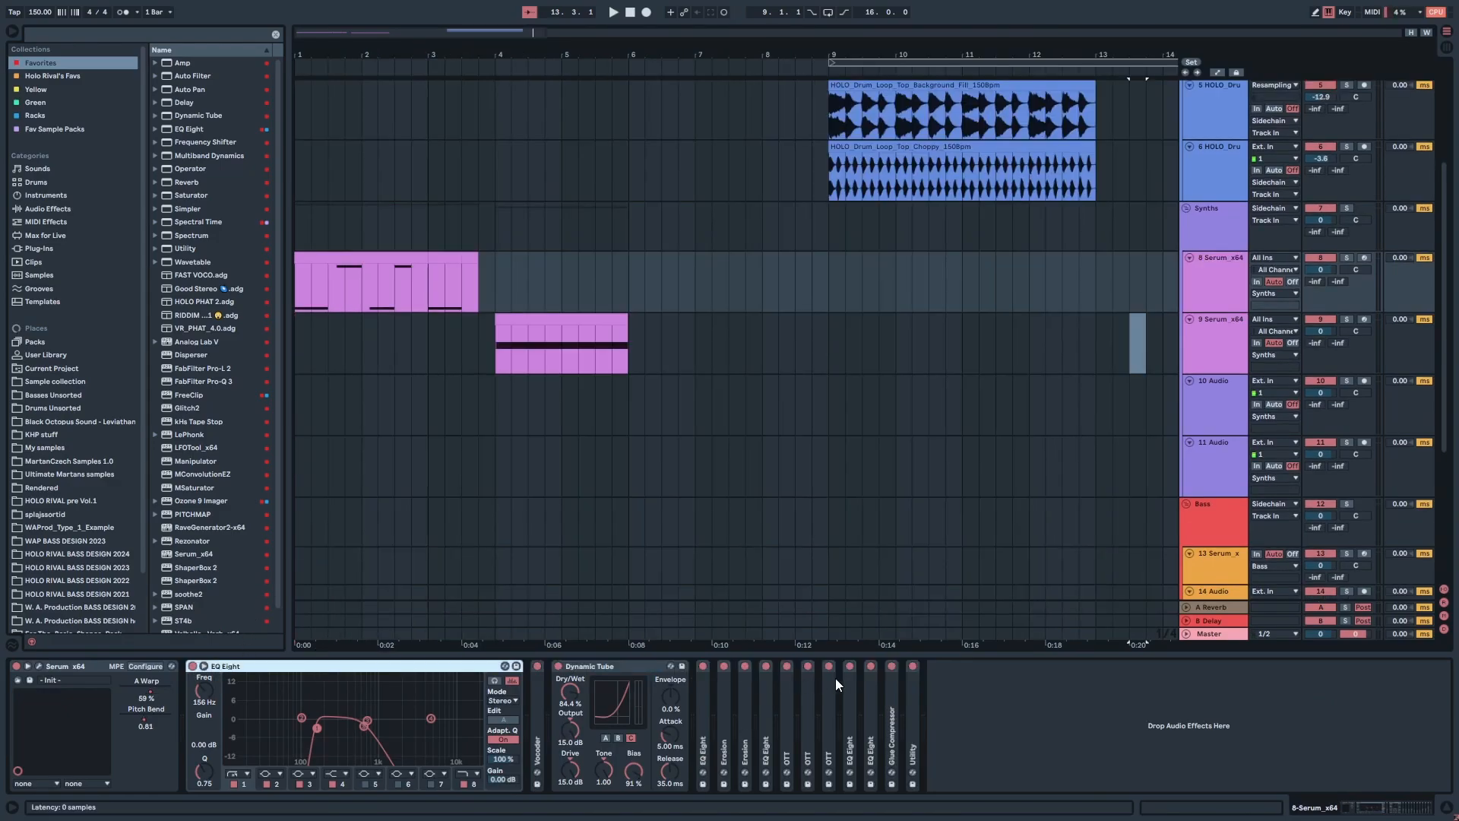
{"action": "left_click", "coordinate": [912, 661], "text": "shift"}
{"action": "key", "text": "0"}
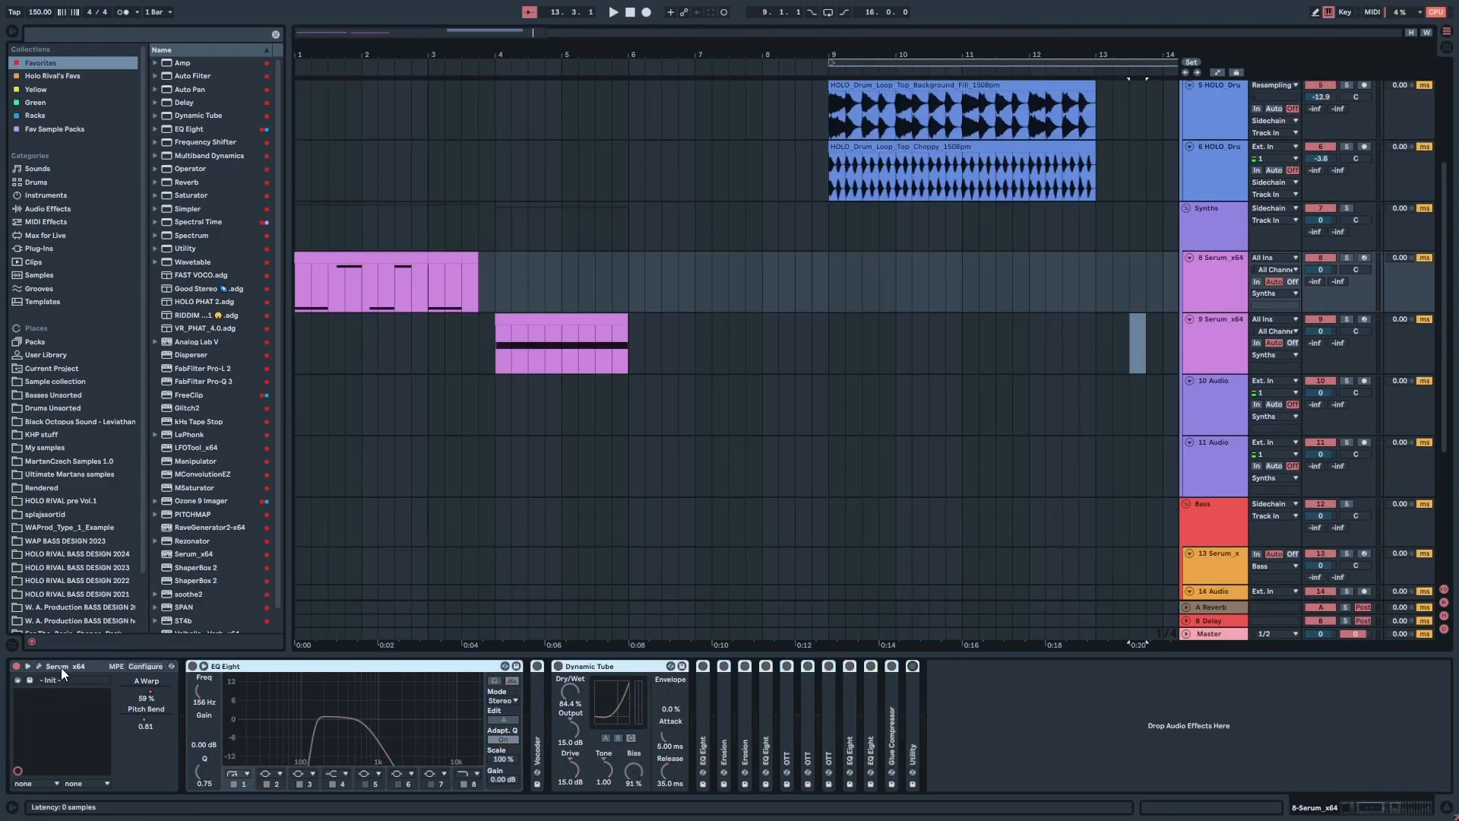
Step: Open the Serum instrument, examine its sub and oscillator settings, and close its window
{"action": "left_click", "coordinate": [38, 666]}
{"action": "left_click_drag", "start_coordinate": [623, 83], "coordinate": [598, 87]}
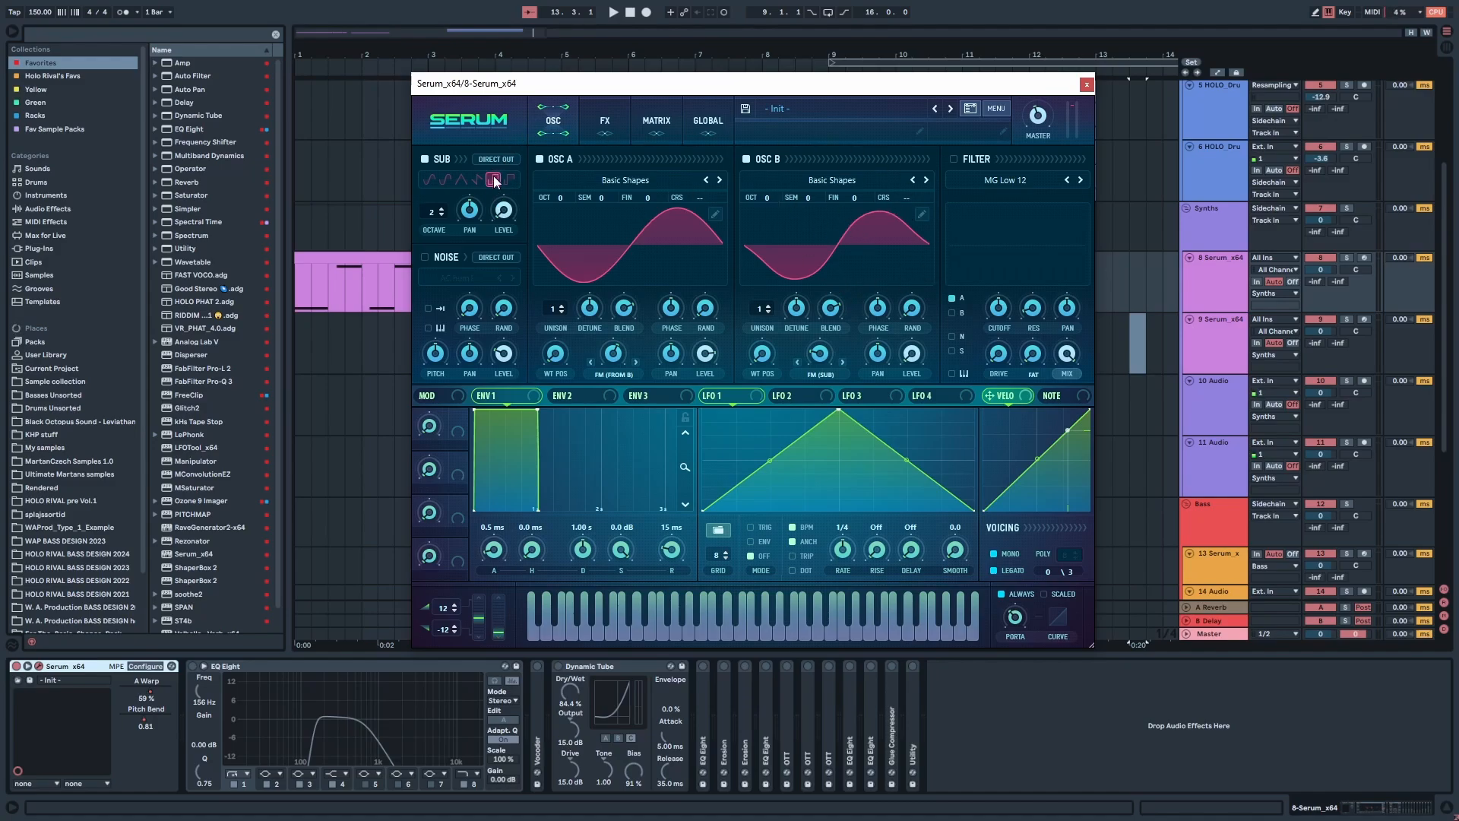
{"action": "left_click", "coordinate": [441, 216]}
{"action": "mouse_move", "coordinate": [743, 95]}
{"action": "left_mouse_down"}
{"action": "mouse_move", "coordinate": [751, 133]}
{"action": "mouse_move", "coordinate": [722, 112]}
{"action": "left_mouse_up"}
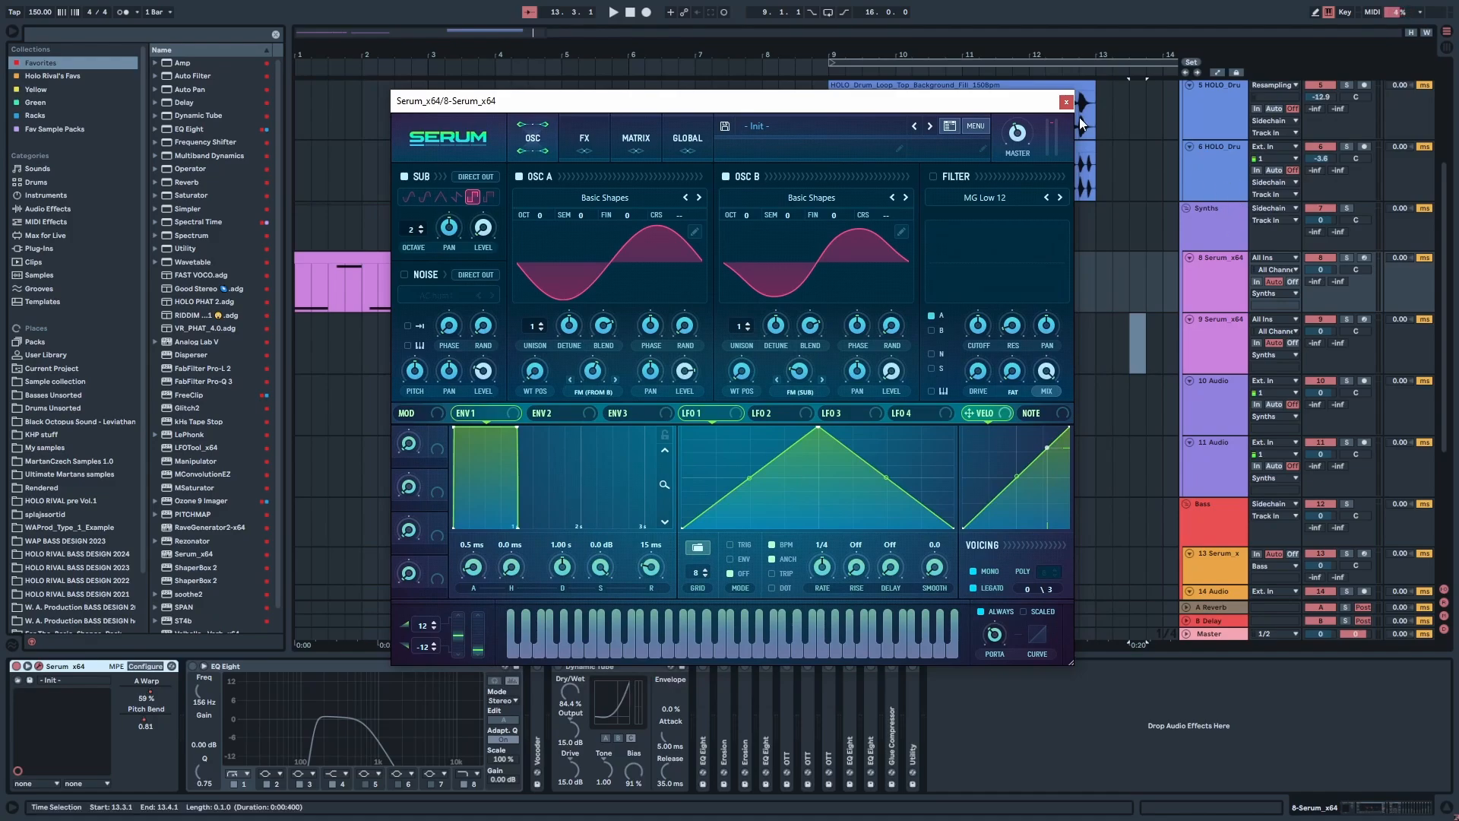
{"action": "left_click", "coordinate": [1066, 102]}
Step: Show automation and give Serum's A Warp parameter its own lane on the 8 Serum_x64 track
{"action": "left_click", "coordinate": [1222, 72]}
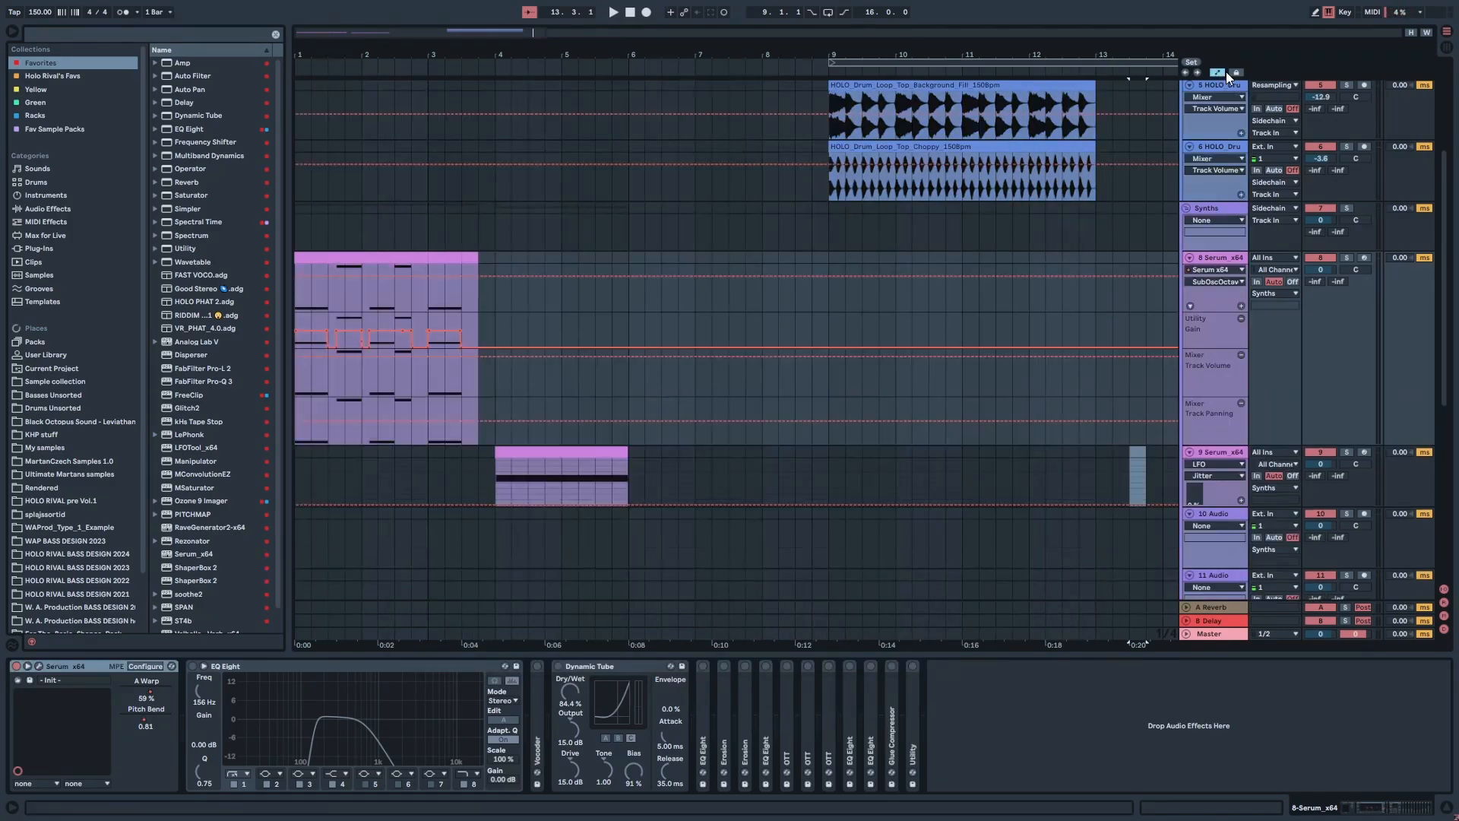
{"action": "left_click", "coordinate": [1209, 281]}
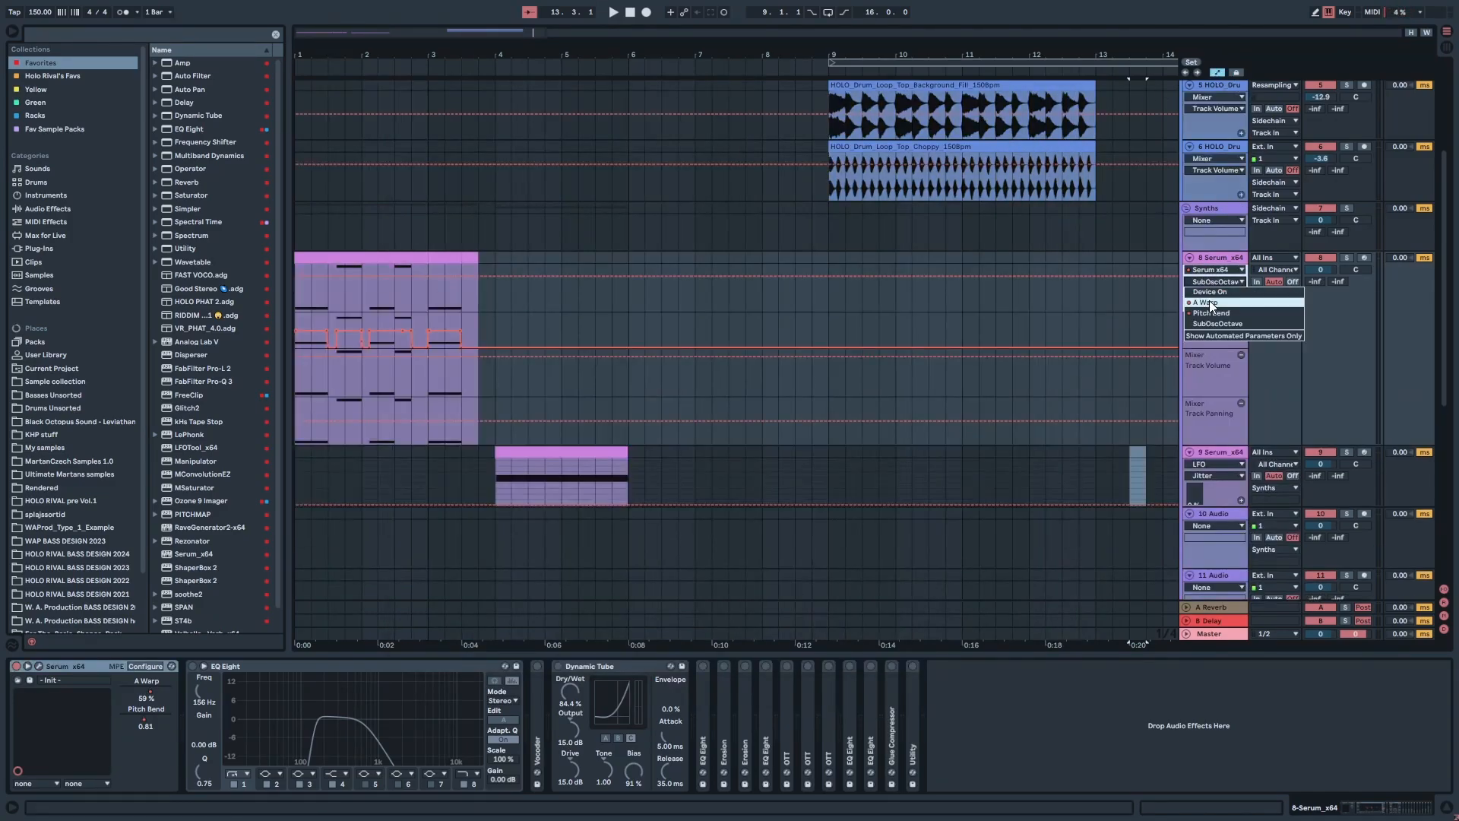
{"action": "left_click", "coordinate": [1210, 299]}
{"action": "left_click", "coordinate": [1239, 307]}
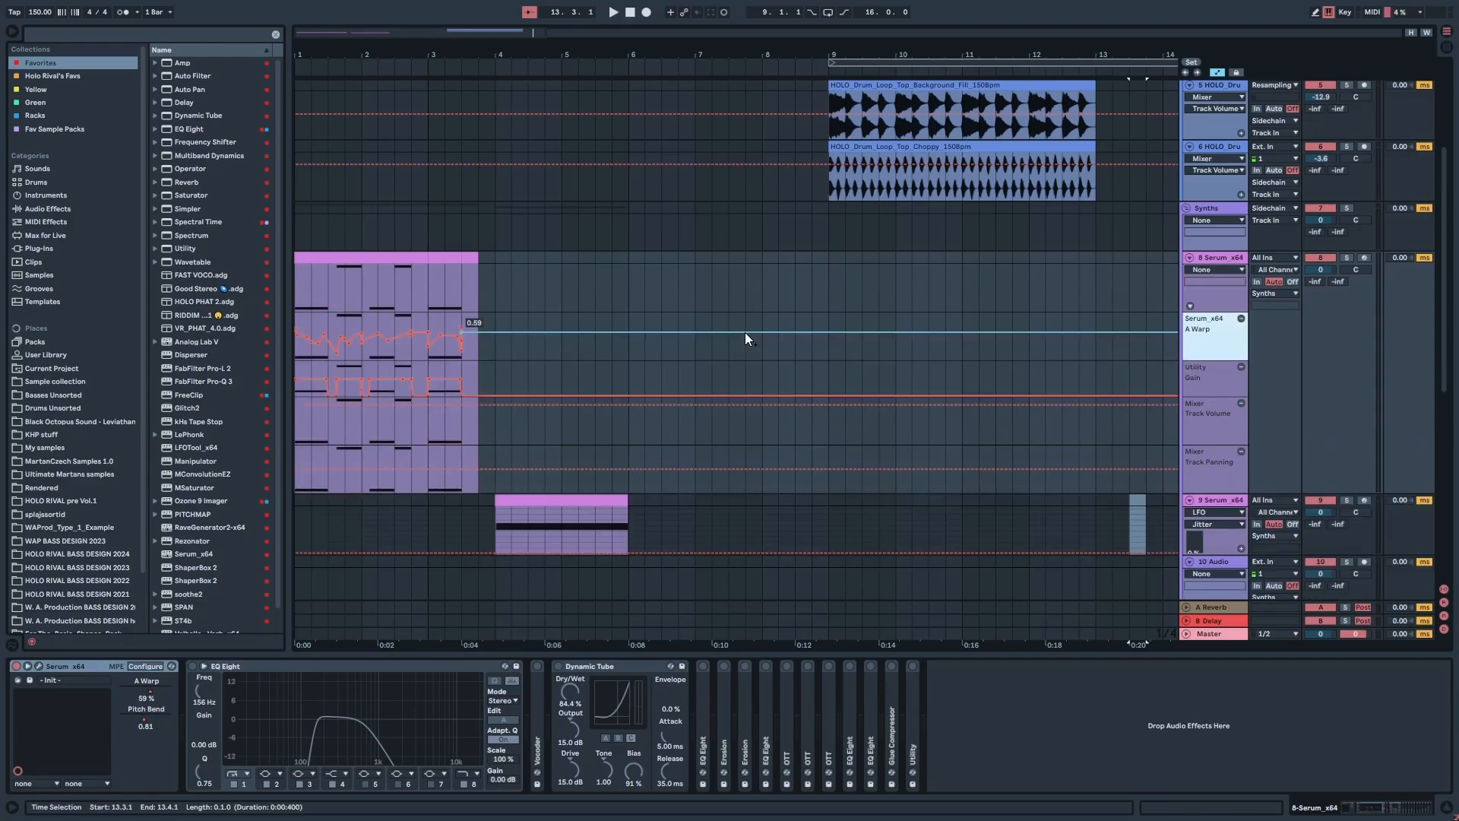
Step: Play the clip with the A Warp automation while the Serum window is open, and close the window
{"action": "scroll", "coordinate": [420, 276], "scroll_direction": "up", "scroll_amount": 5}
{"action": "scroll", "coordinate": [1056, 247], "scroll_direction": "down", "scroll_amount": 1}
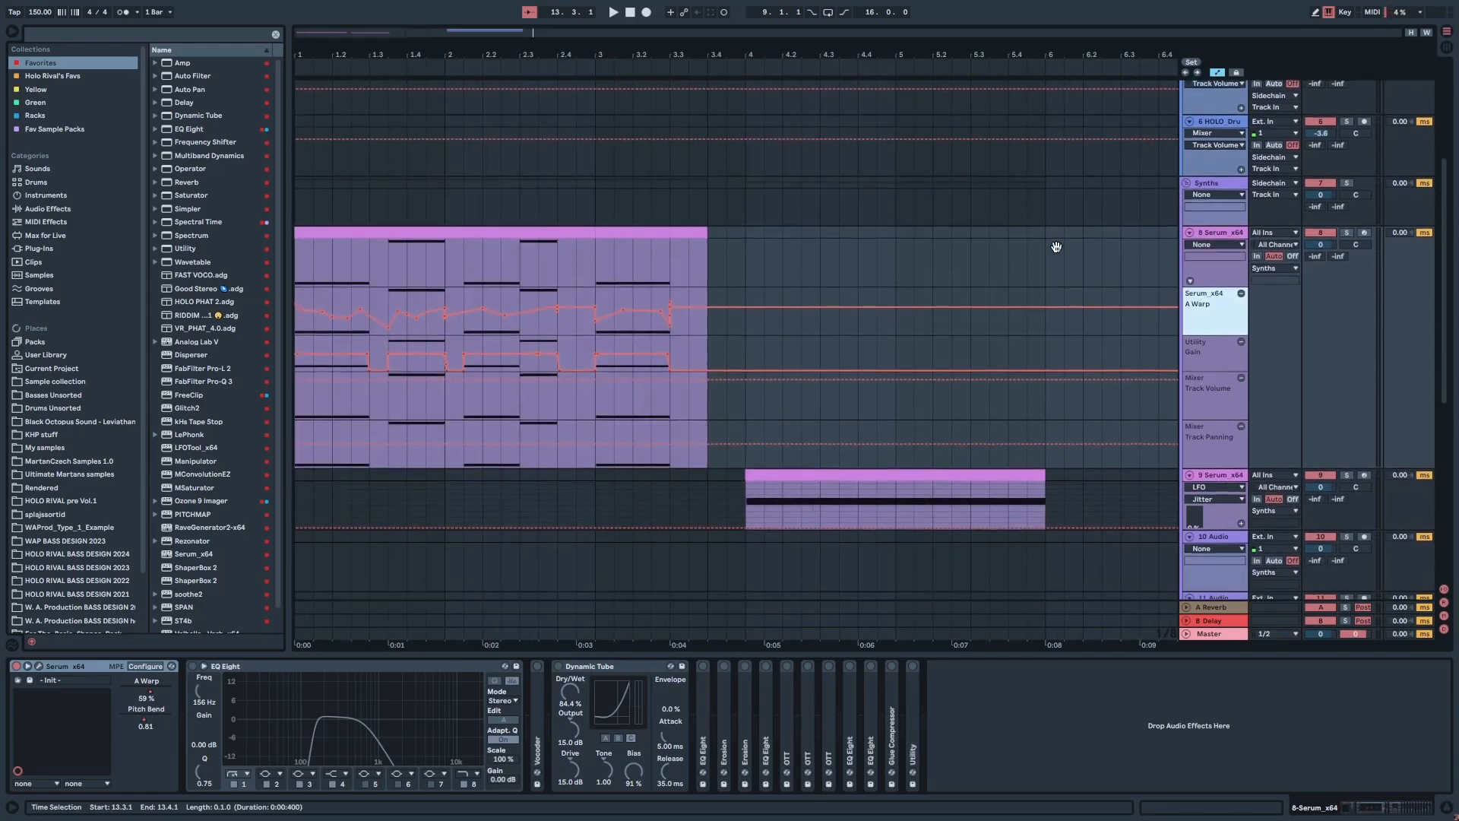
{"action": "left_click", "coordinate": [35, 668]}
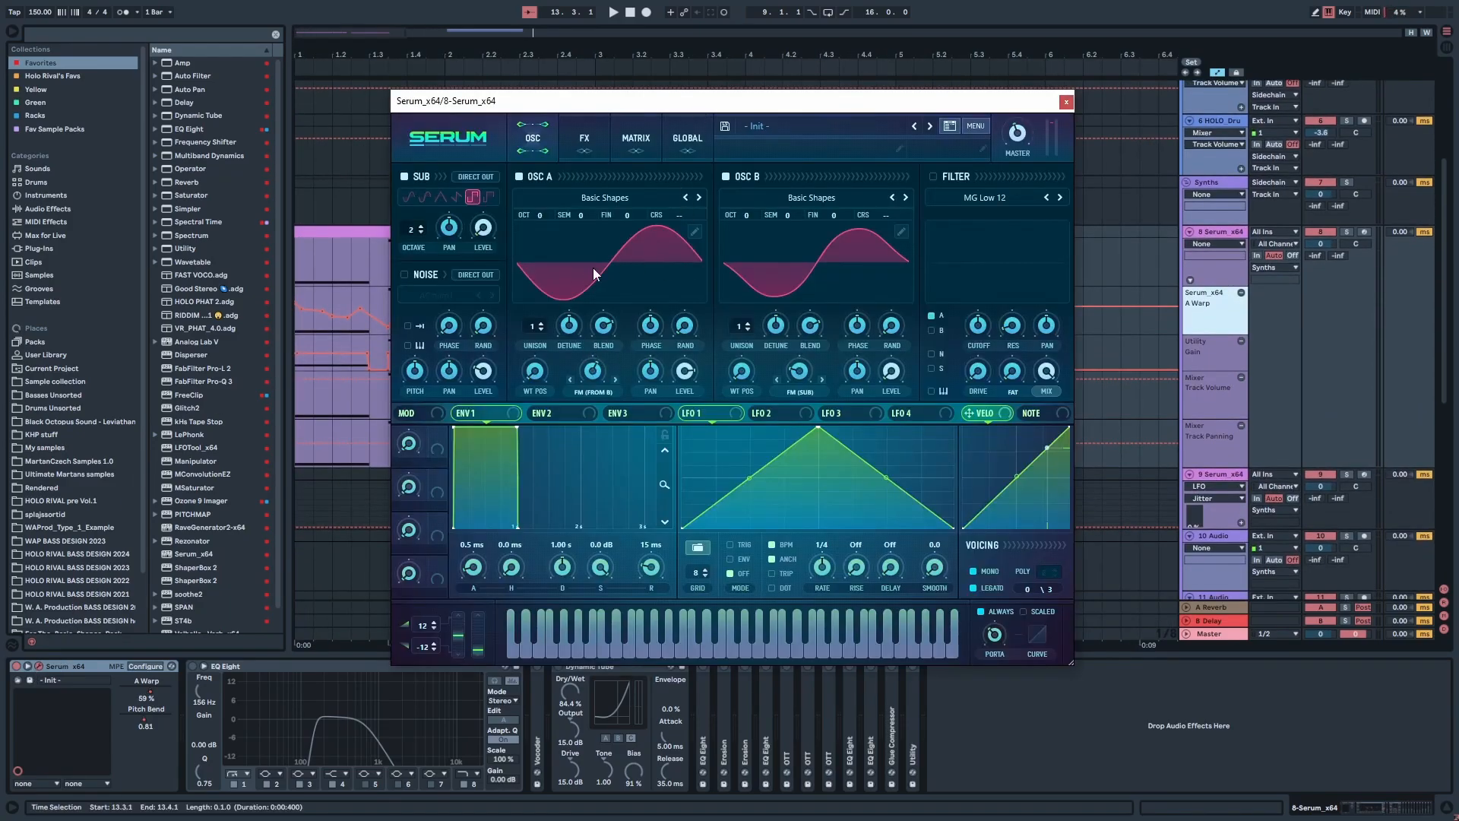
{"action": "key", "text": "space"}
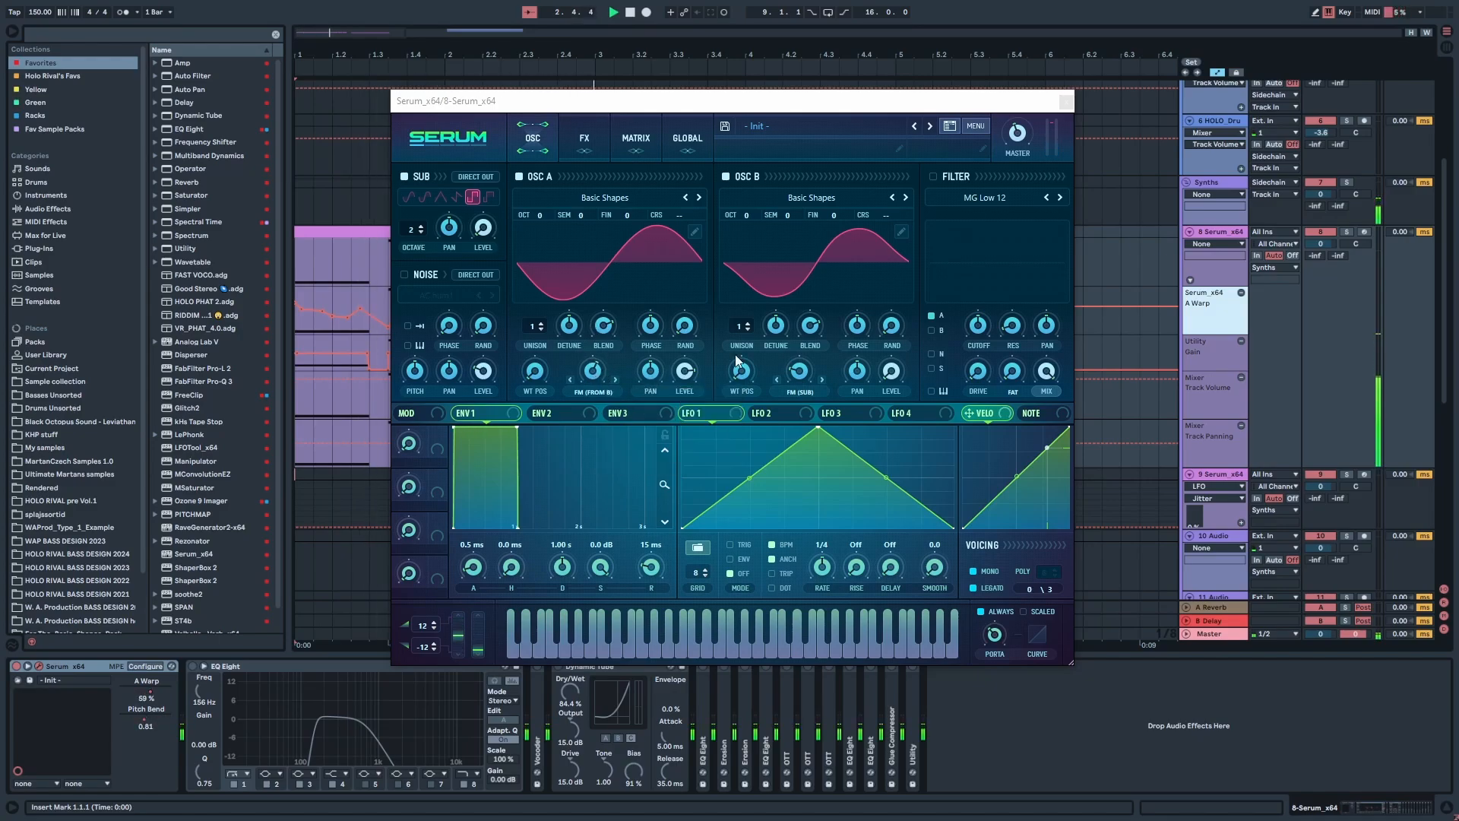
{"action": "left_click", "coordinate": [1066, 101]}
Step: Give Serum's Pitch Bend parameter its own automation lane on the 8 Serum_x64 track
{"action": "left_click", "coordinate": [1214, 243]}
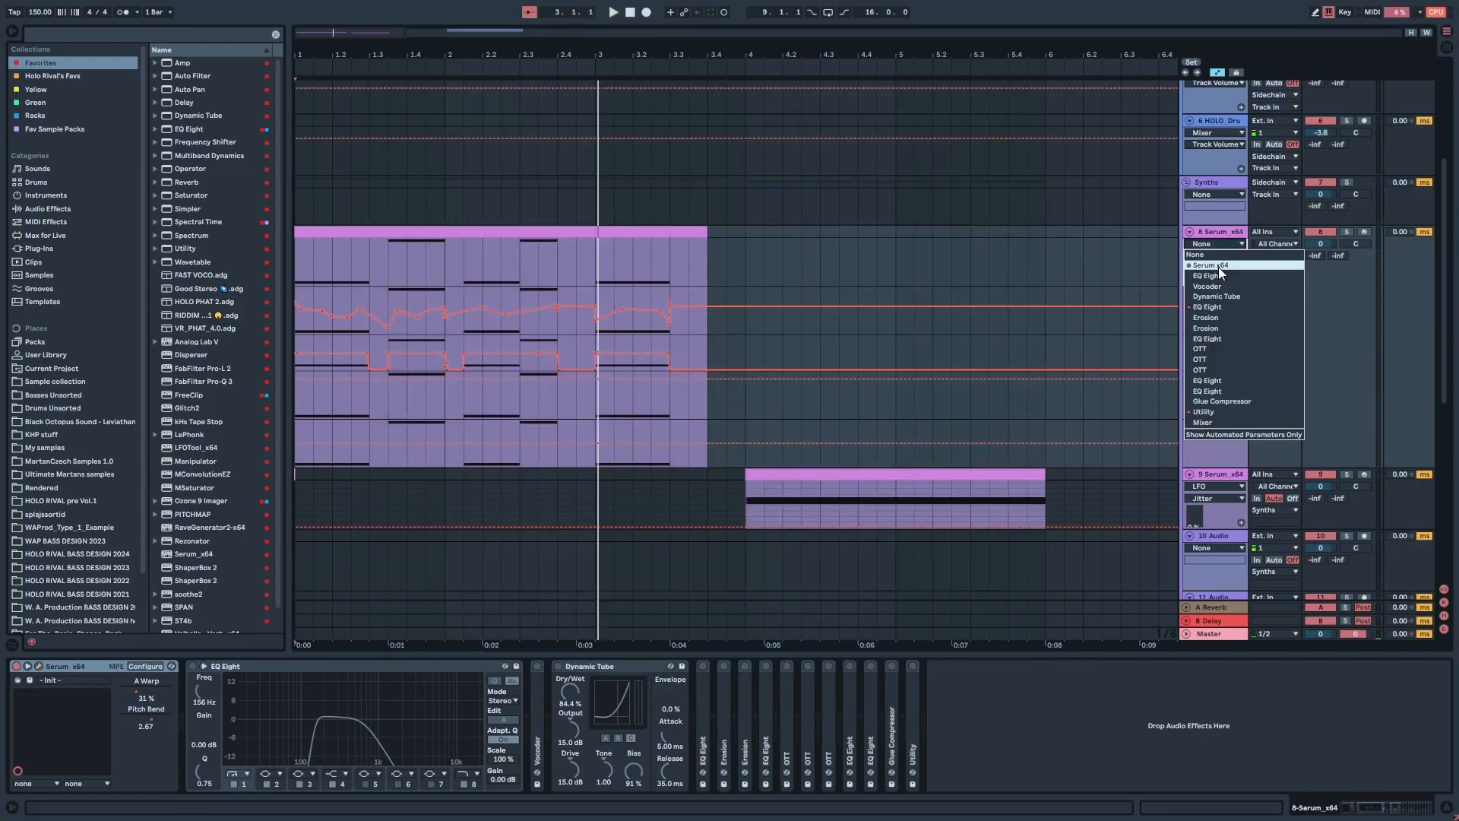
{"action": "left_click", "coordinate": [1219, 265]}
{"action": "left_click", "coordinate": [1214, 255]}
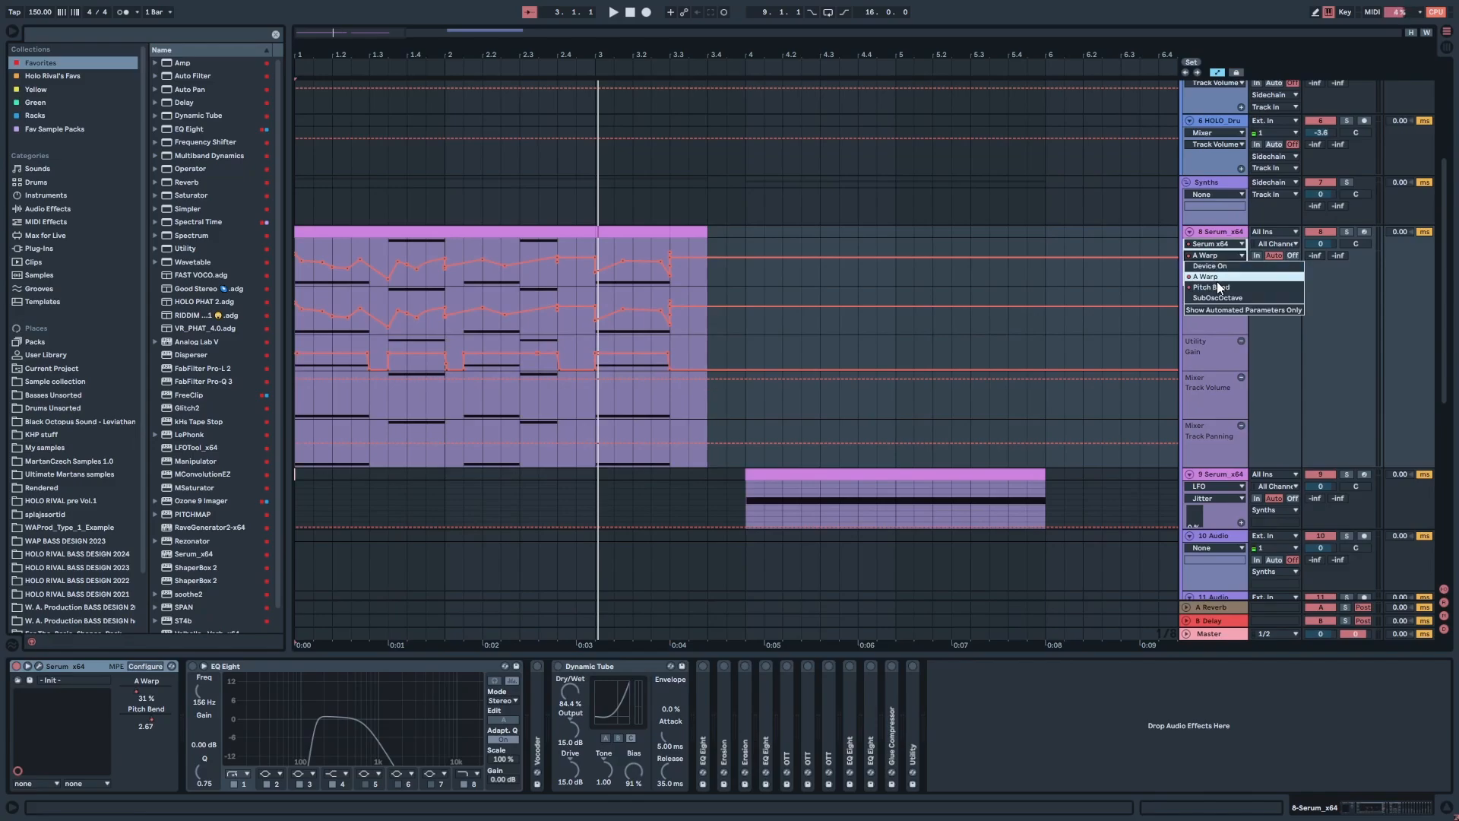
{"action": "left_click", "coordinate": [1216, 286]}
{"action": "left_click", "coordinate": [1243, 280]}
Step: Play the clip and examine Serum's settings together with the Pitch Bend, A Warp and Utility Gain automation
{"action": "key", "text": "space"}
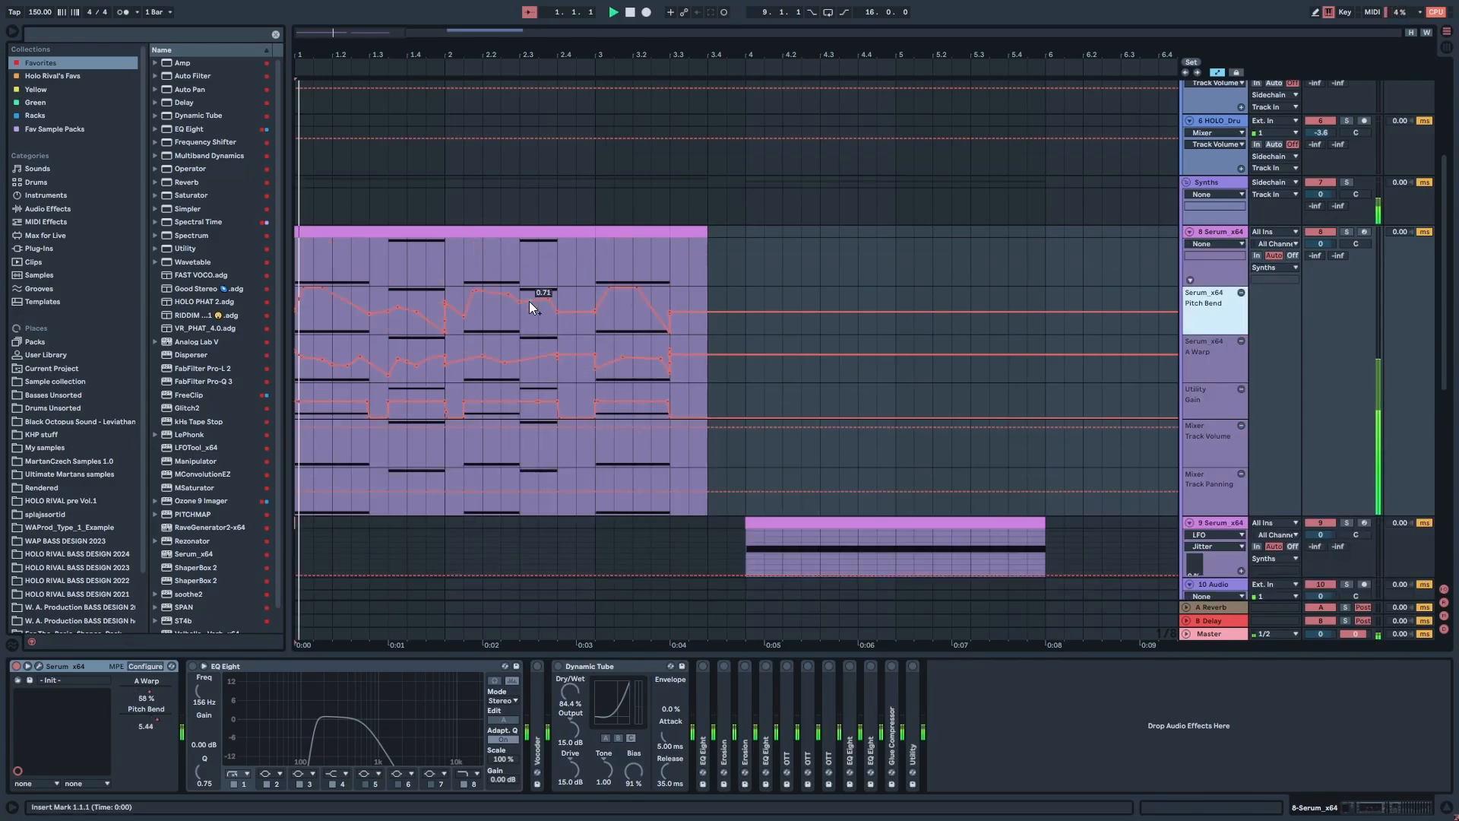
{"action": "left_click", "coordinate": [40, 665]}
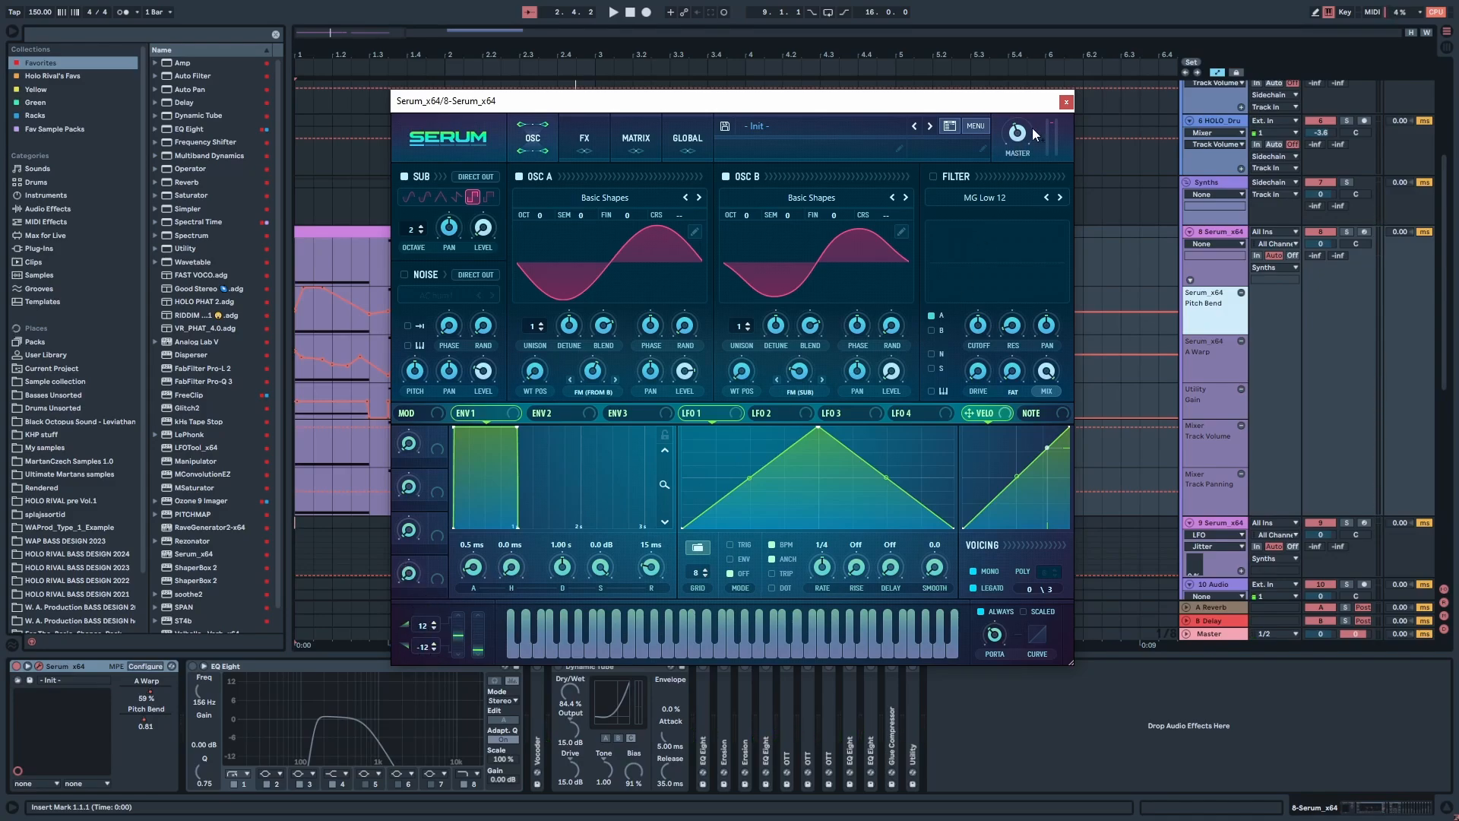
{"action": "left_click", "coordinate": [1064, 101]}
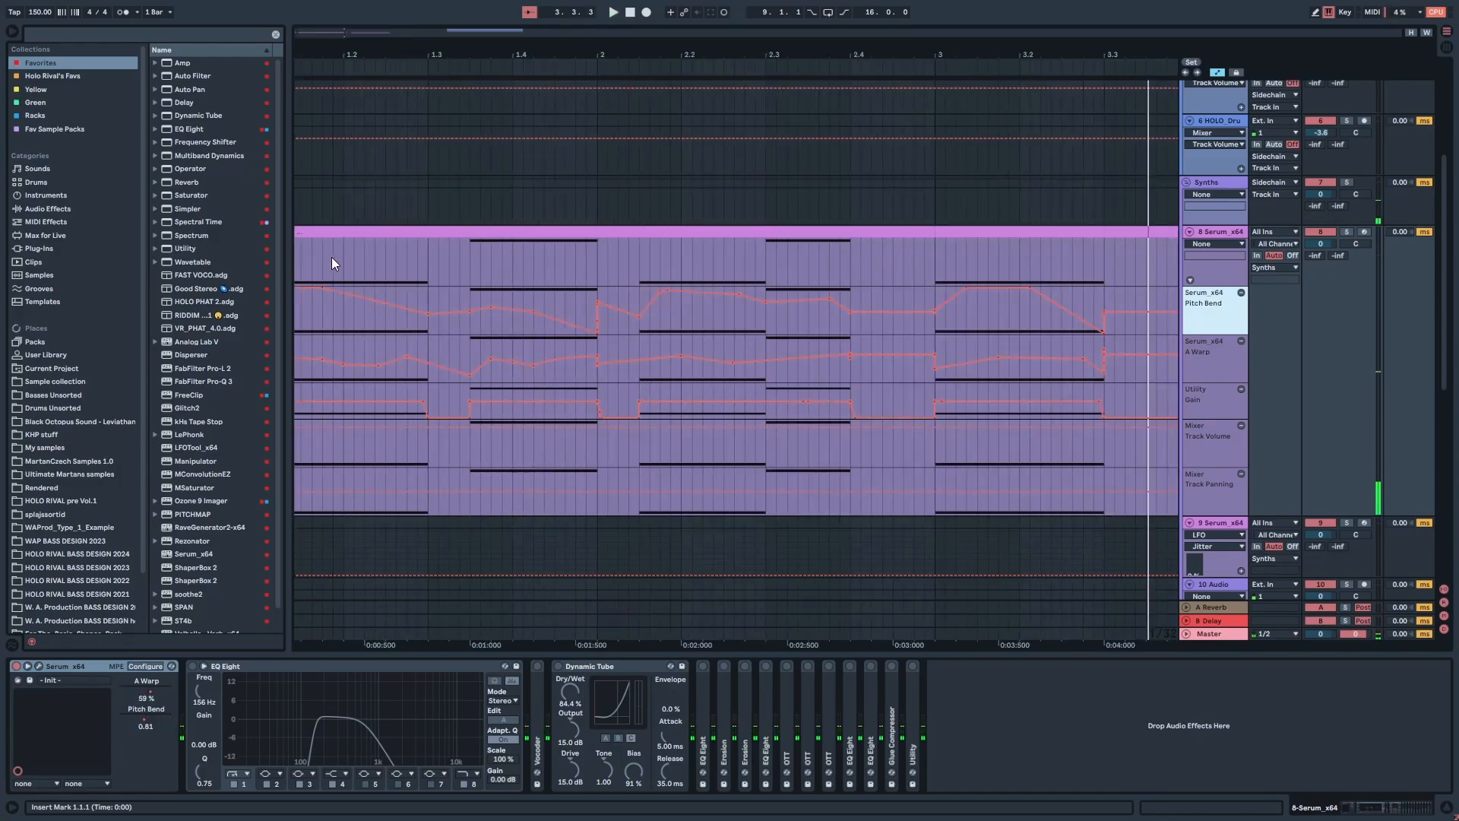
{"action": "scroll", "coordinate": [331, 257], "scroll_direction": "down", "scroll_amount": 1}
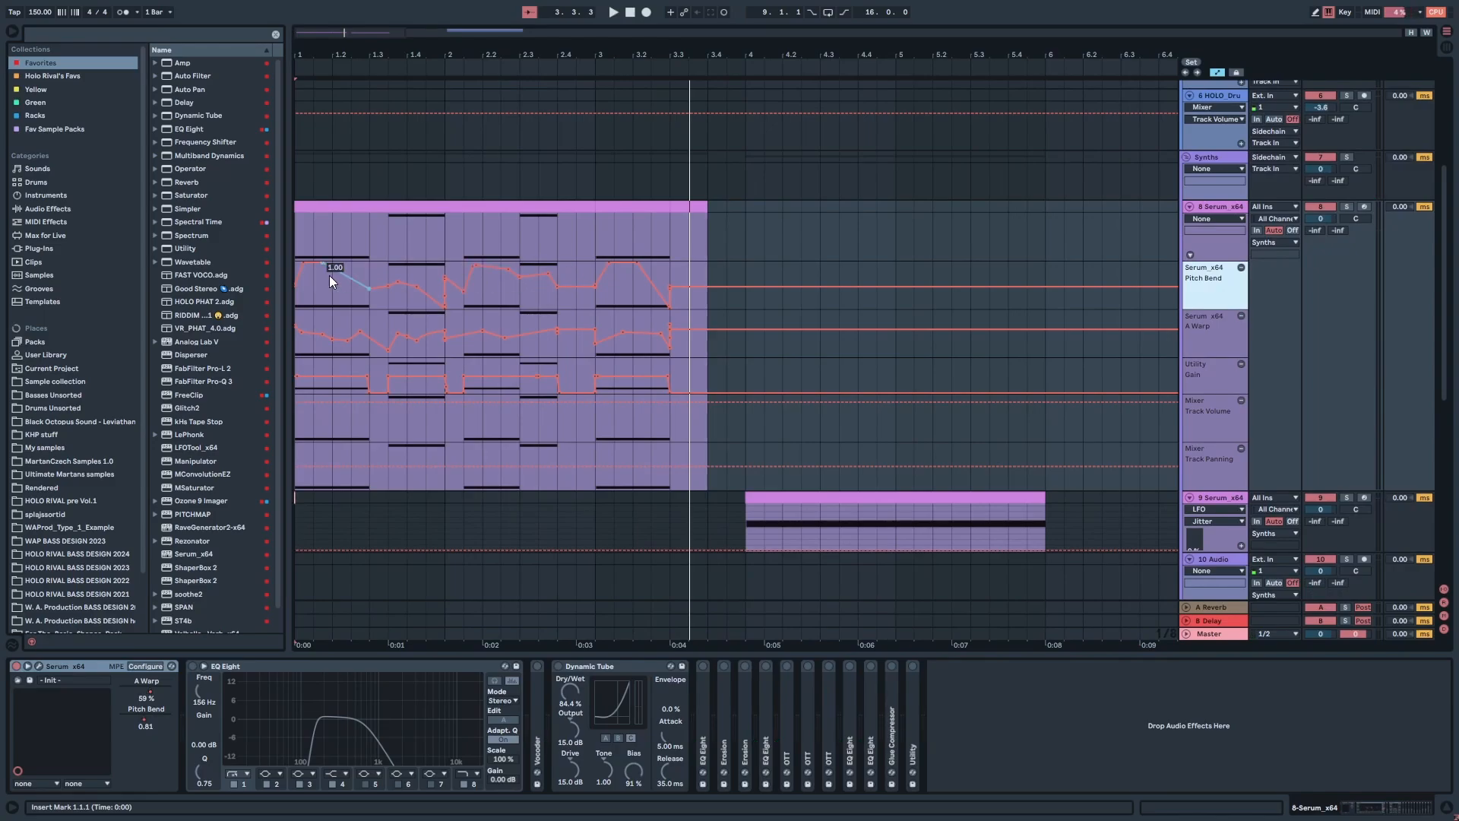
{"action": "key", "text": "space"}
{"action": "left_click_drag", "start_coordinate": [666, 262], "coordinate": [230, 361]}
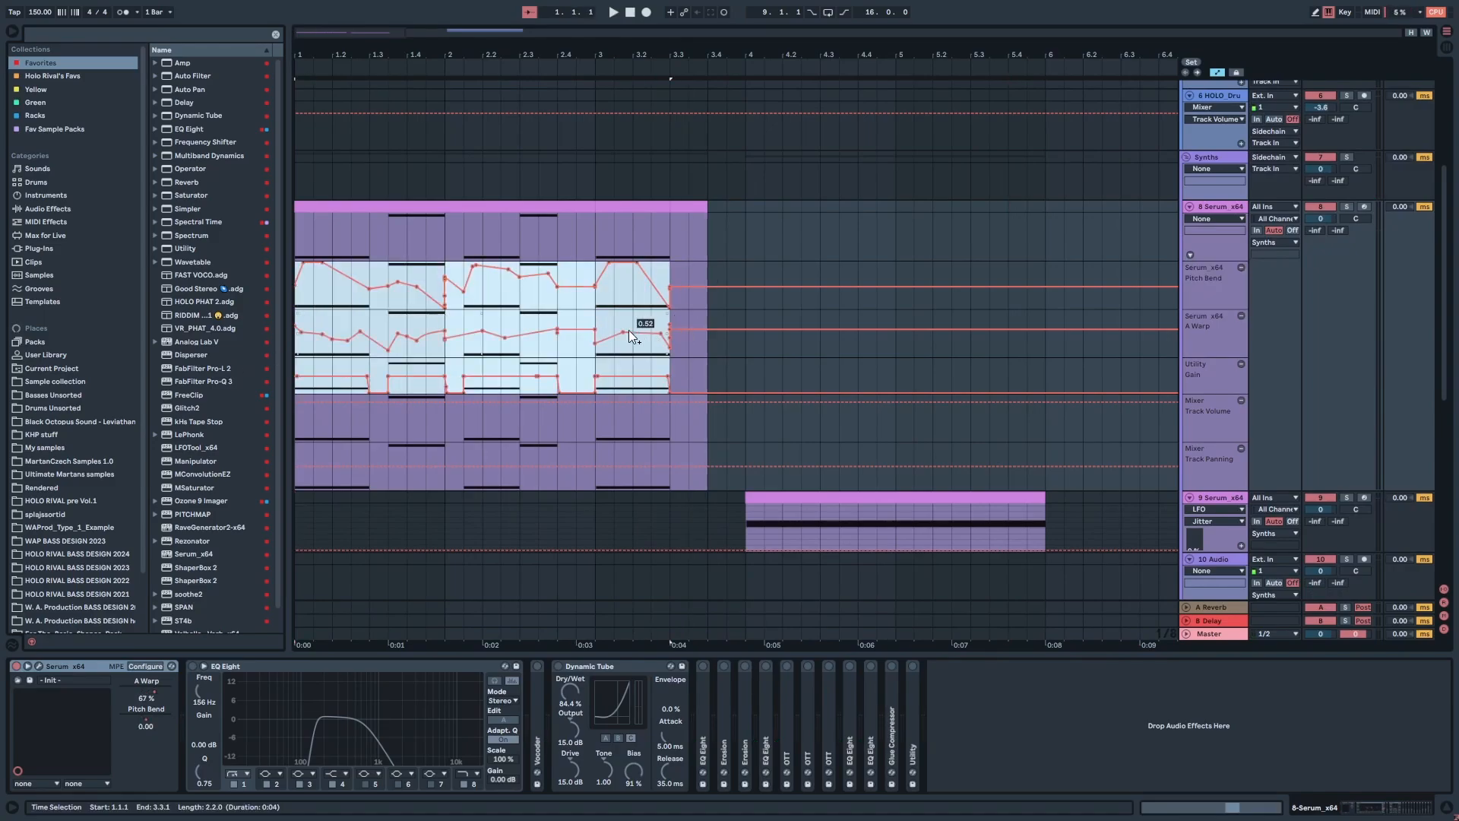
Step: Unfold and re-enable the Utility at the end of the device chain, and play the clip
{"action": "left_click", "coordinate": [822, 377]}
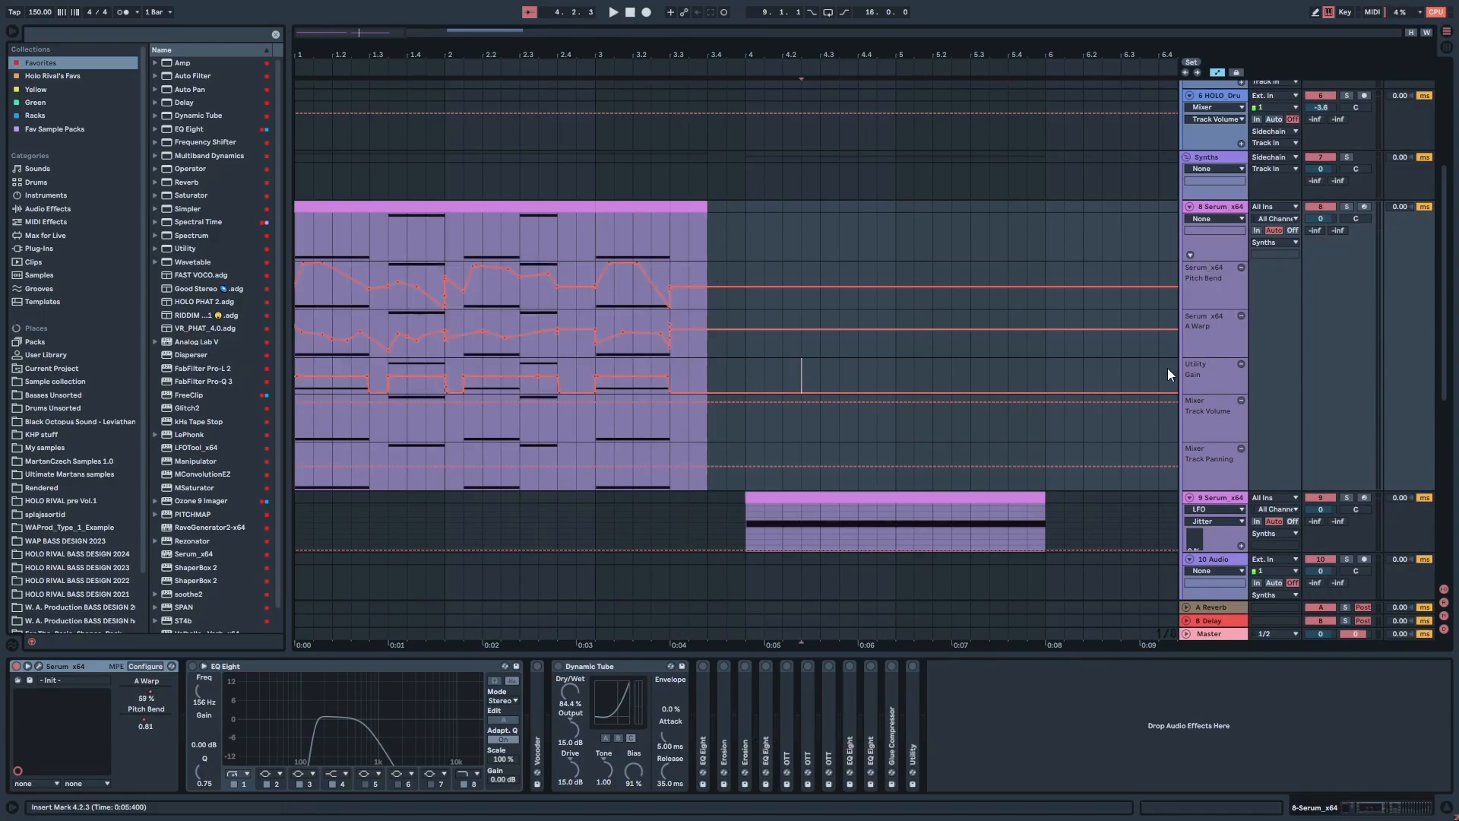
{"action": "double_click", "coordinate": [914, 680]}
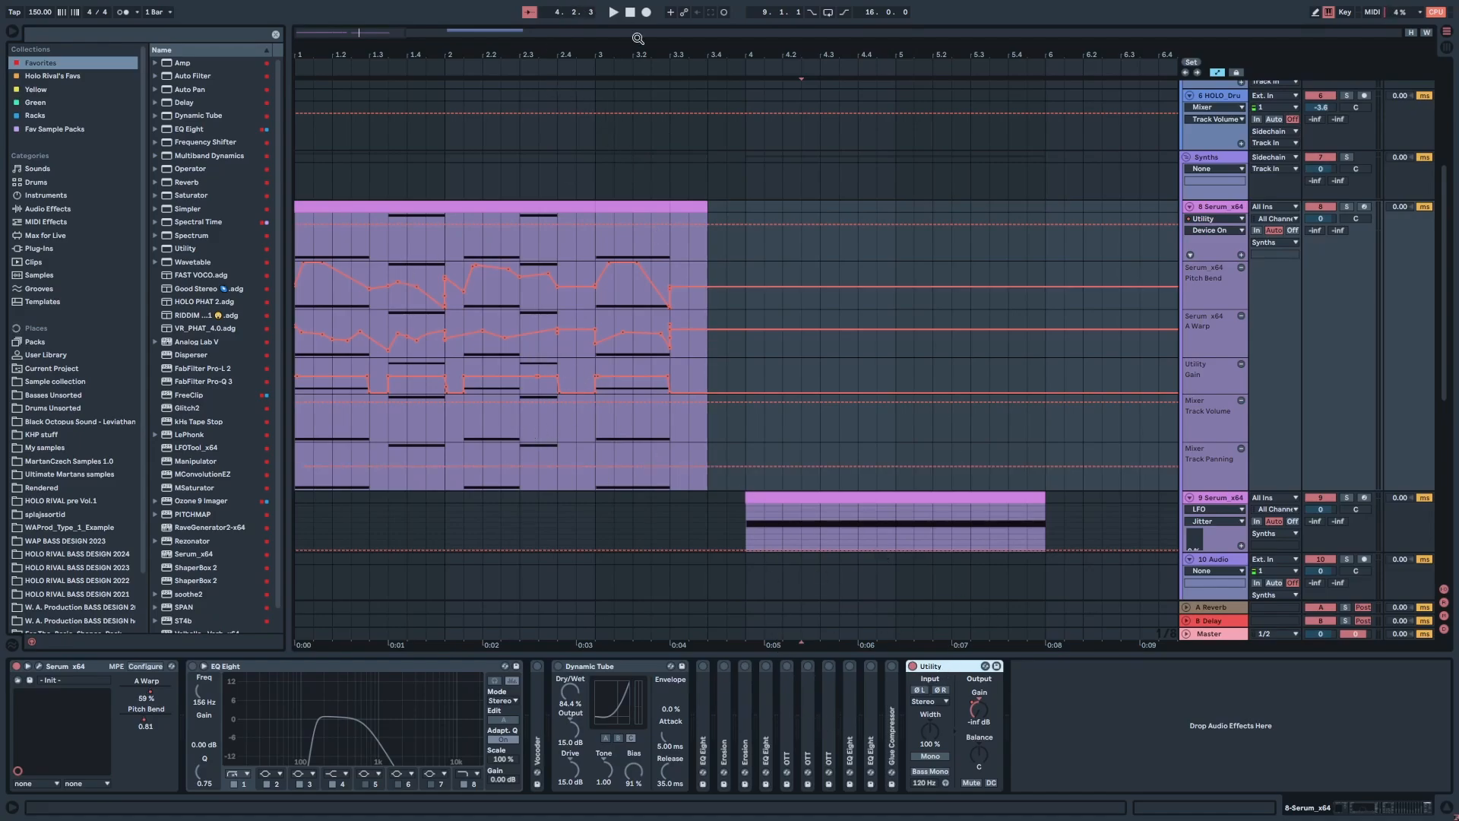
{"action": "key", "text": "space"}
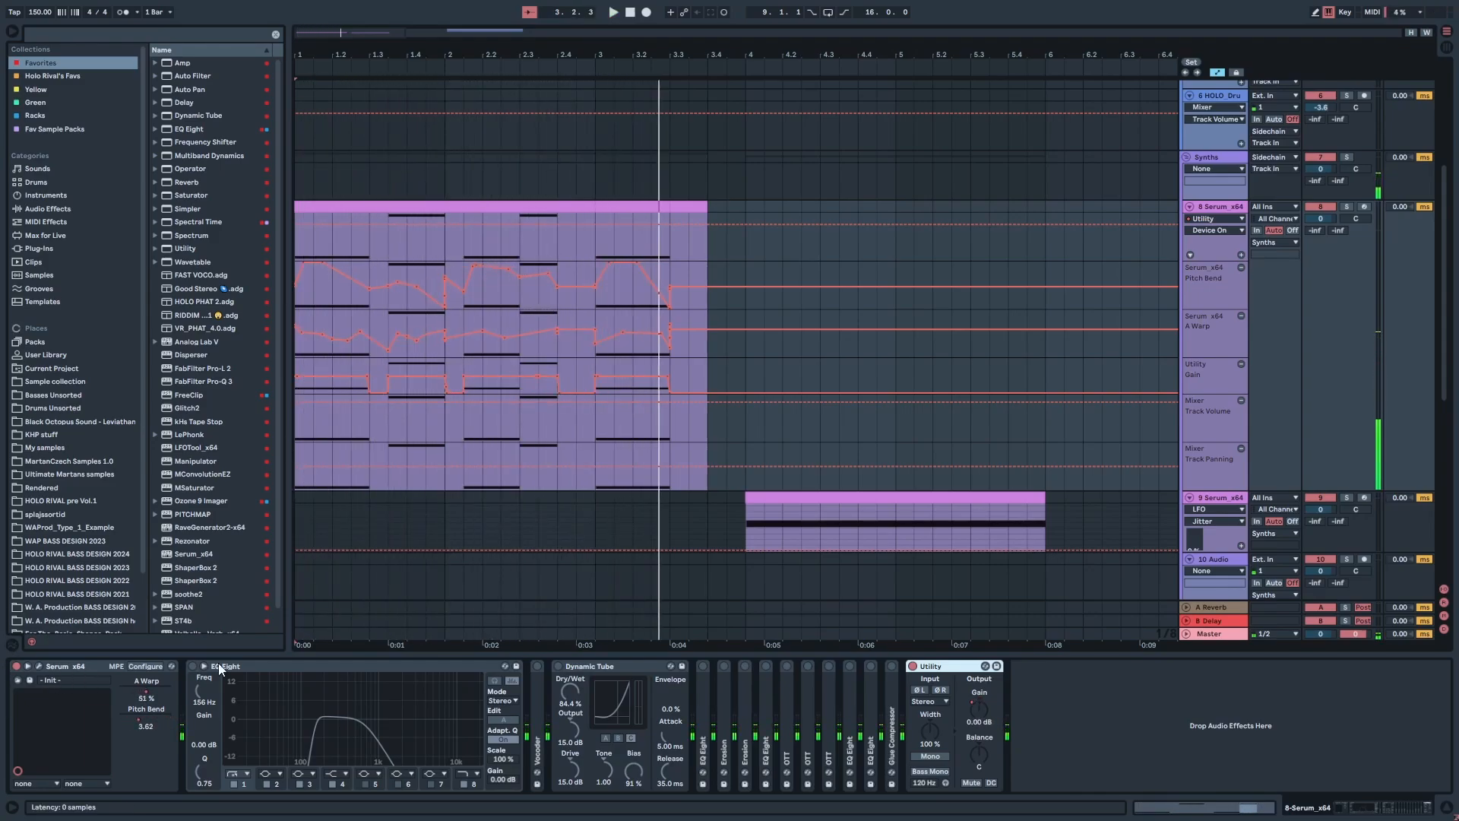
Step: Open Serum's effects page and compare the playing sound with the Phaser switched off and on
{"action": "left_click", "coordinate": [57, 666]}
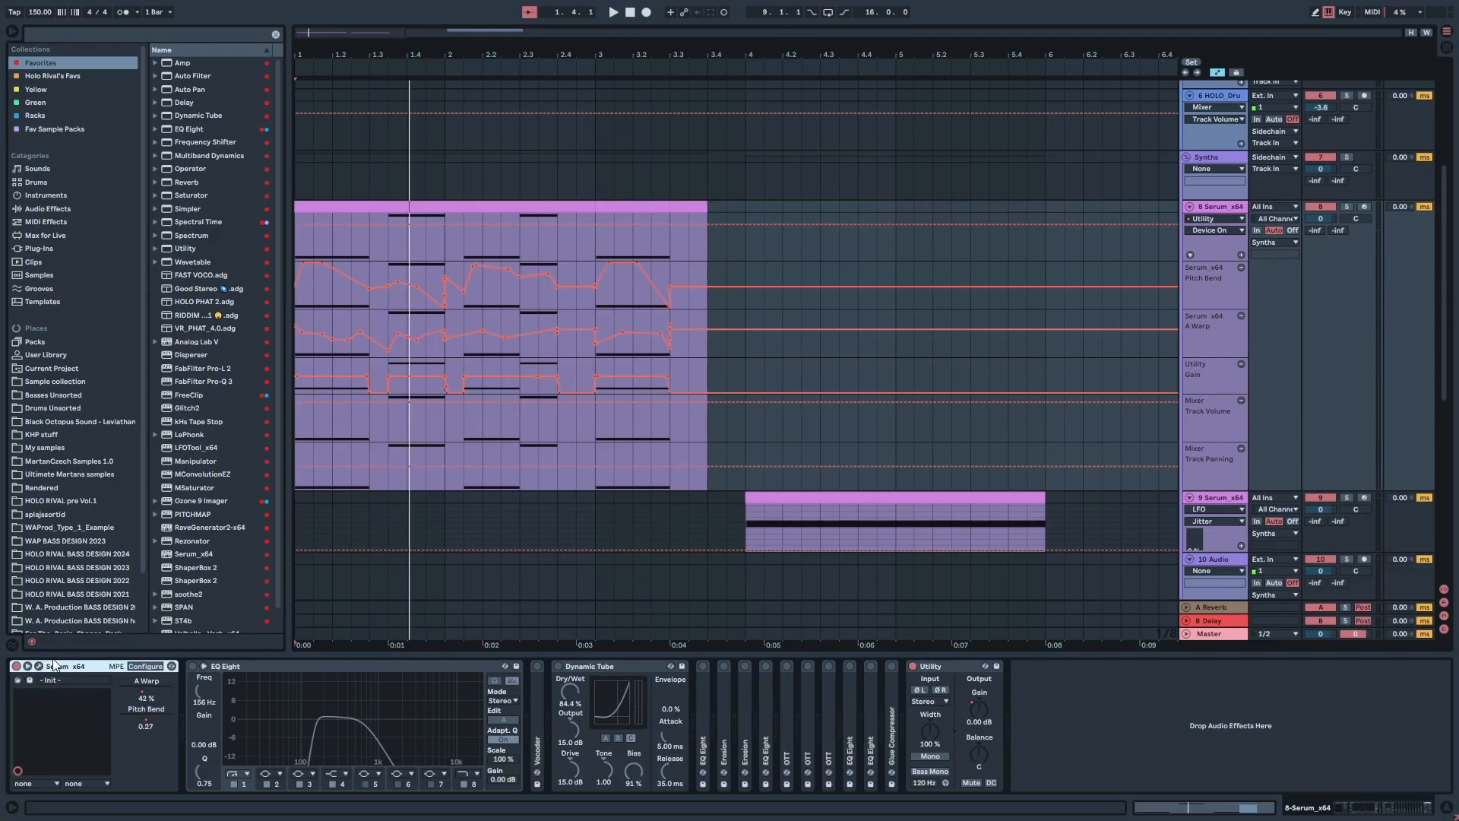
{"action": "left_click", "coordinate": [39, 665]}
{"action": "left_click_drag", "start_coordinate": [654, 120], "coordinate": [675, 81]}
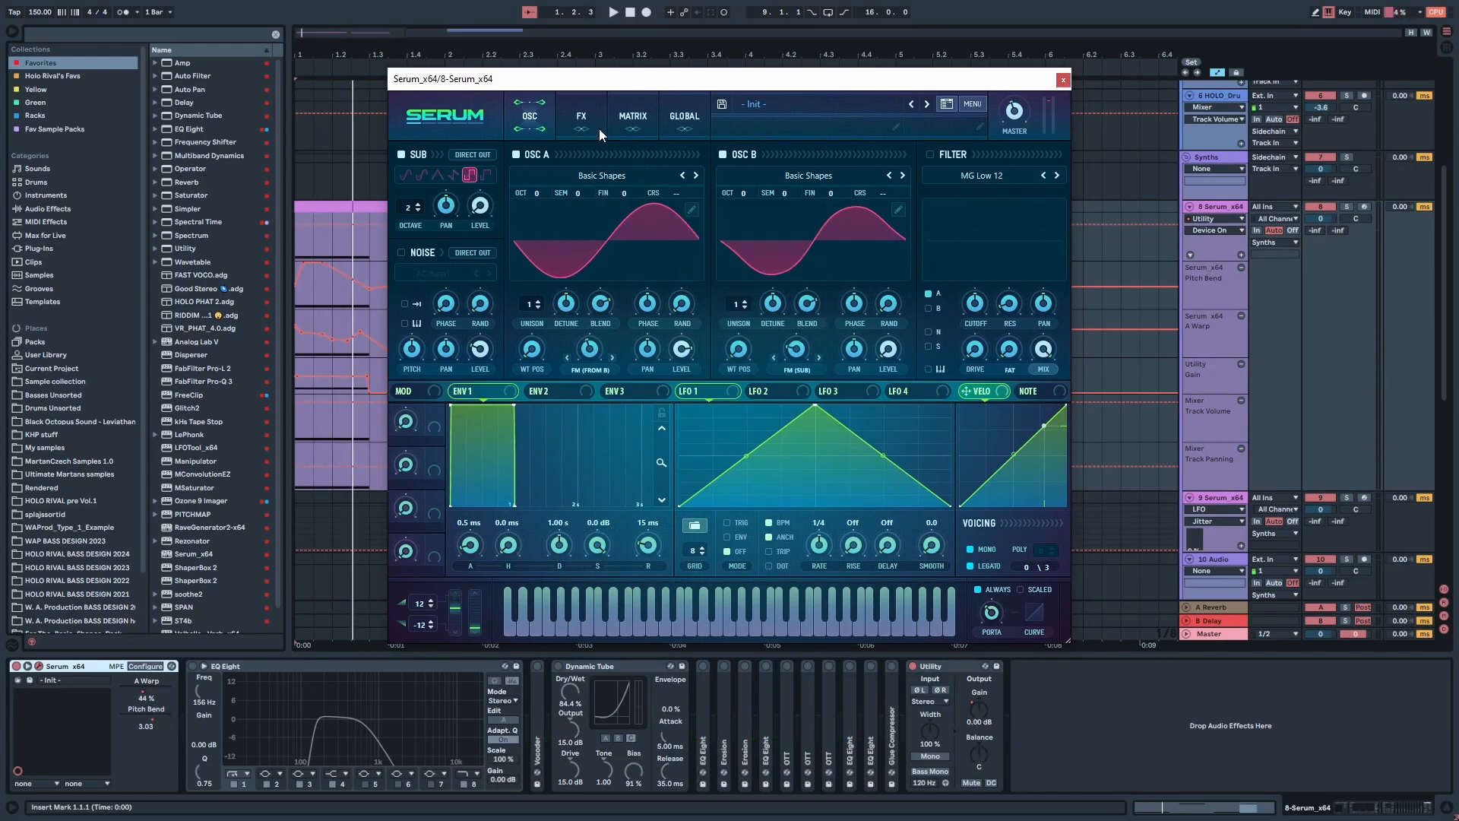
{"action": "left_click", "coordinate": [599, 109]}
{"action": "left_click", "coordinate": [548, 131]}
{"action": "left_click", "coordinate": [567, 132]}
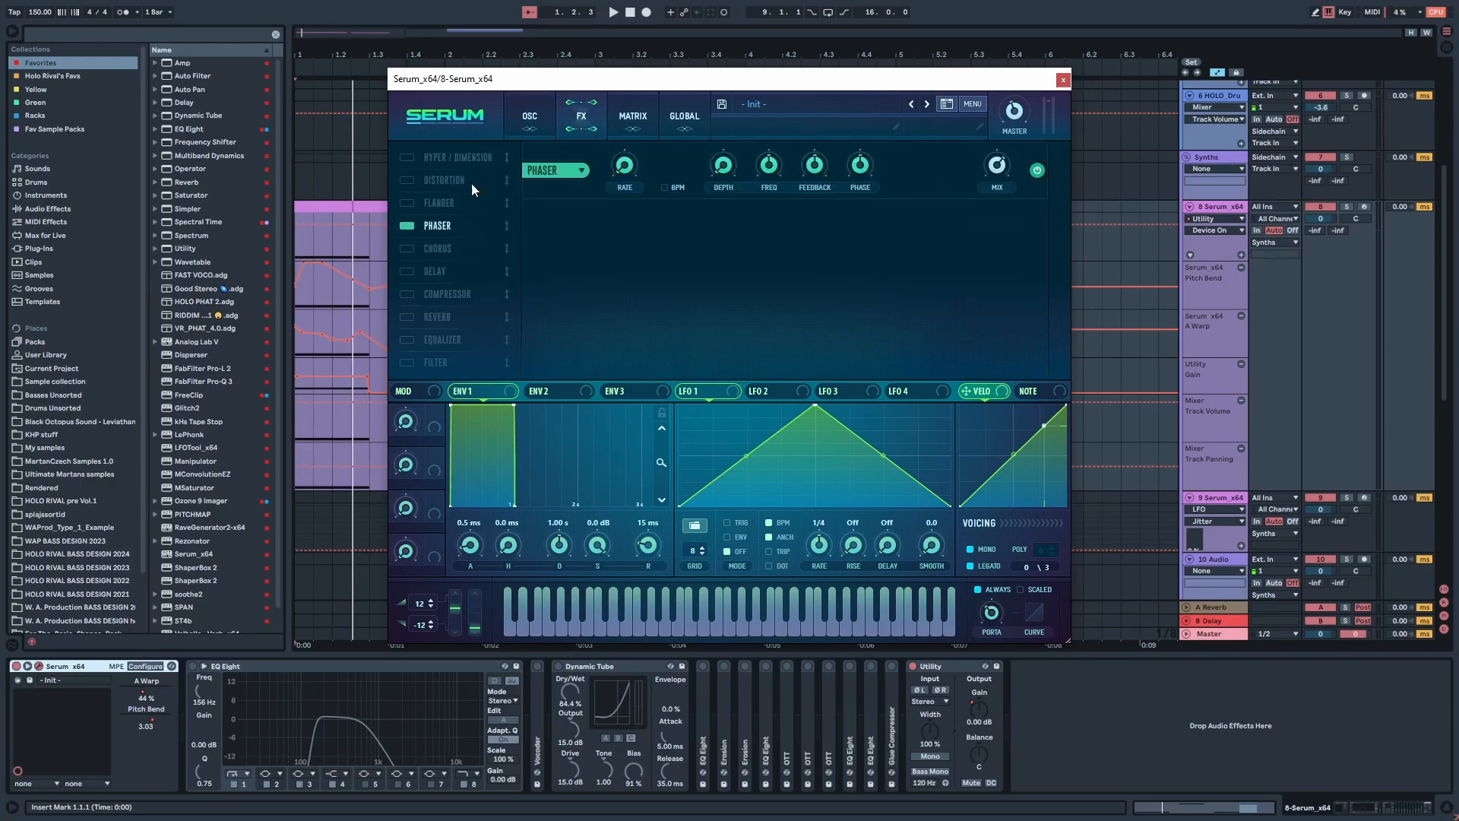
{"action": "left_click_drag", "start_coordinate": [582, 79], "coordinate": [594, 111]}
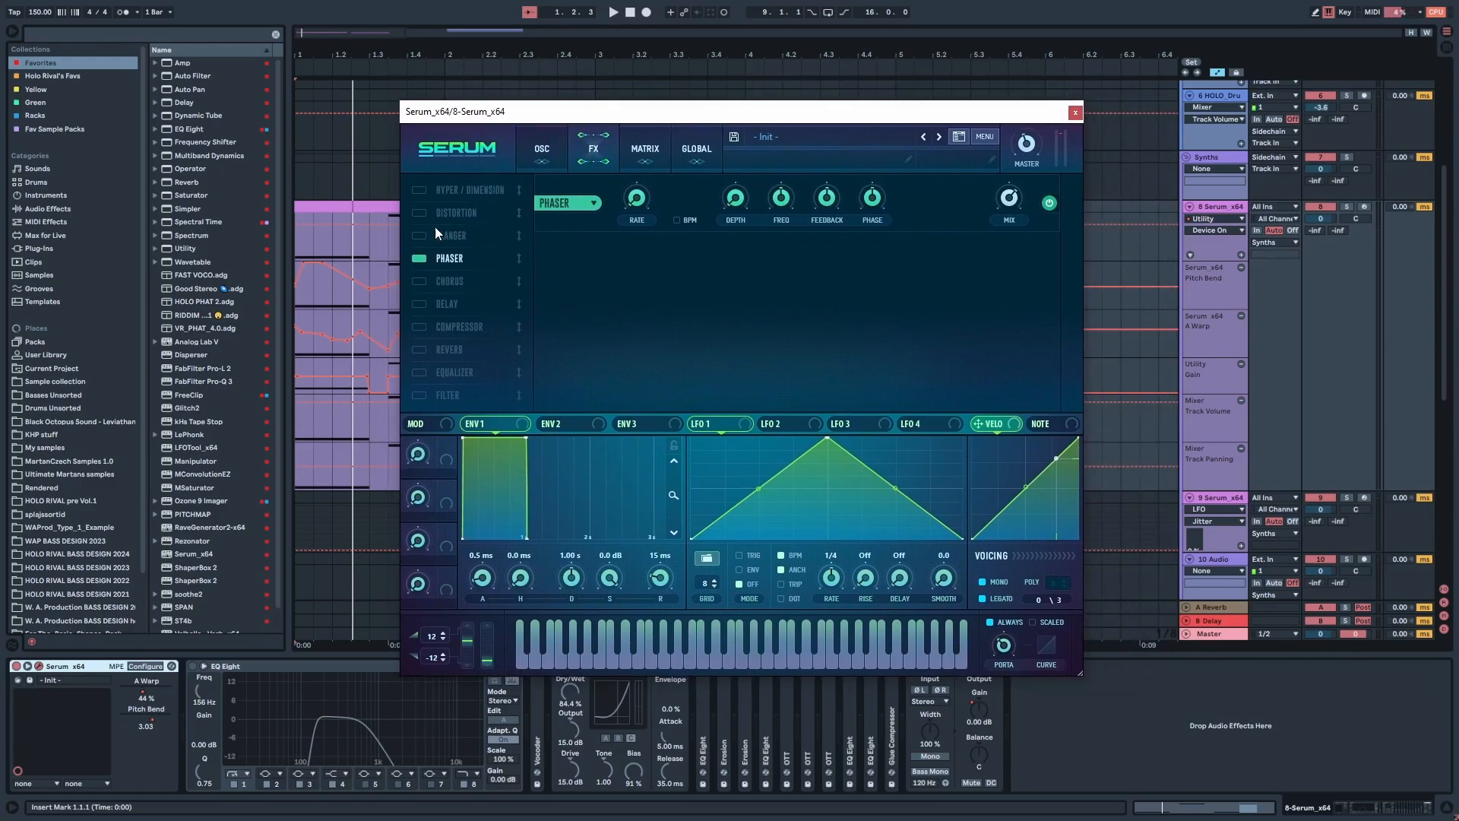
{"action": "left_click", "coordinate": [418, 258]}
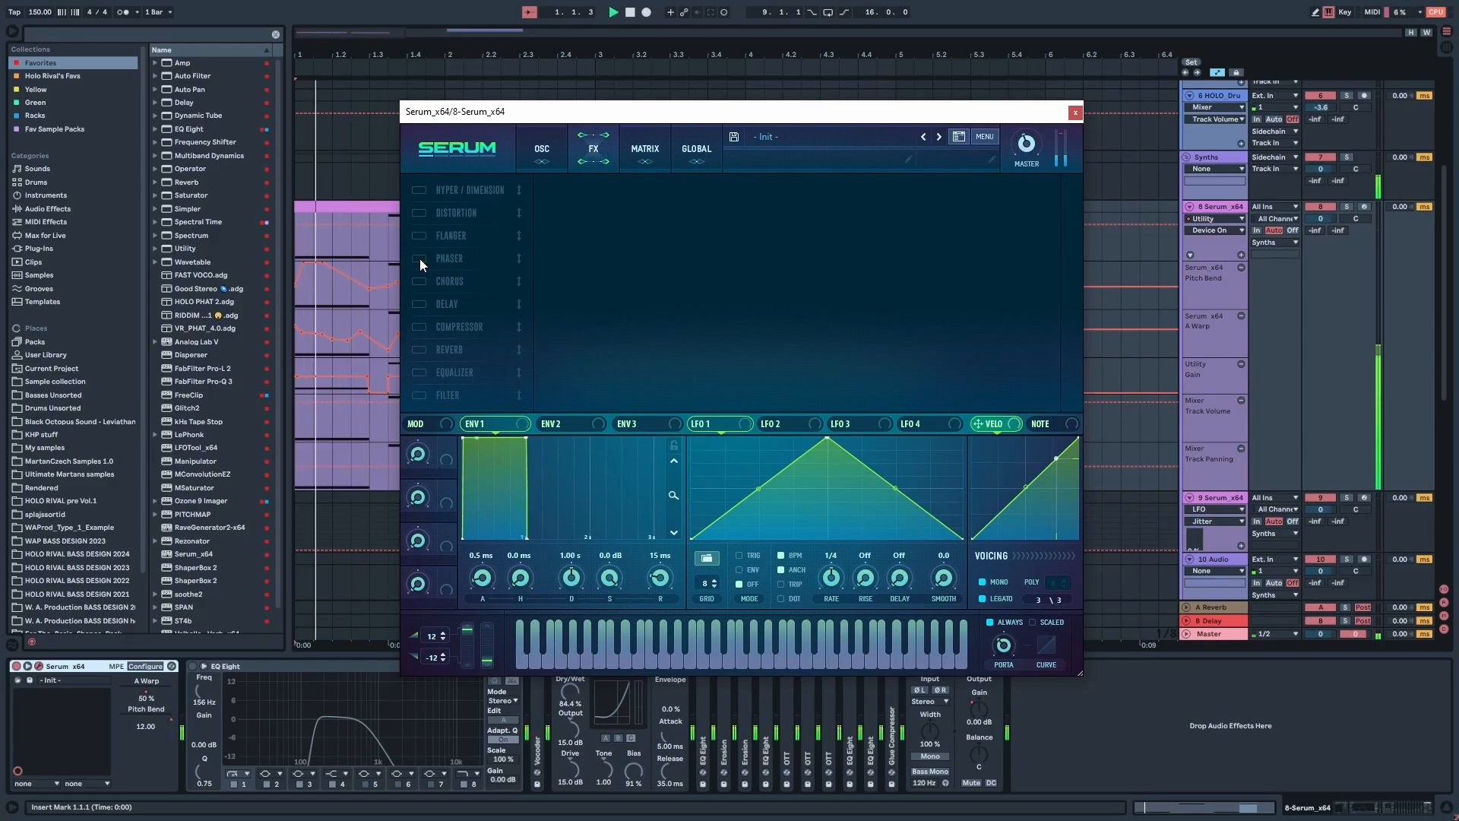
{"action": "left_click", "coordinate": [419, 258]}
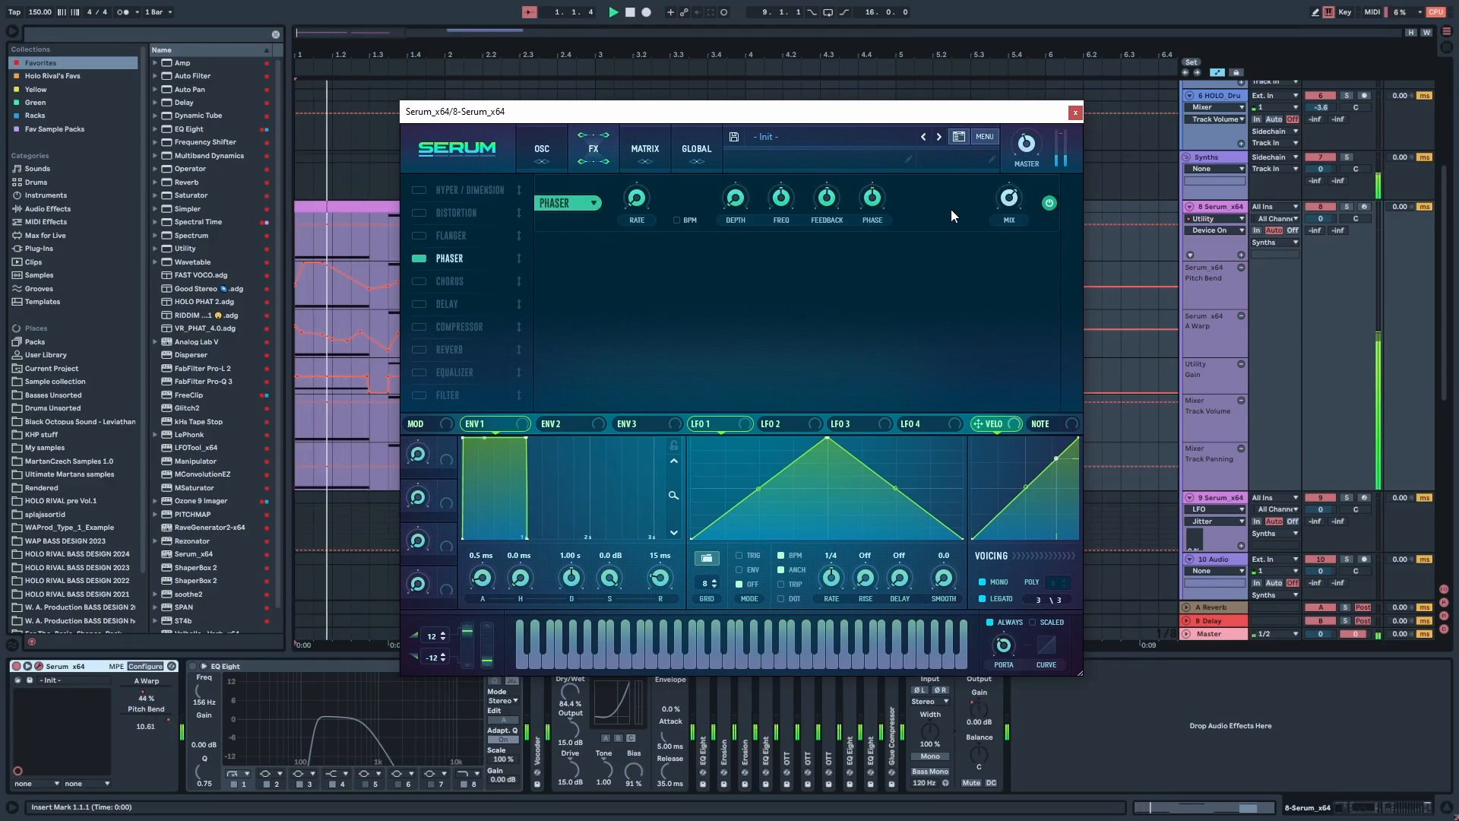
{"action": "left_click", "coordinate": [1076, 114]}
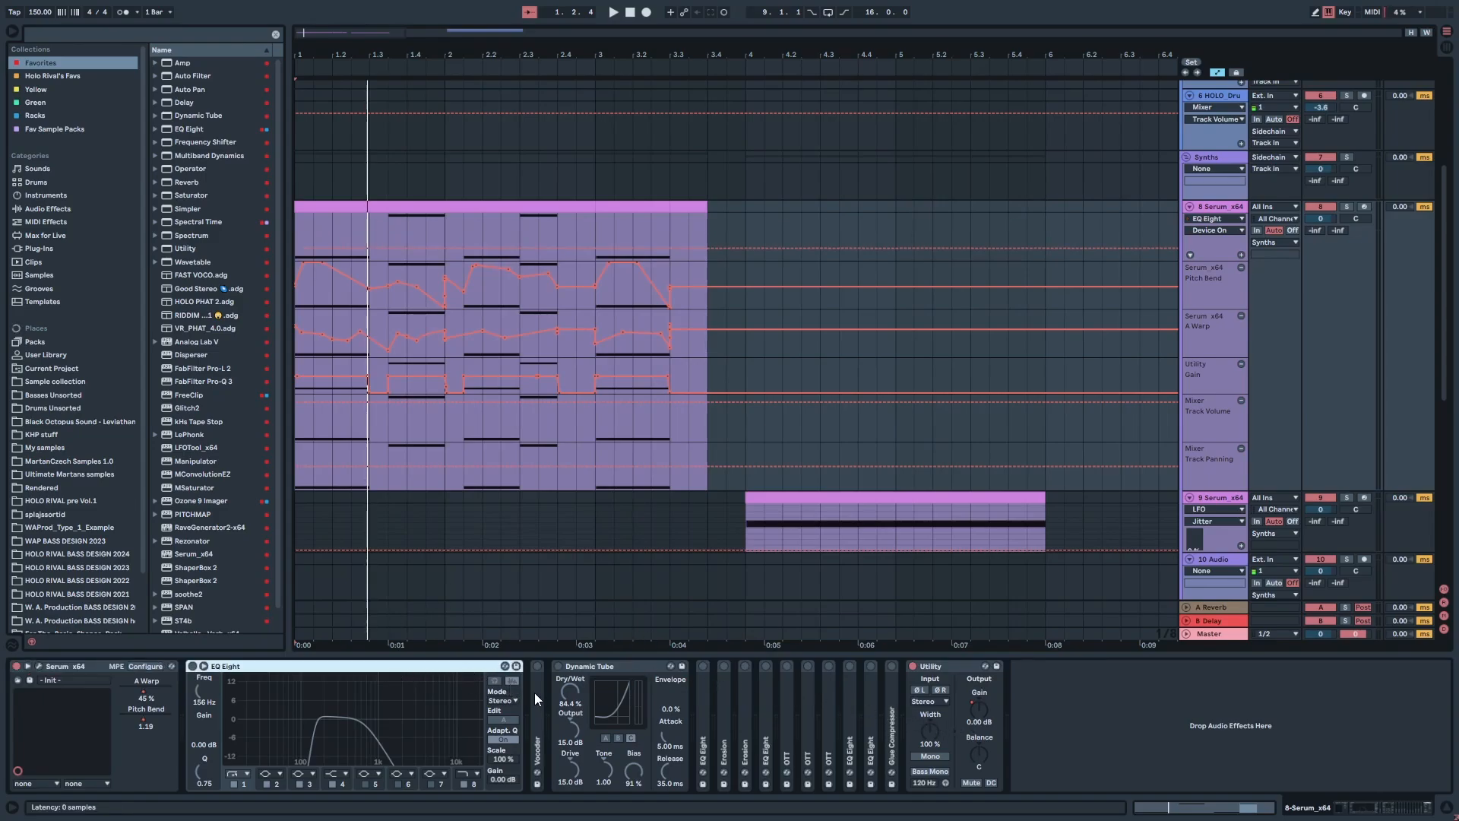
Step: Re-enable the first EQ Eight and the Vocoder, playing the clip with each and inspecting the Vocoder's settings
{"action": "left_click", "coordinate": [193, 666]}
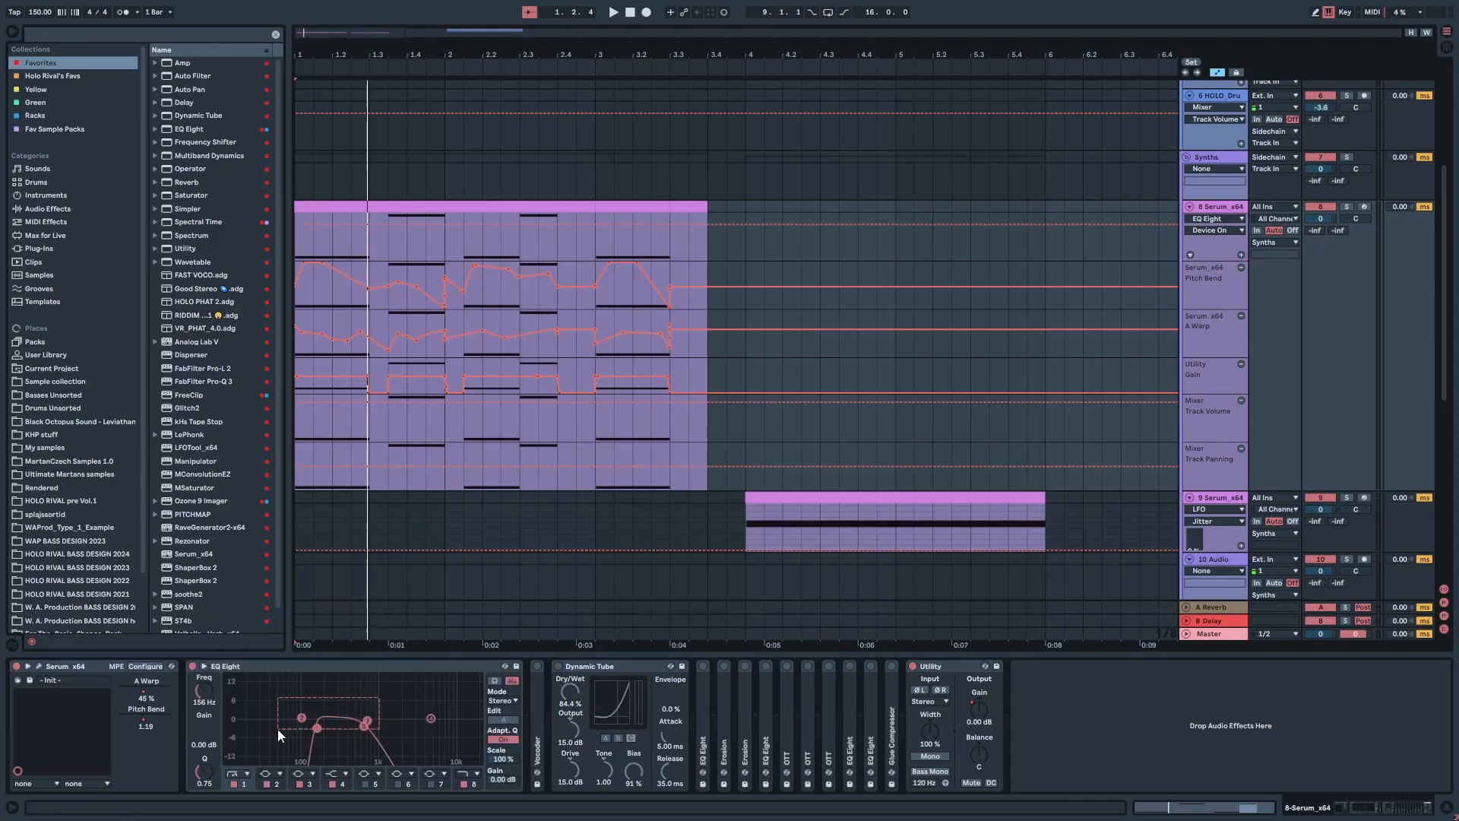
{"action": "key", "text": "space"}
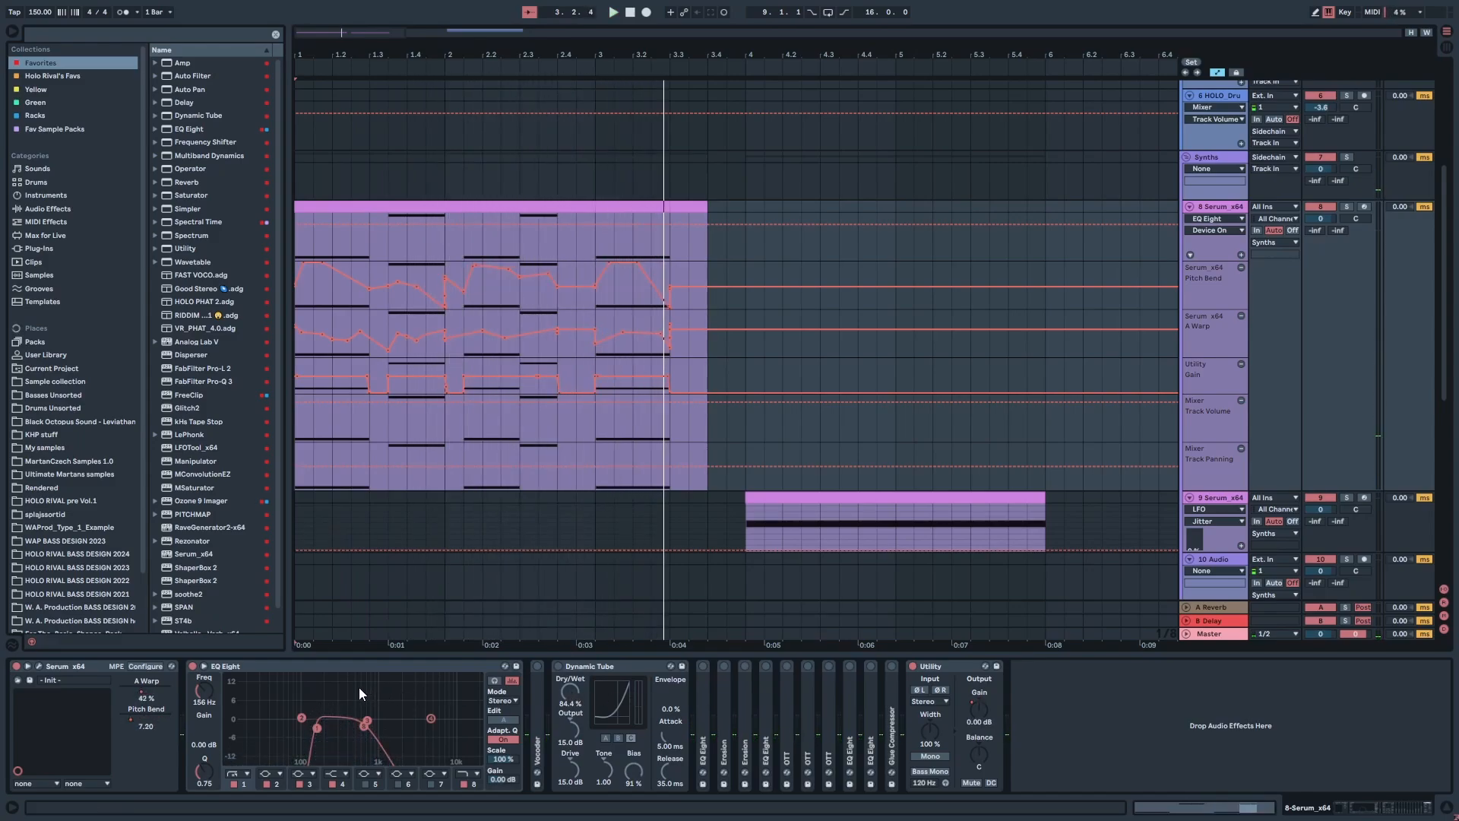
{"action": "double_click", "coordinate": [538, 678]}
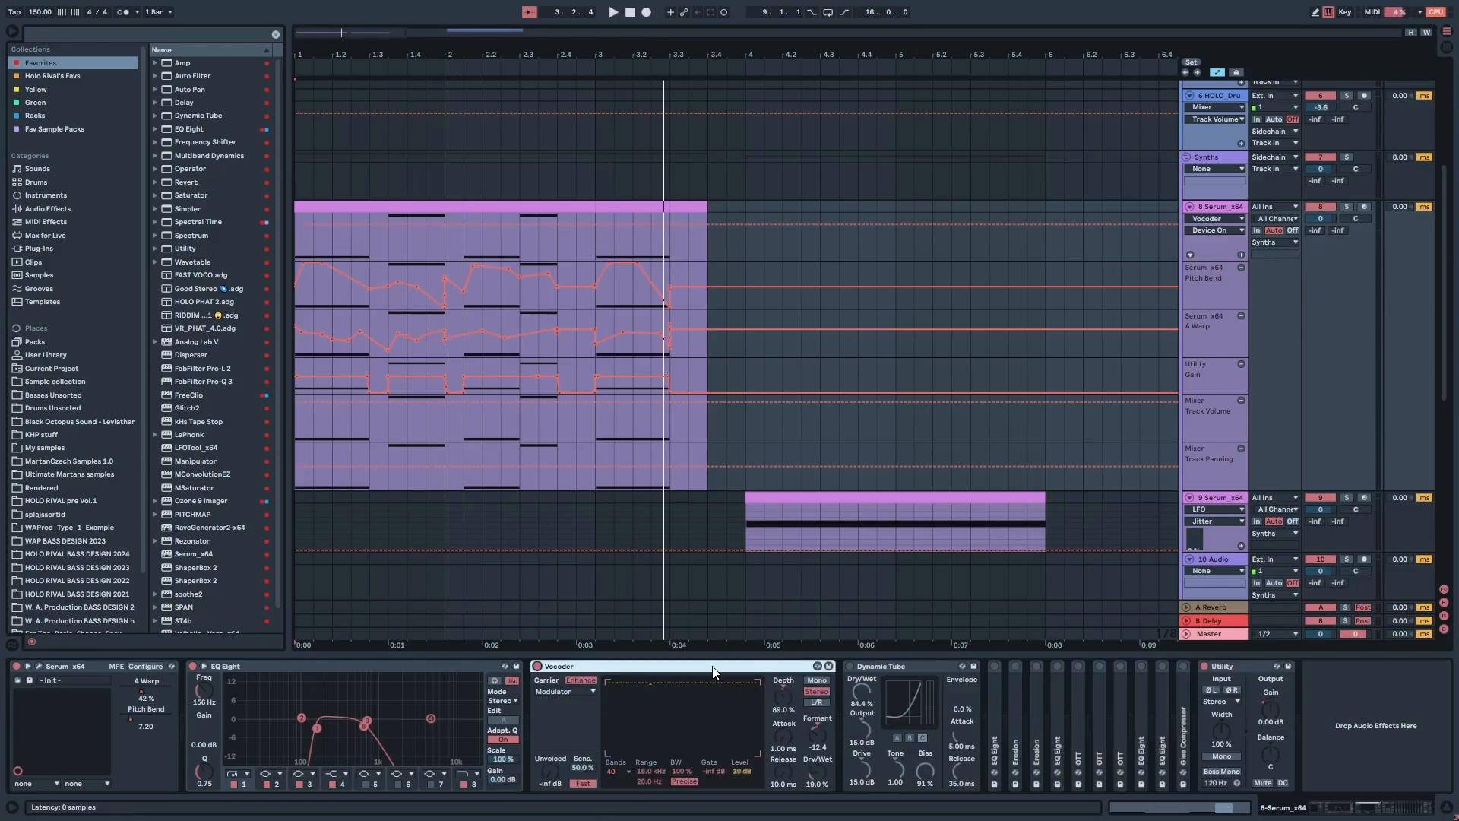
{"action": "key", "text": "space"}
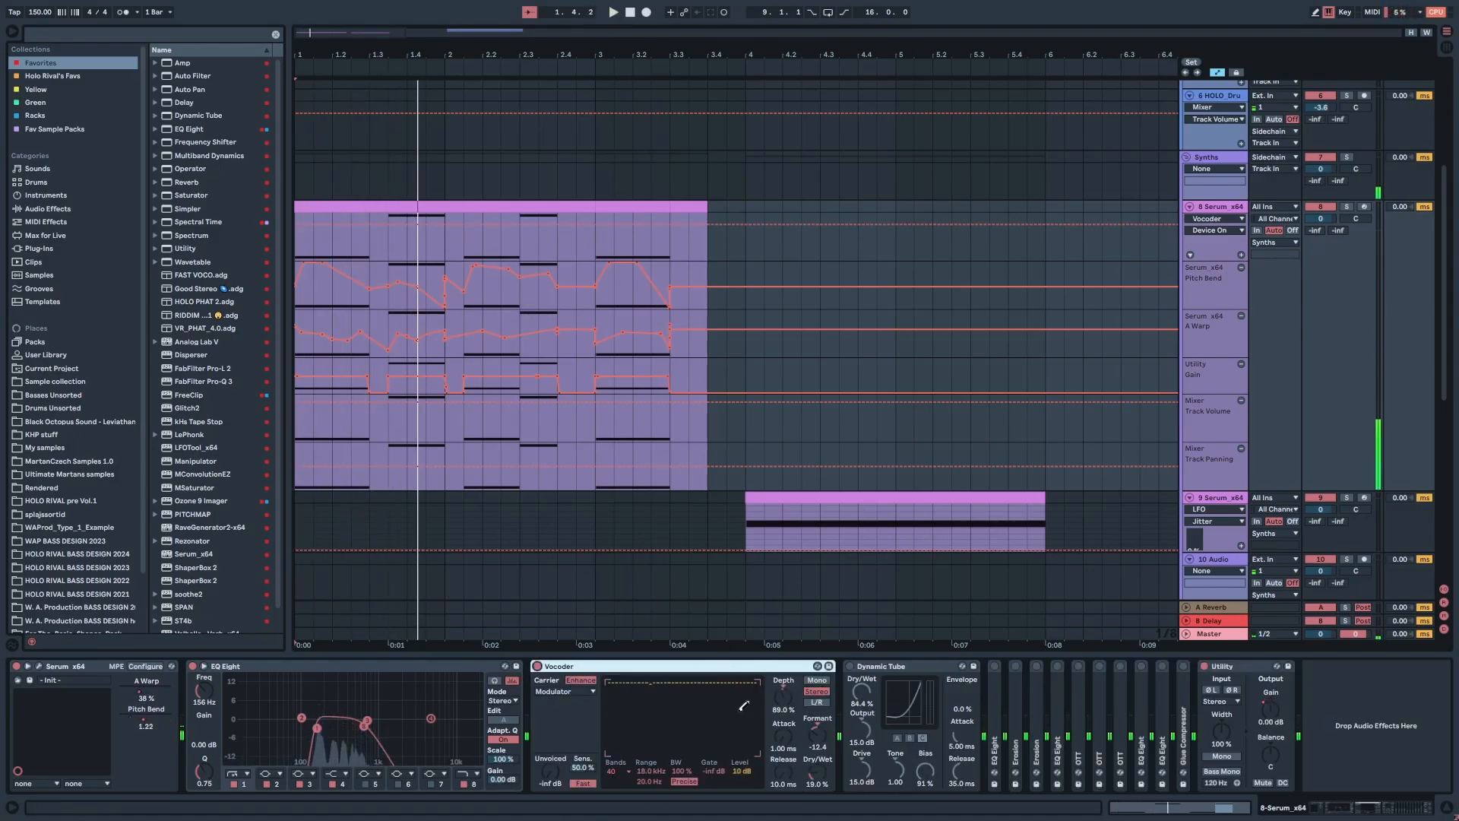
{"action": "double_click", "coordinate": [705, 667]}
Step: Re-enable the Dynamic Tube and play the clip through it
{"action": "left_click", "coordinate": [613, 669]}
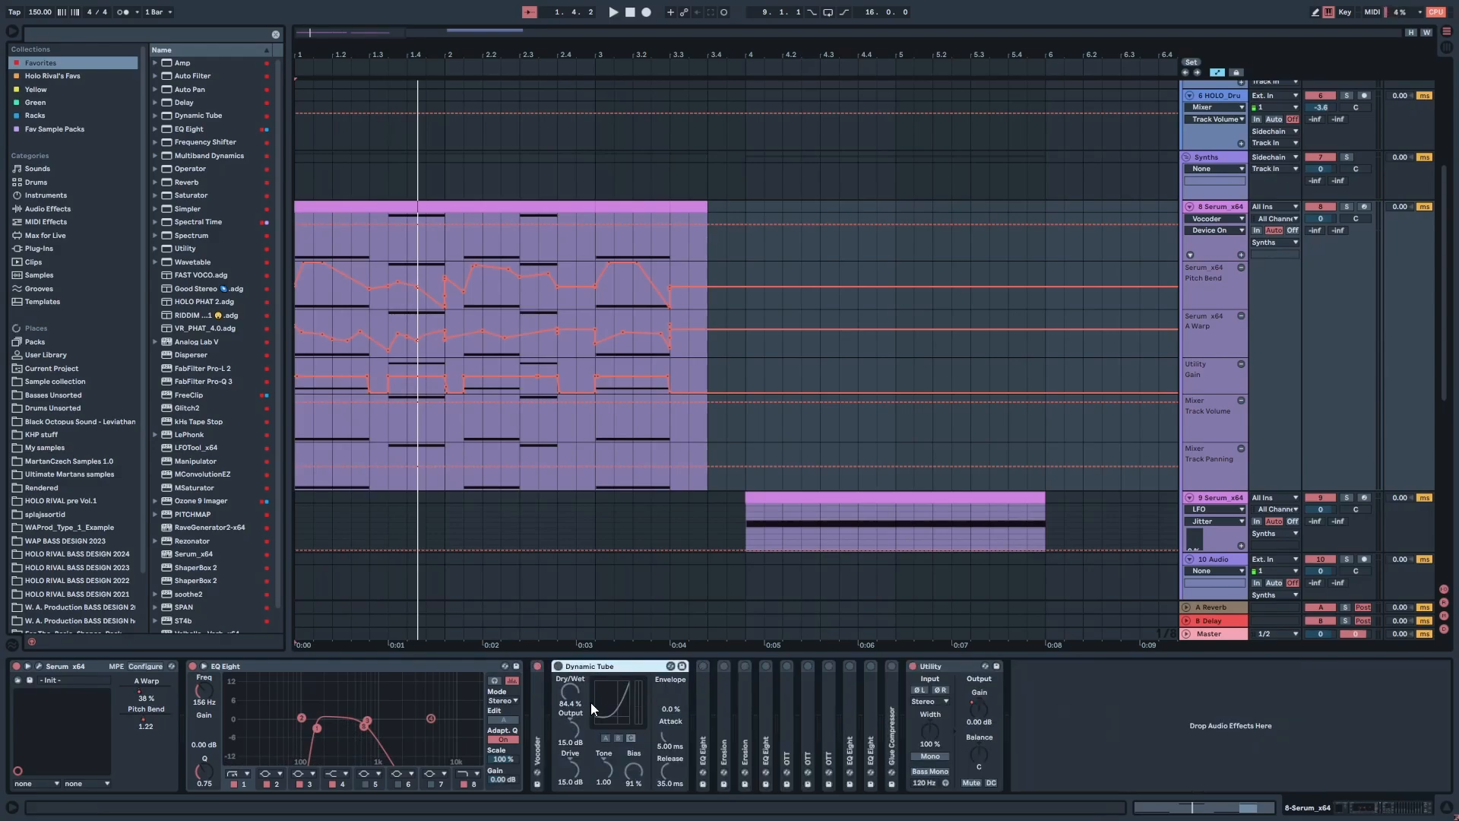
{"action": "left_click", "coordinate": [558, 666]}
{"action": "key", "text": "space"}
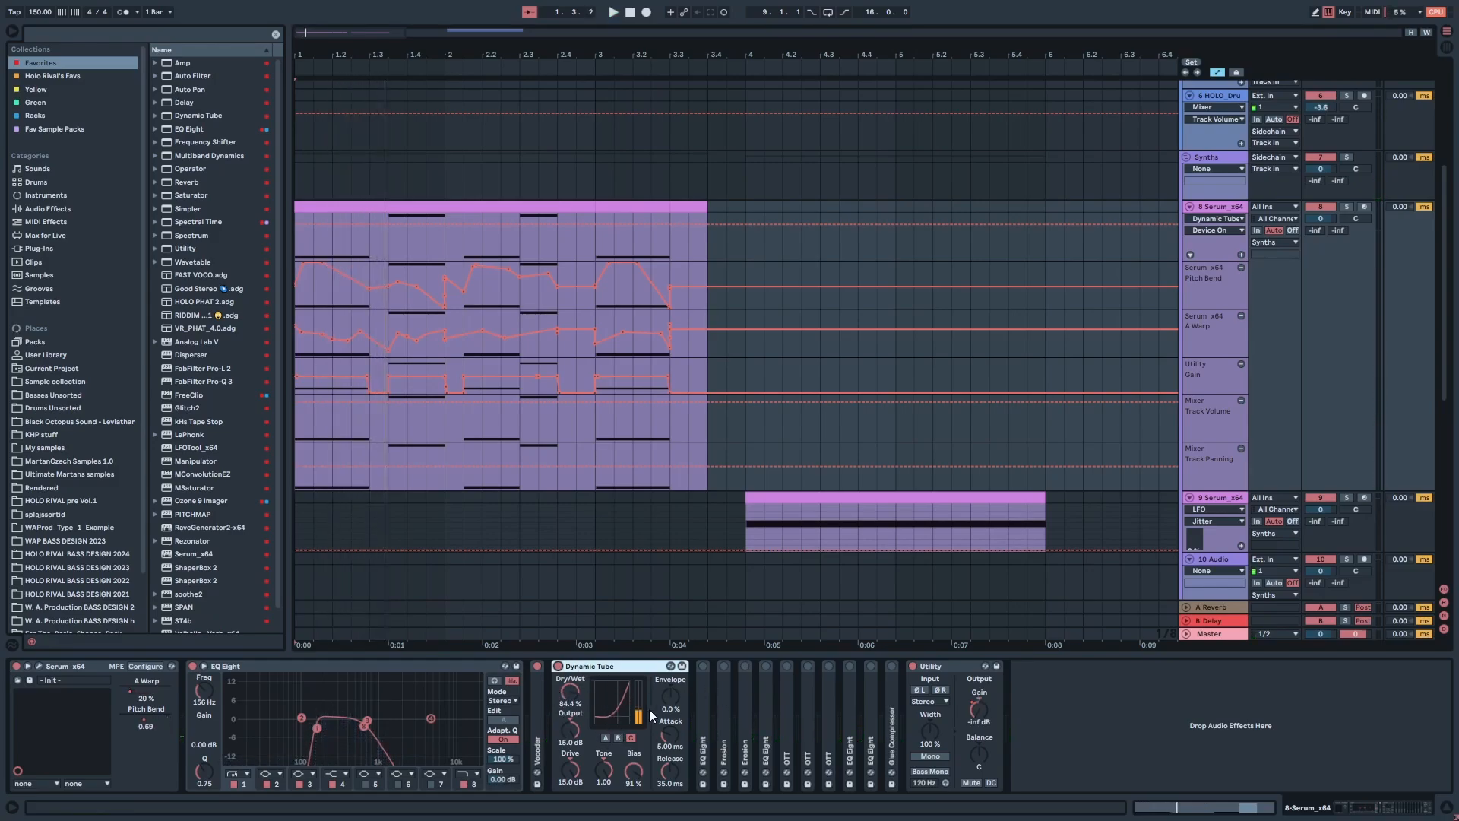
Step: Play the clip while switching the Dynamic Tube to type B and back to C, and check its Envelope control
{"action": "key", "text": "space"}
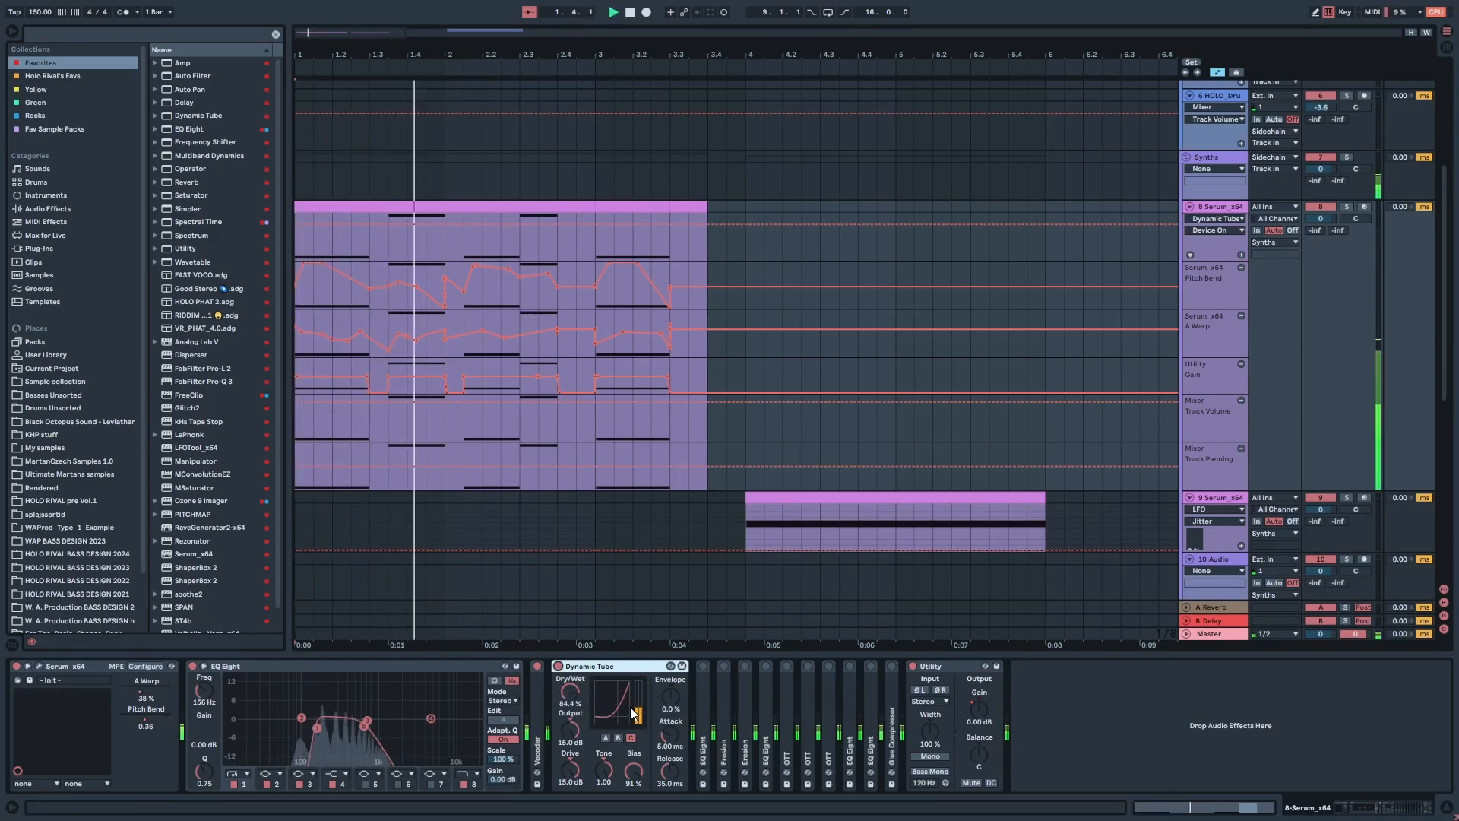
{"action": "left_click", "coordinate": [615, 737]}
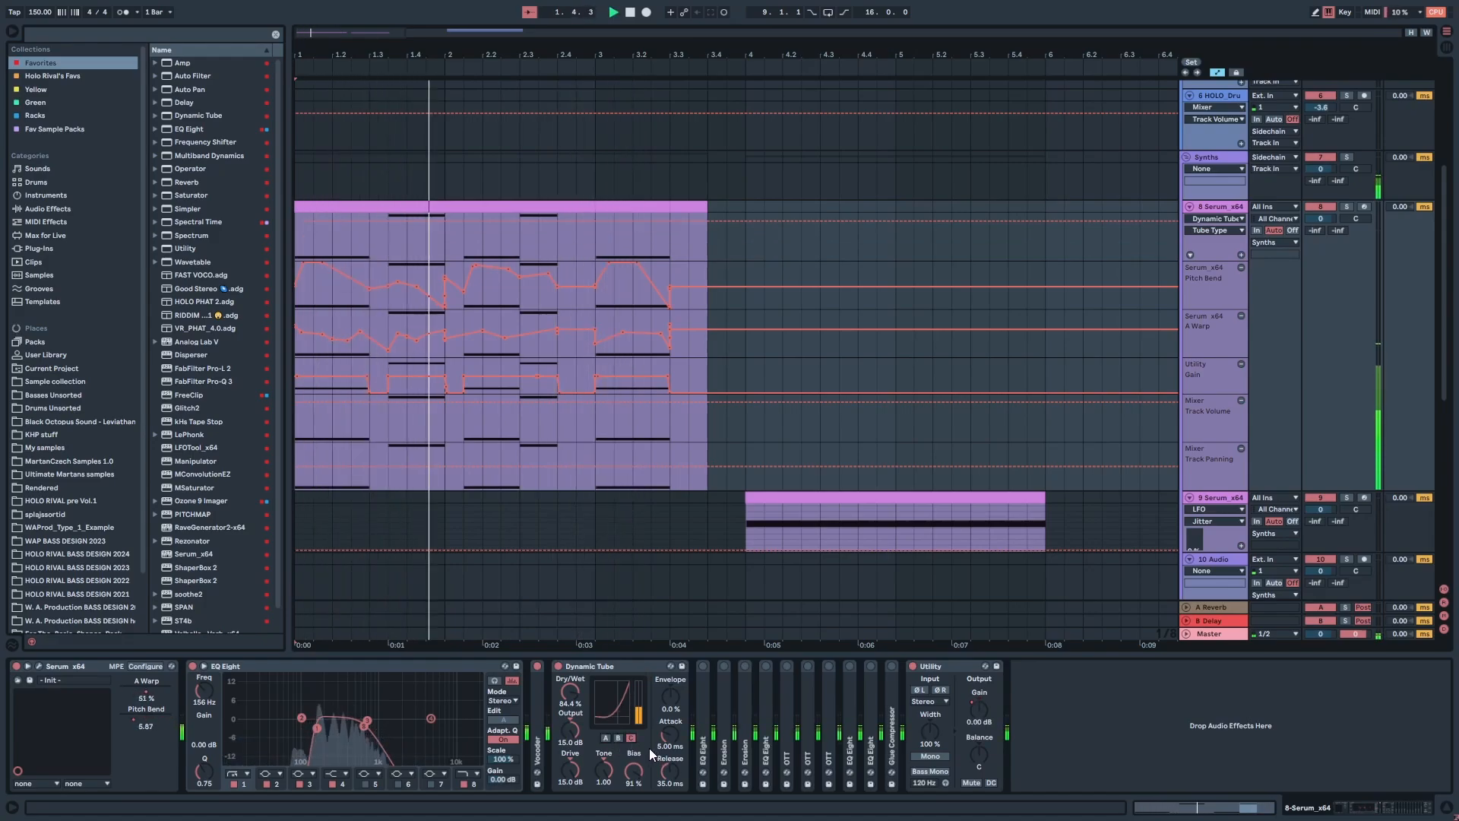
{"action": "left_click", "coordinate": [629, 737]}
{"action": "left_click", "coordinate": [673, 696]}
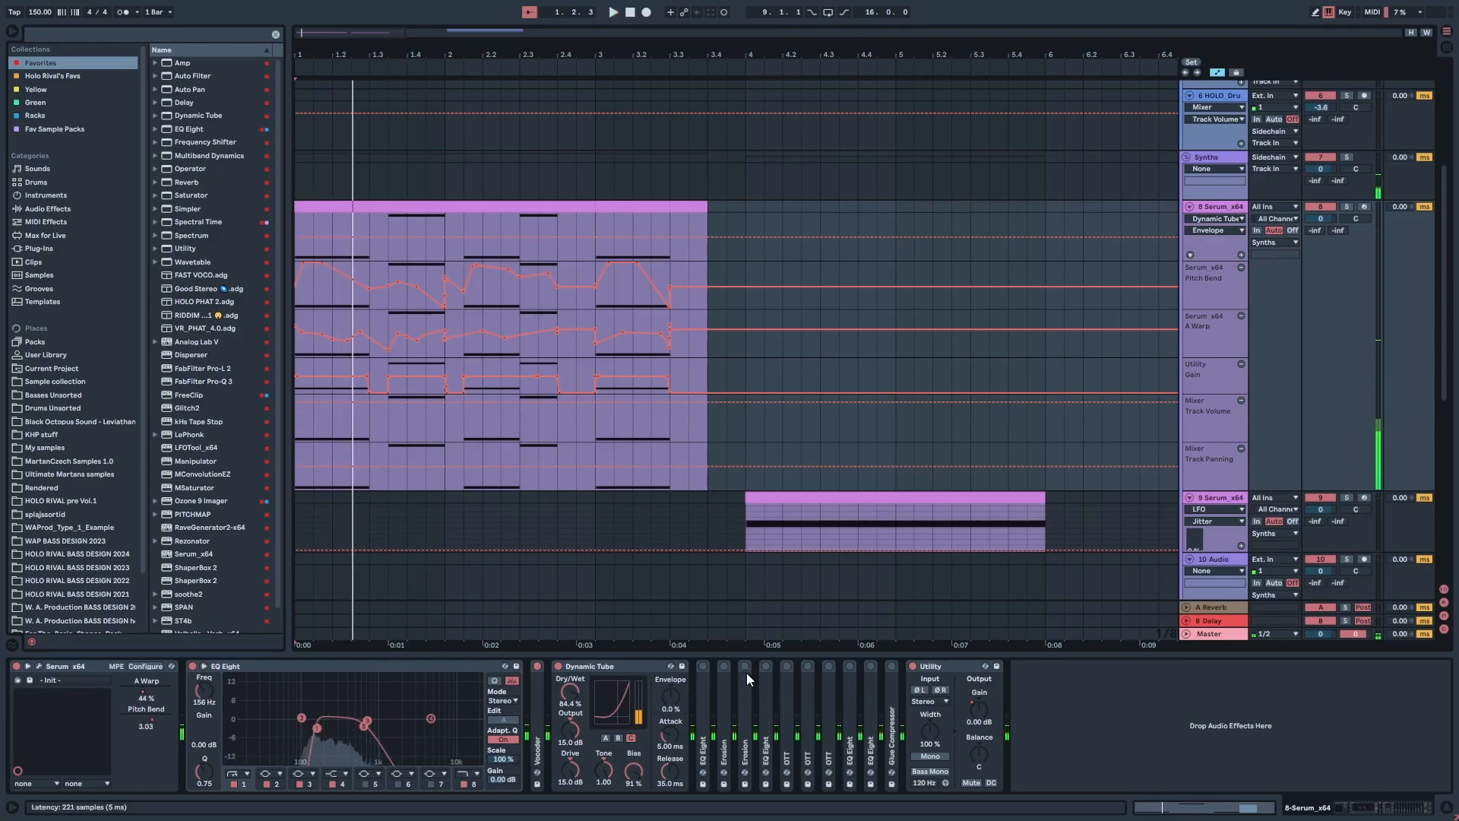
Step: Unfold and re-enable the second EQ Eight after the Dynamic Tube, and play the clip through it
{"action": "double_click", "coordinate": [699, 711]}
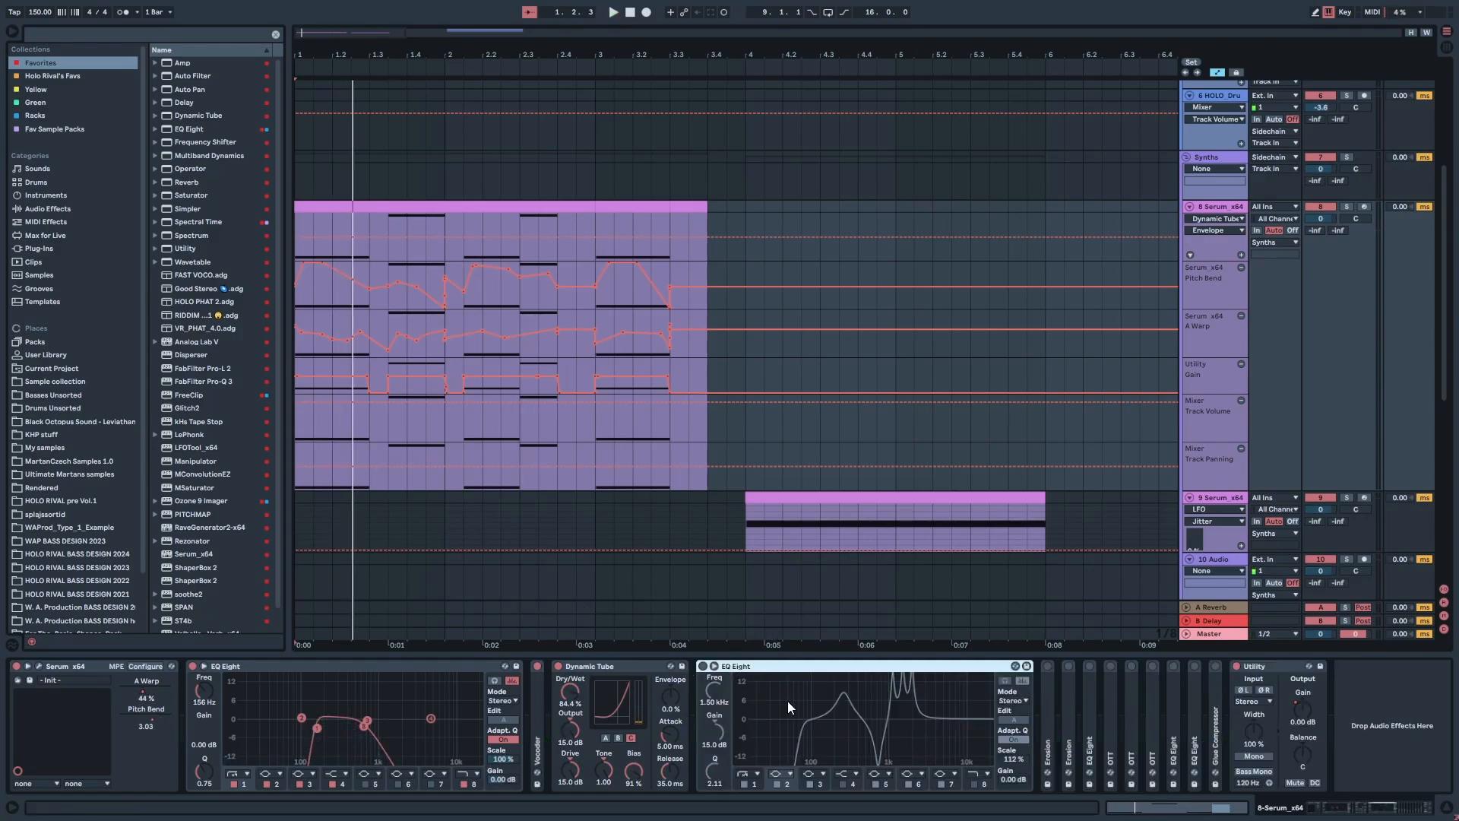
{"action": "left_click", "coordinate": [703, 666]}
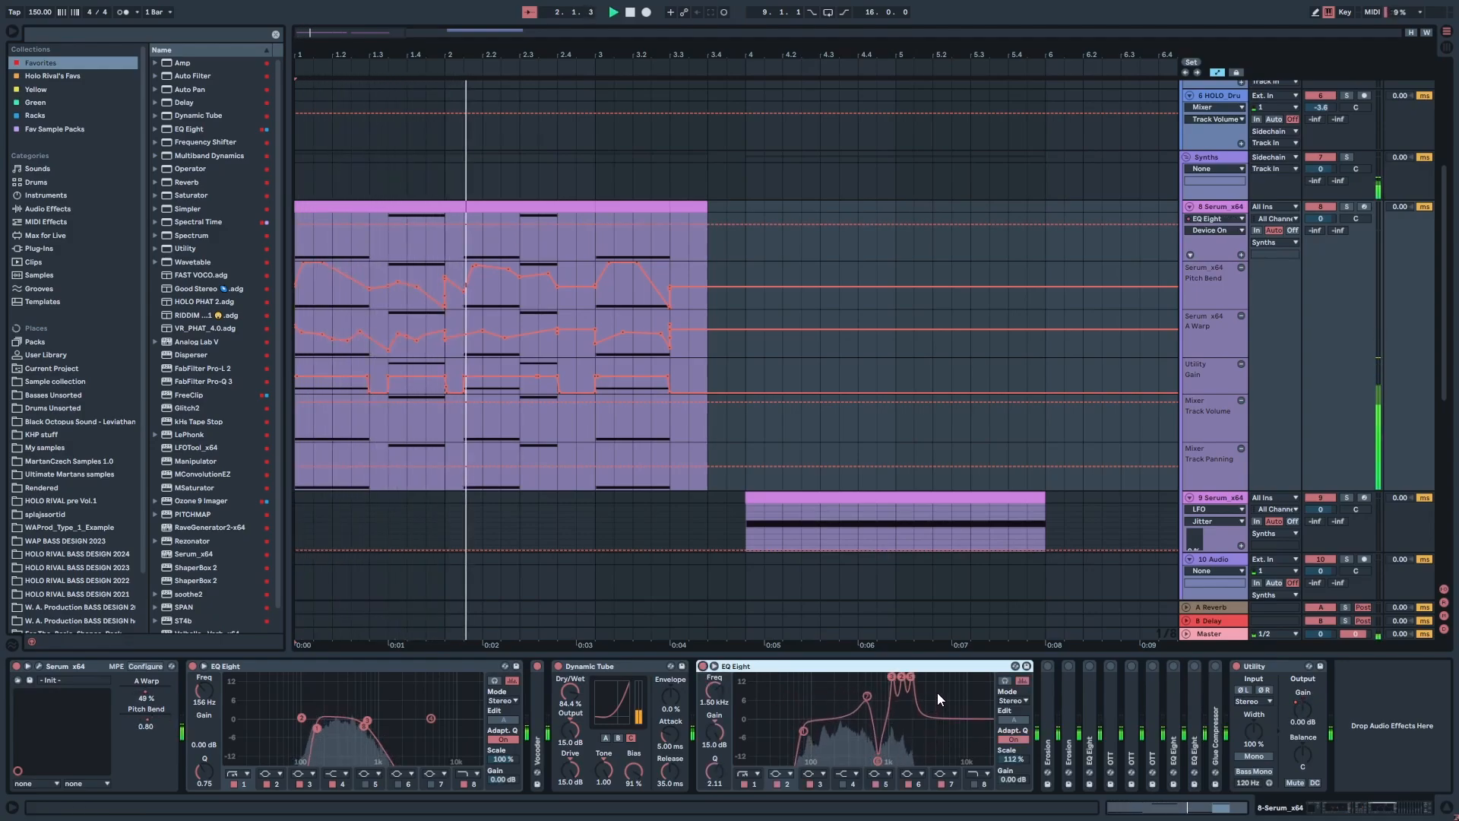
{"action": "key", "text": "space"}
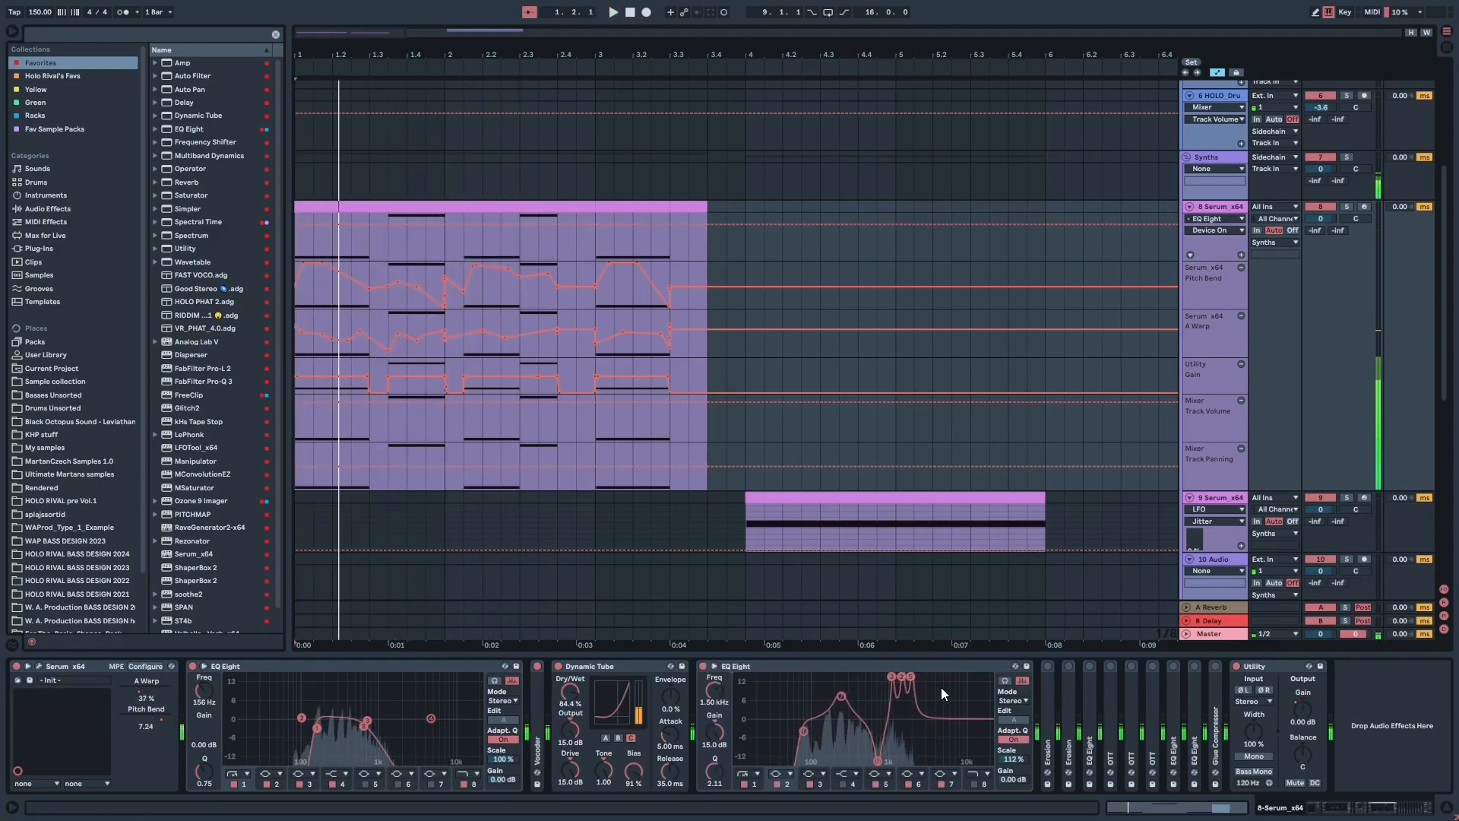
{"action": "left_click_drag", "start_coordinate": [935, 692], "coordinate": [881, 617]}
Step: Try raising the second EQ Eight's band 2 frequency to 1.80 kHz during playback, and undo the change
{"action": "key", "text": "space"}
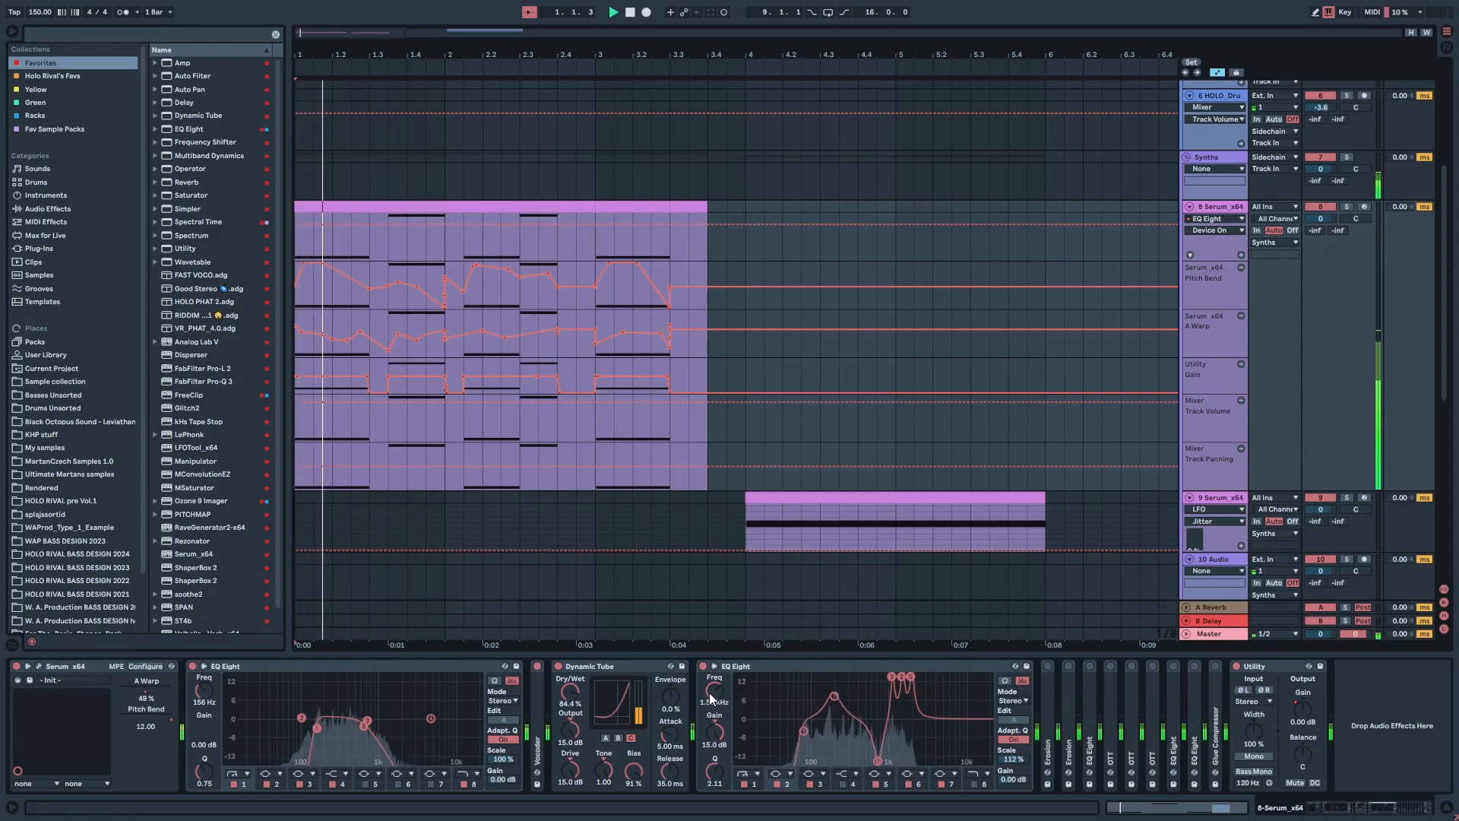
{"action": "mouse_move", "coordinate": [712, 693]}
{"action": "left_mouse_down"}
{"action": "mouse_move", "coordinate": [712, 667]}
{"action": "mouse_move", "coordinate": [712, 718]}
{"action": "mouse_move", "coordinate": [712, 687]}
{"action": "left_mouse_up"}
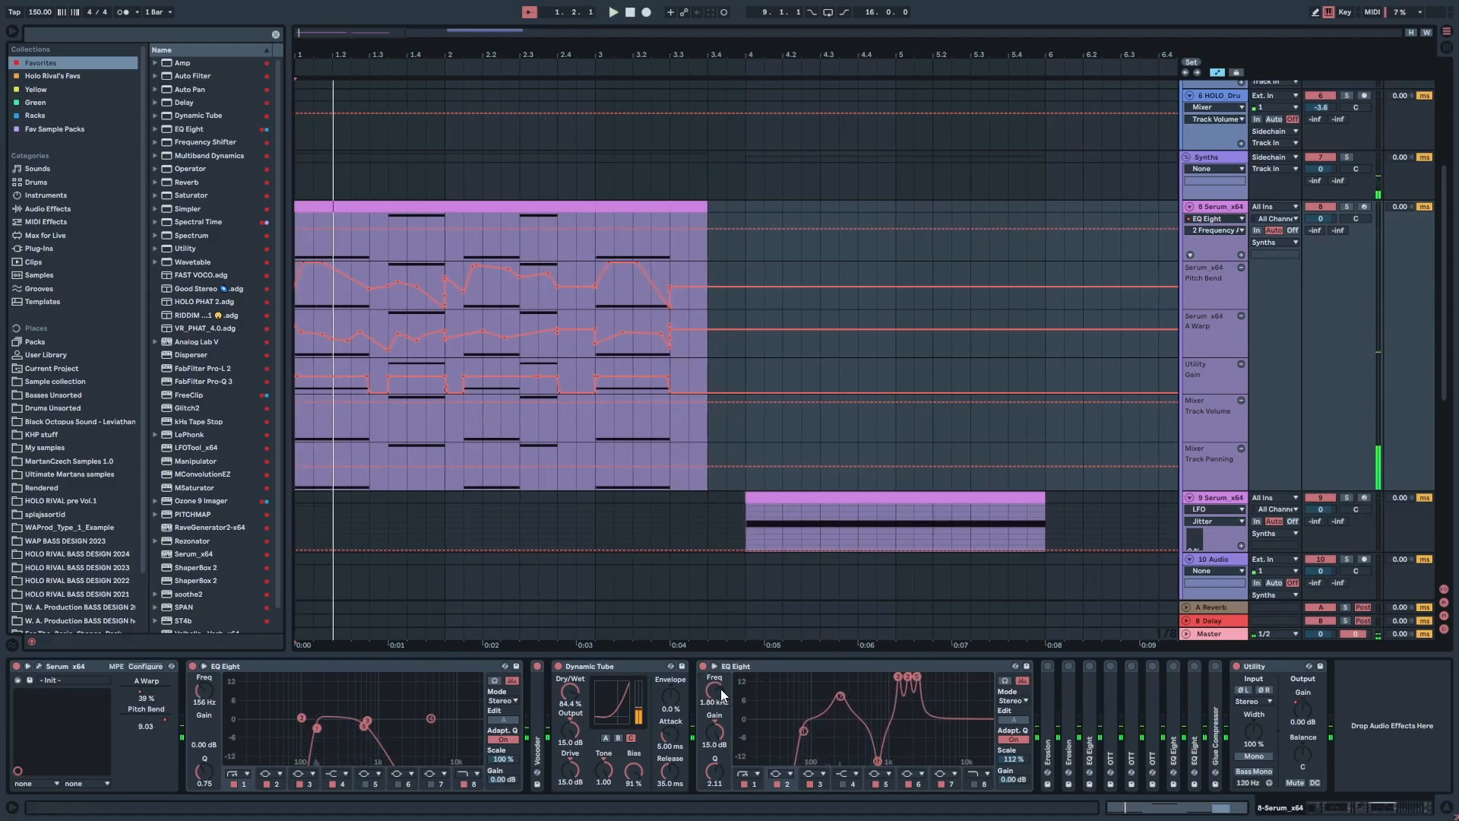
{"action": "key", "text": "ctrl+z"}
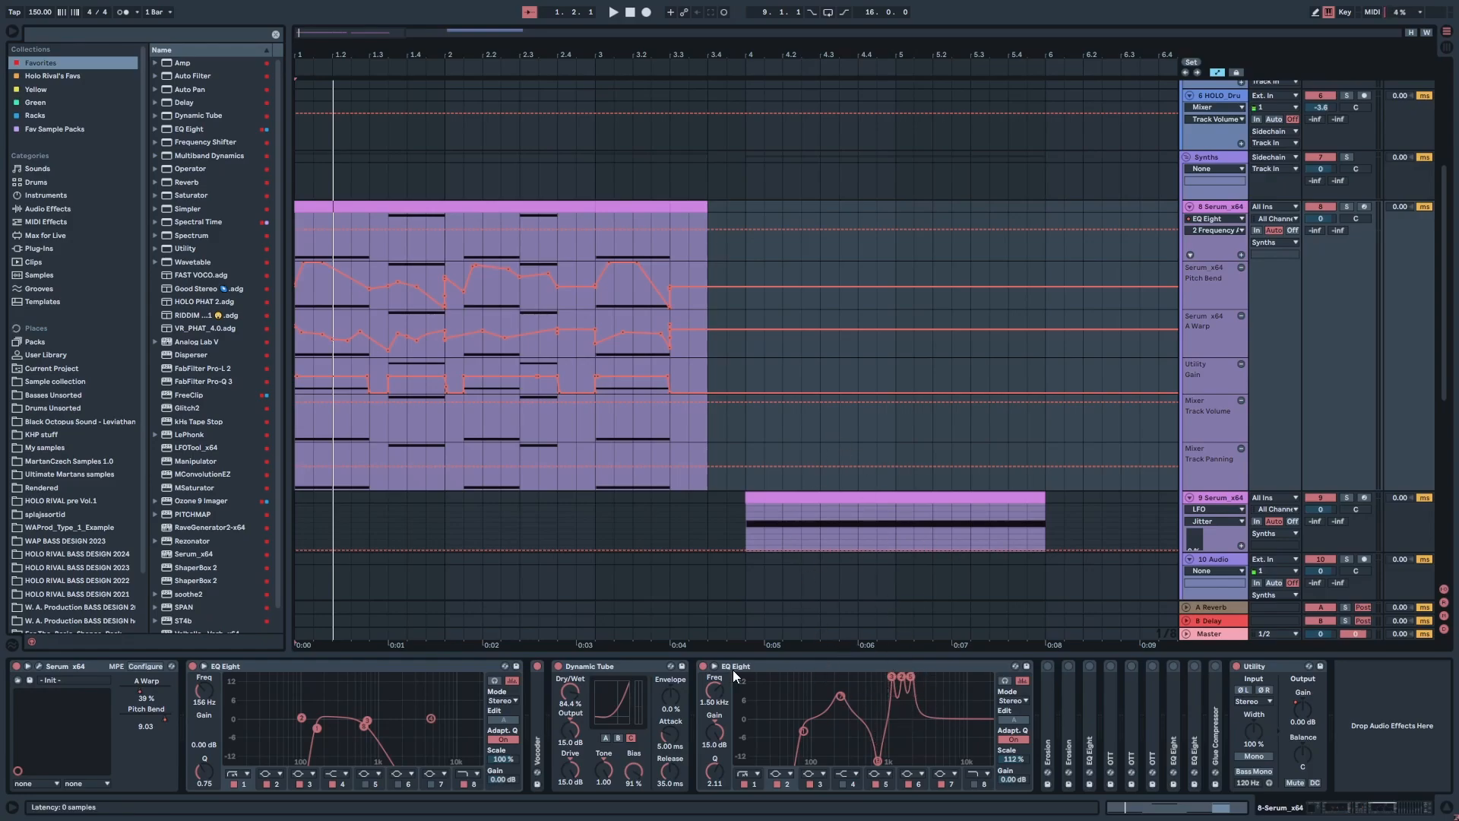
Step: Show the automation of the second EQ Eight's band 7 frequency in a new lane and play the clip
{"action": "left_click", "coordinate": [840, 696]}
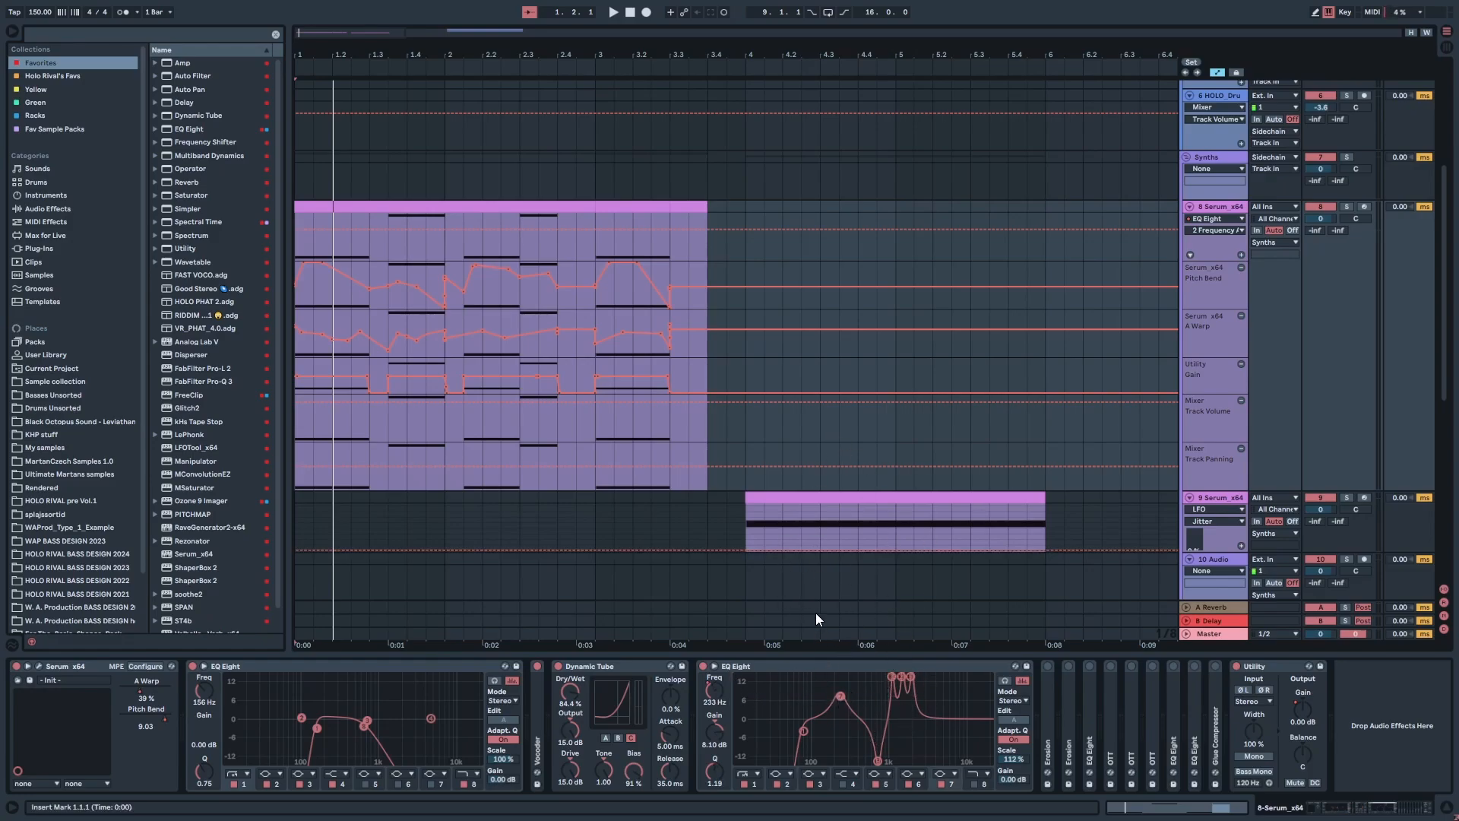
{"action": "right_click", "coordinate": [718, 690]}
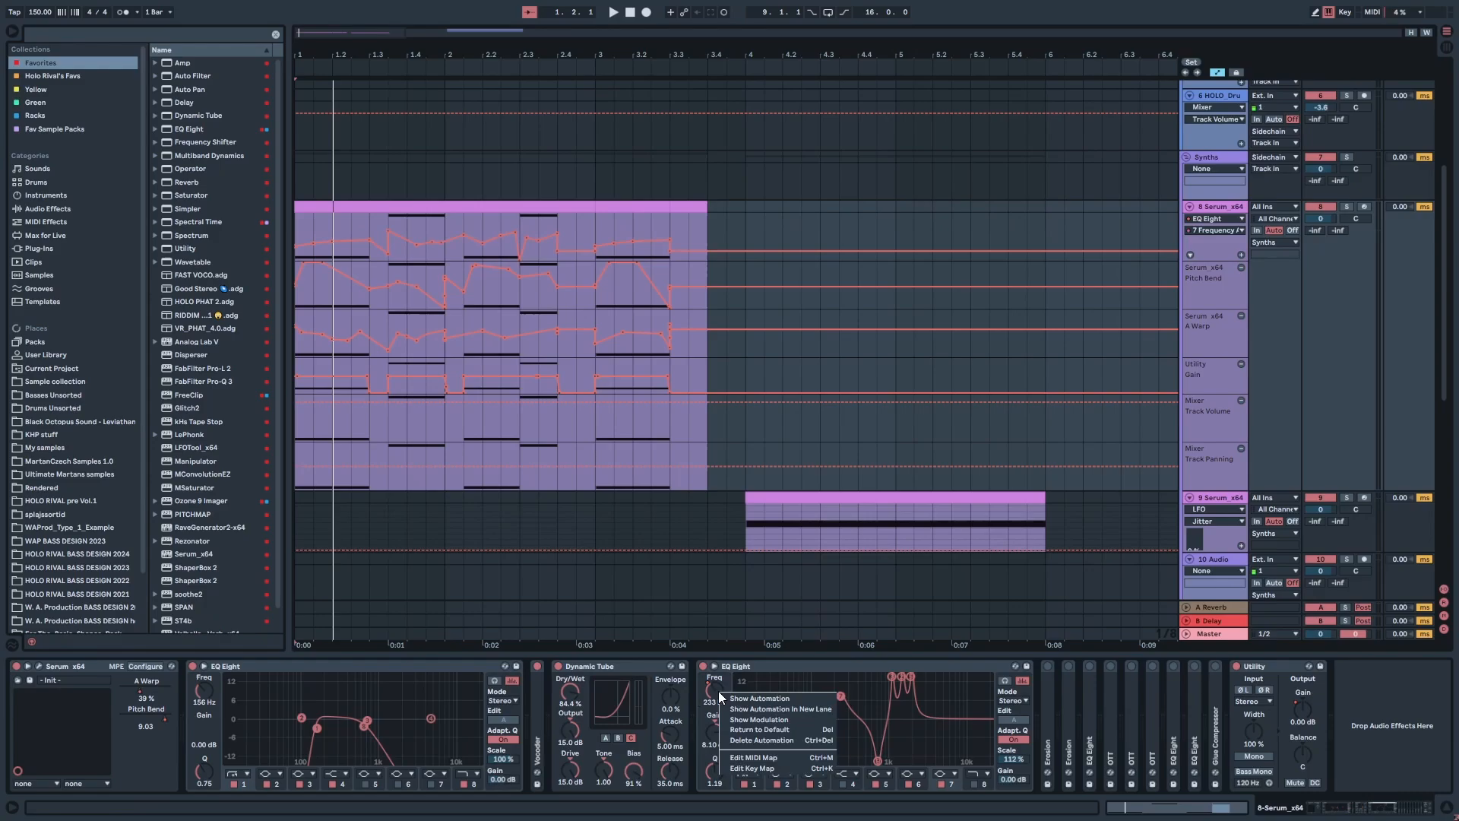
{"action": "left_click", "coordinate": [753, 711]}
{"action": "key", "text": "space"}
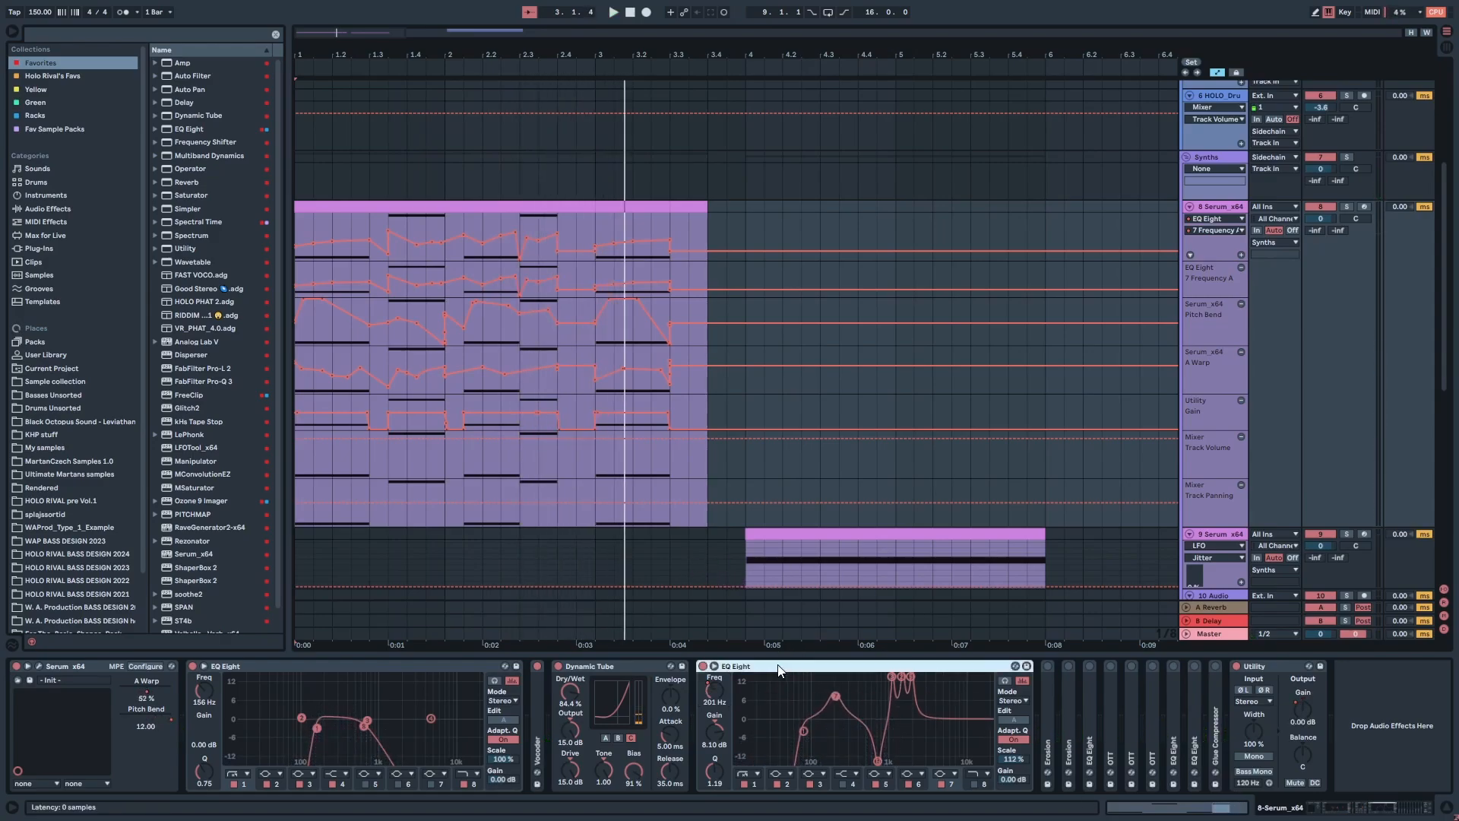
Step: Fold the second EQ Eight, unfold and re-enable both Erosion devices, and play the clip through them
{"action": "double_click", "coordinate": [828, 667]}
{"action": "double_click", "coordinate": [718, 687]}
{"action": "double_click", "coordinate": [842, 686]}
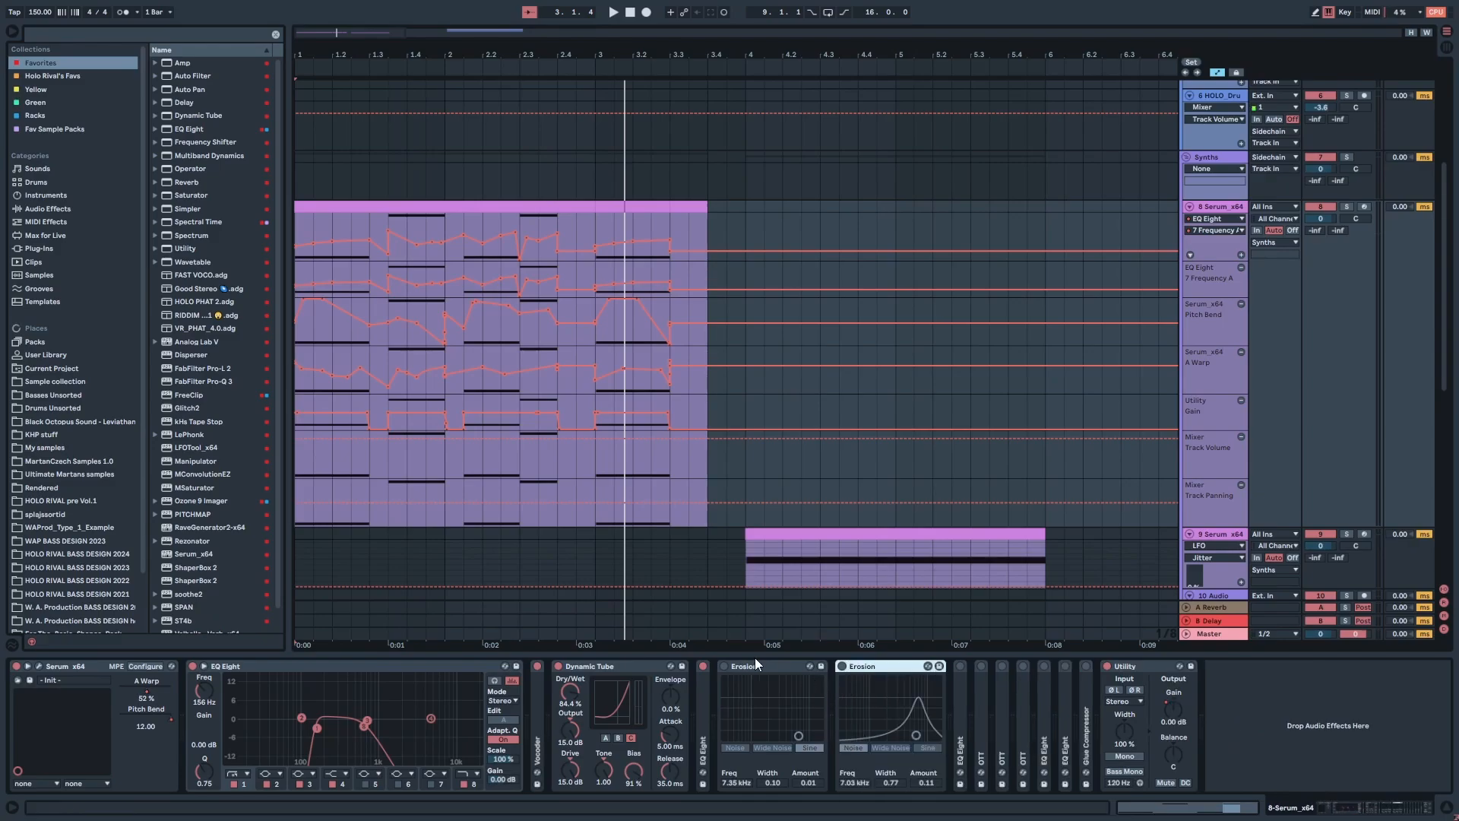
{"action": "left_click", "coordinate": [874, 667], "text": "shift"}
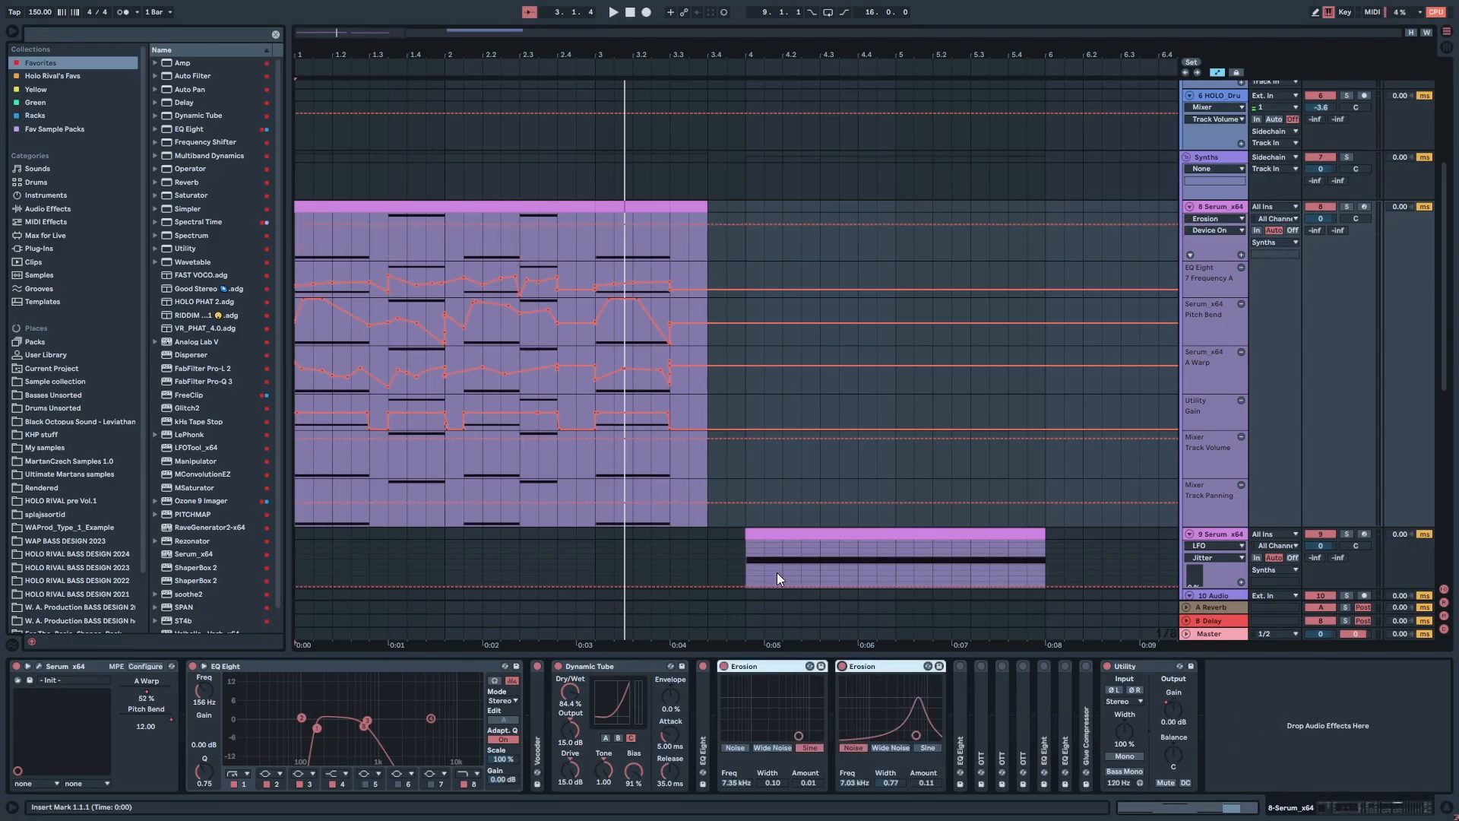
{"action": "key", "text": "space"}
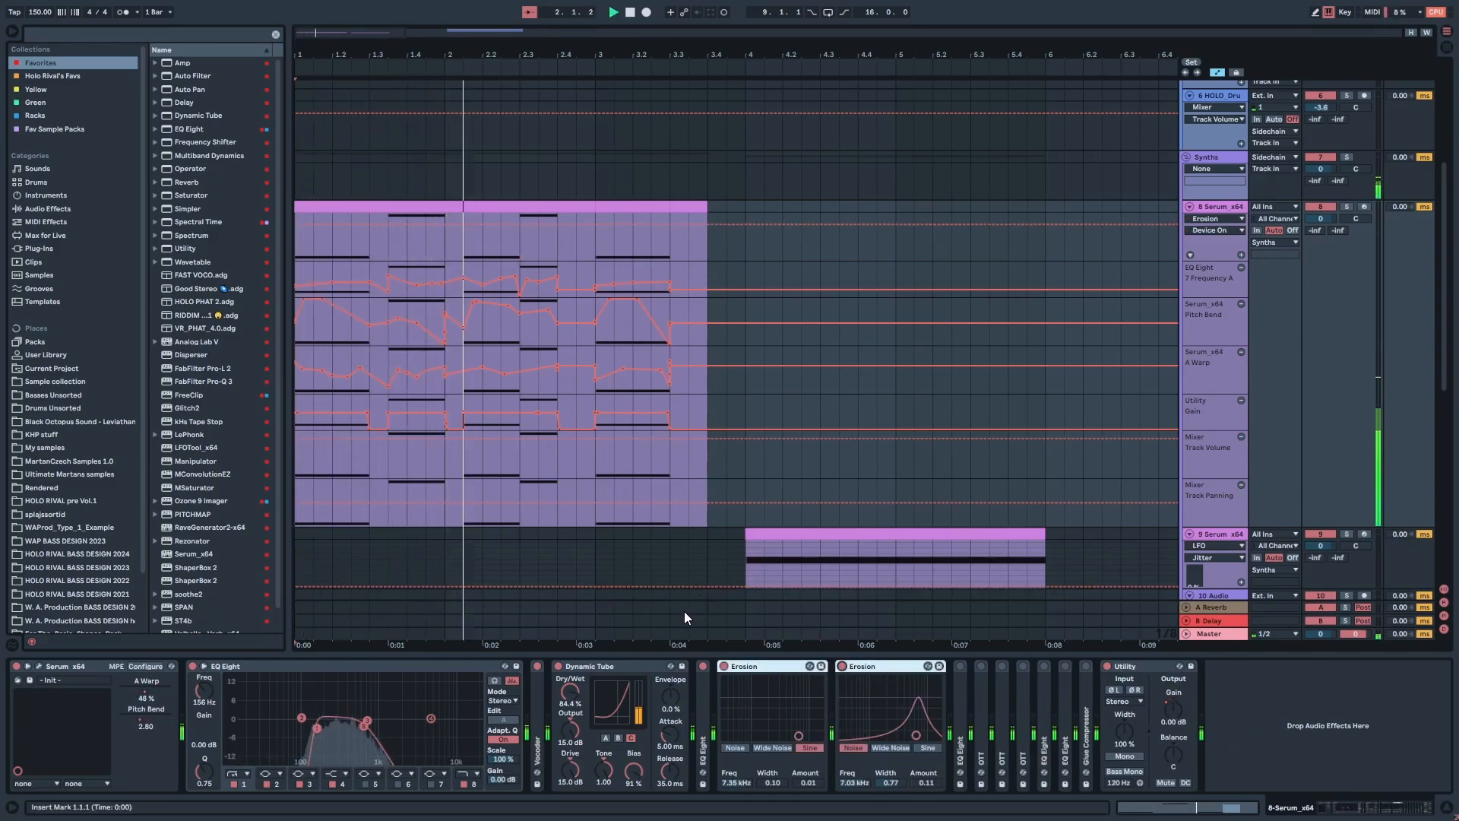
Step: Try exaggerating the Erosion effect with an Amount of 48.4 on the first device and 72.4 on the second
{"action": "left_click", "coordinate": [929, 782]}
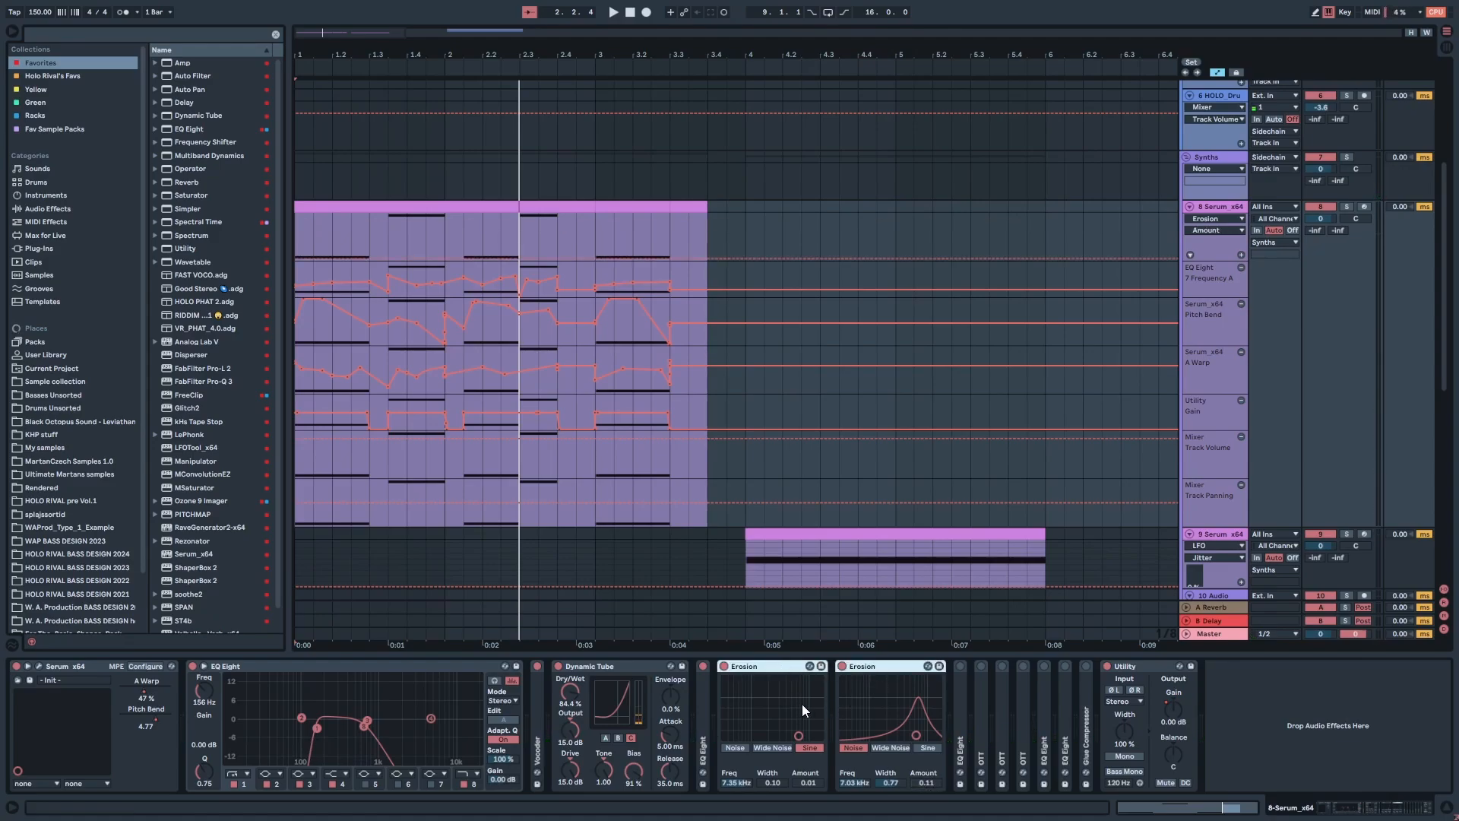
{"action": "left_click_drag", "start_coordinate": [812, 782], "coordinate": [812, 748]}
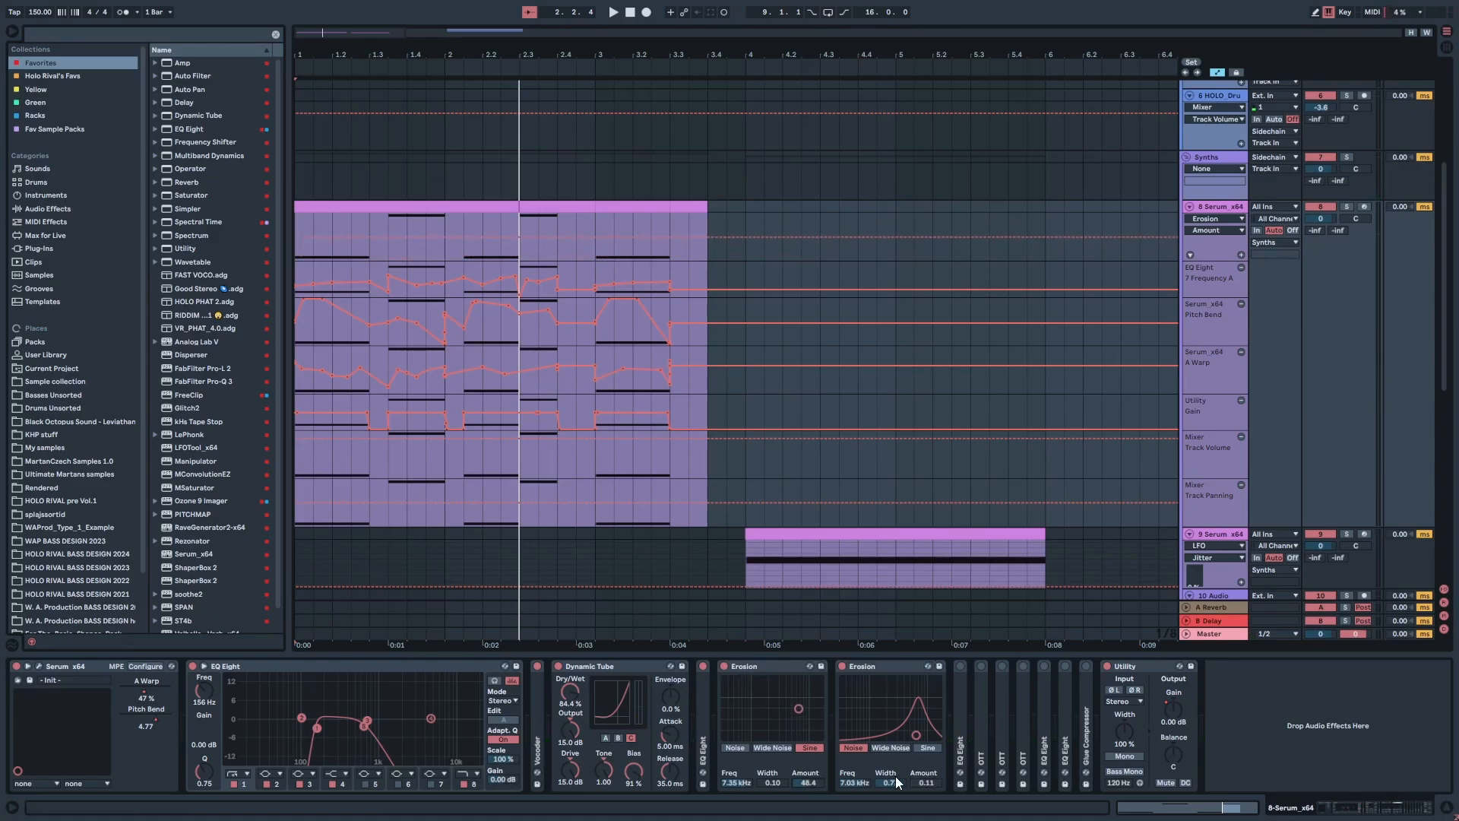
{"action": "left_click_drag", "start_coordinate": [924, 781], "coordinate": [924, 741]}
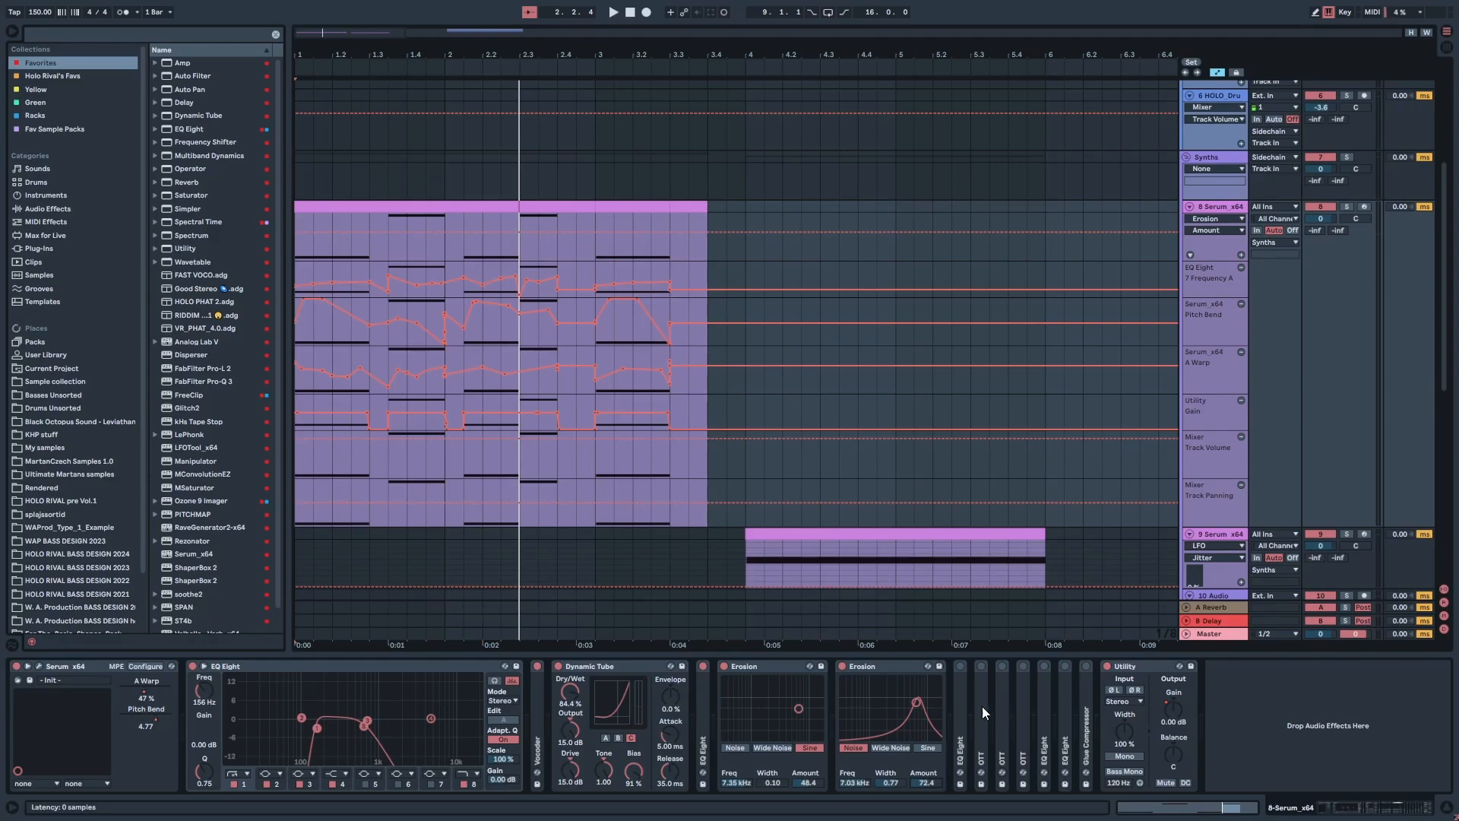
{"action": "key", "text": "space"}
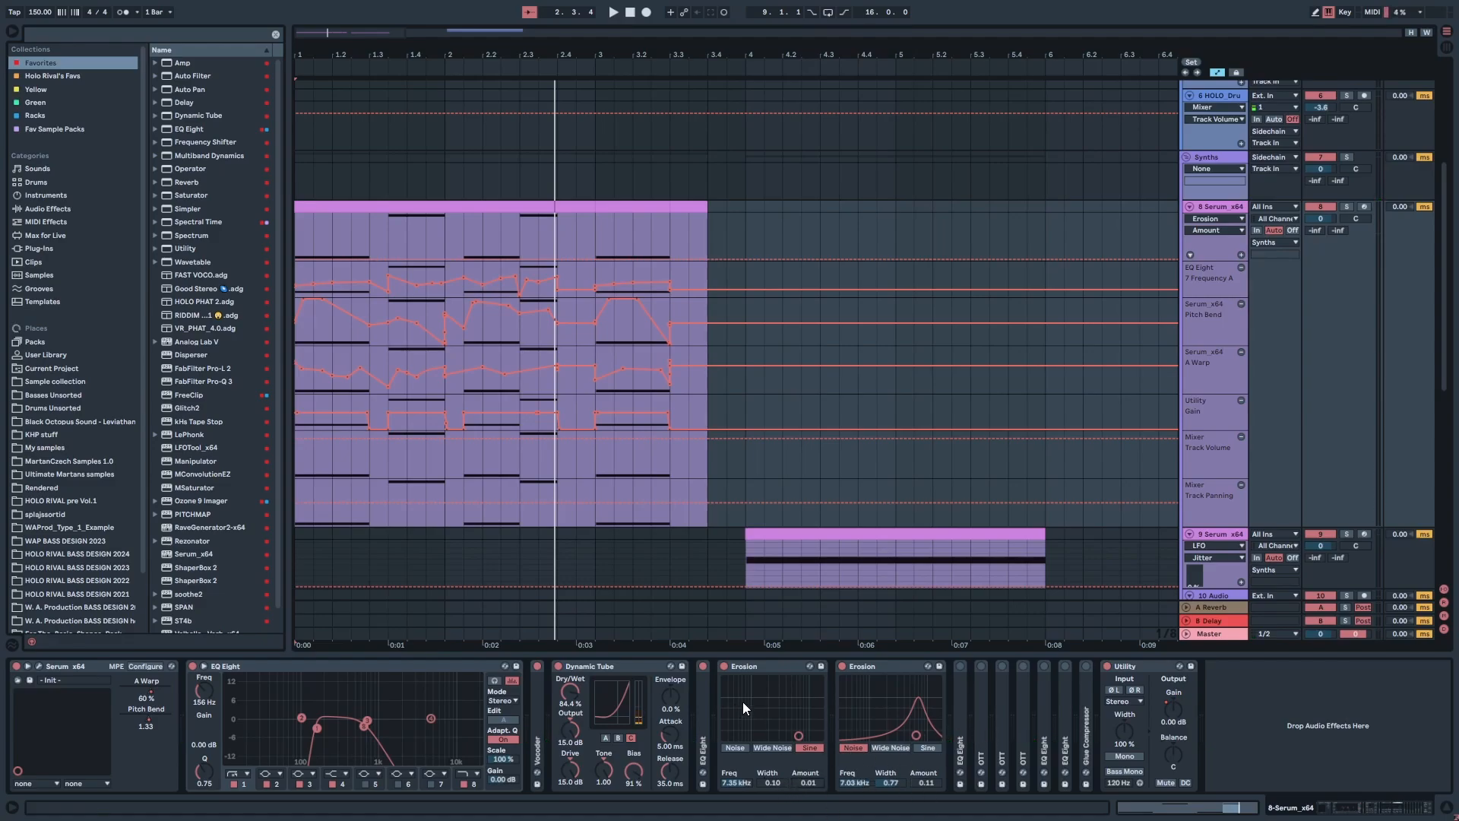
Step: Fold both Erosion devices, unfold and re-enable the EQ Eight that follows them, and play the clip
{"action": "double_click", "coordinate": [786, 667]}
{"action": "double_click", "coordinate": [778, 667]}
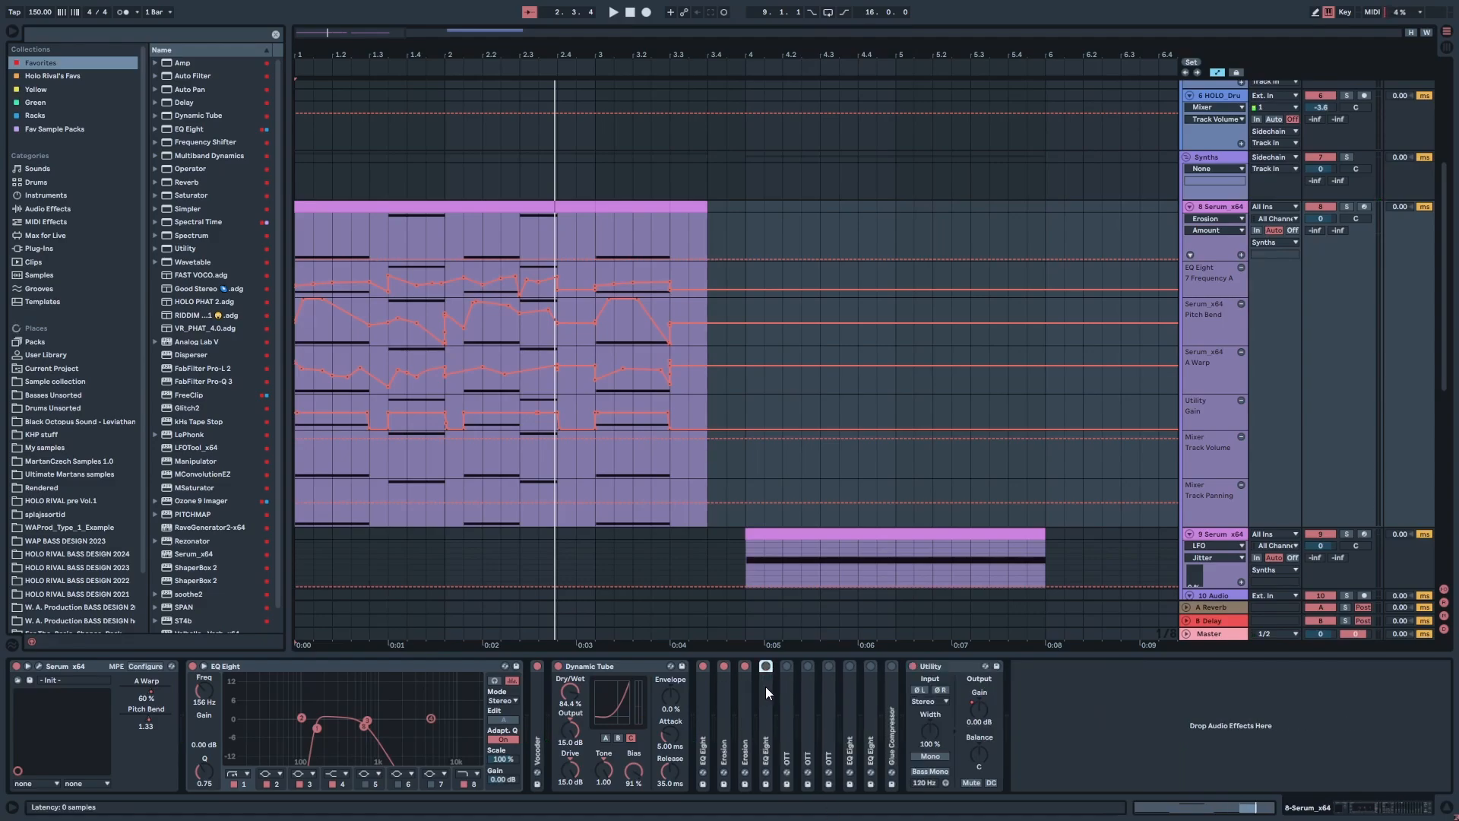
{"action": "double_click", "coordinate": [764, 686]}
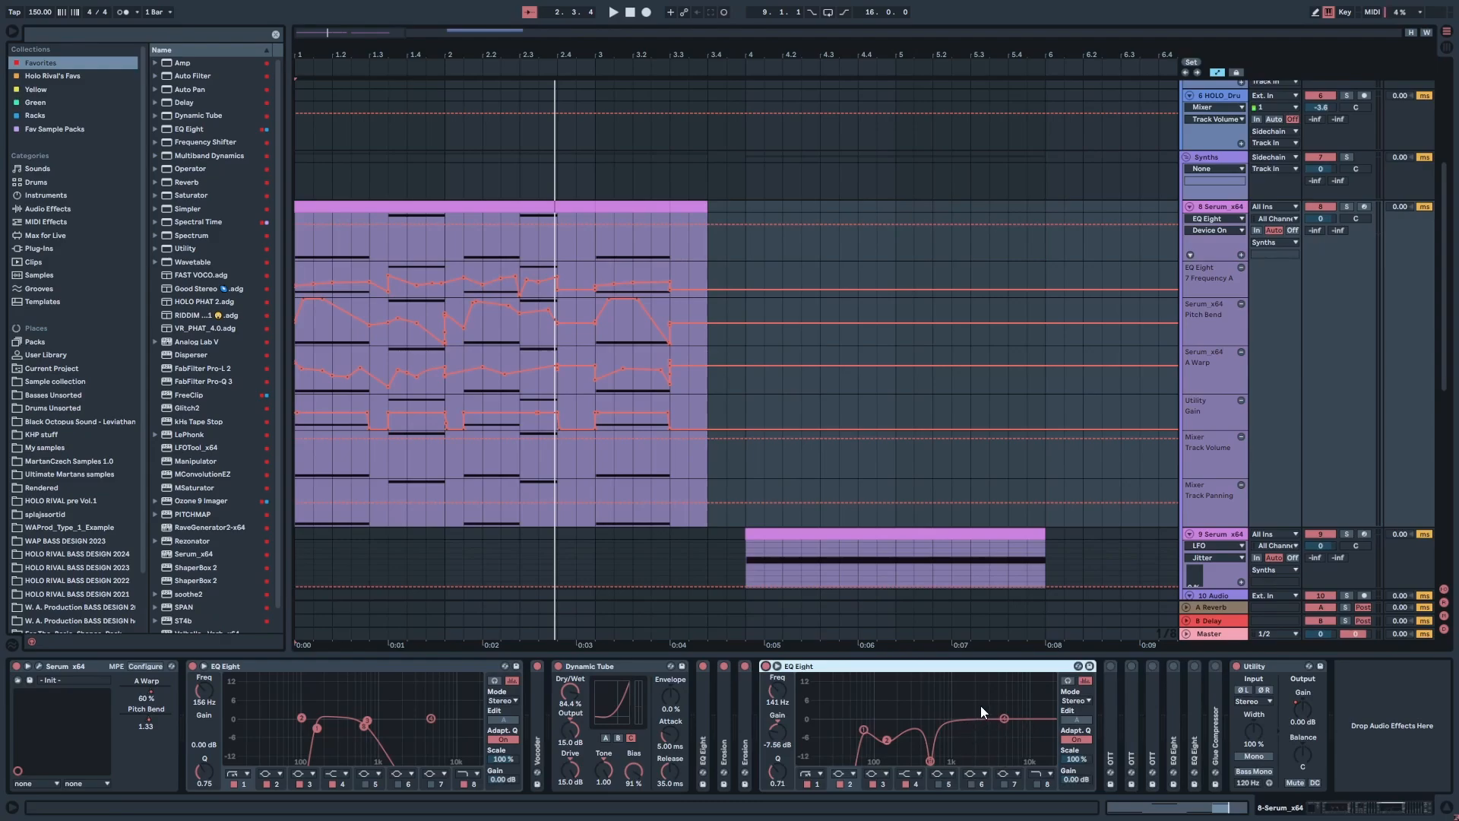
{"action": "key", "text": "space"}
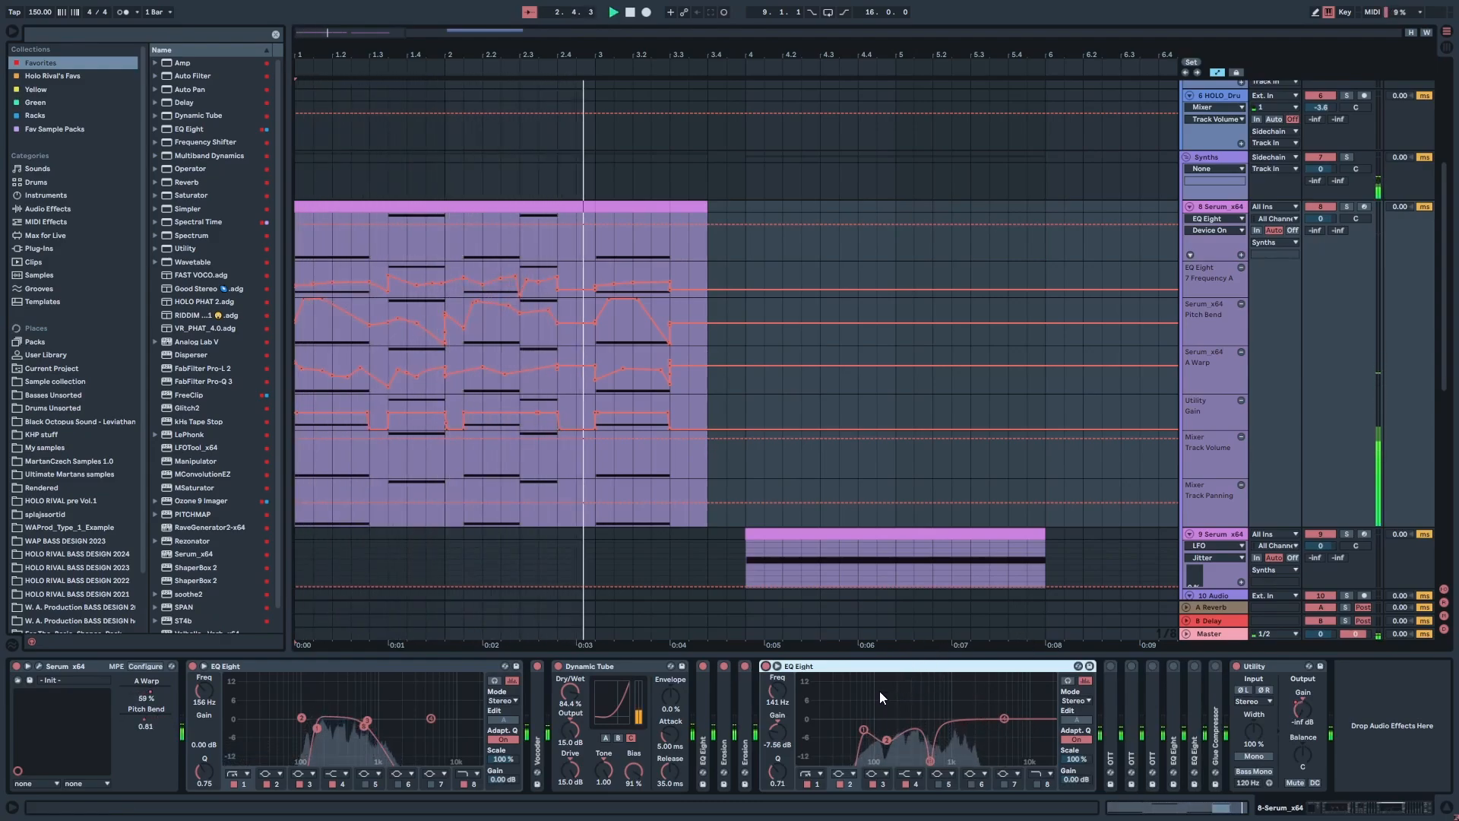
{"action": "key", "text": "space"}
Step: Fold that EQ Eight, re-enable the three OTT devices, unfold the third one, and play the clip
{"action": "double_click", "coordinate": [947, 670]}
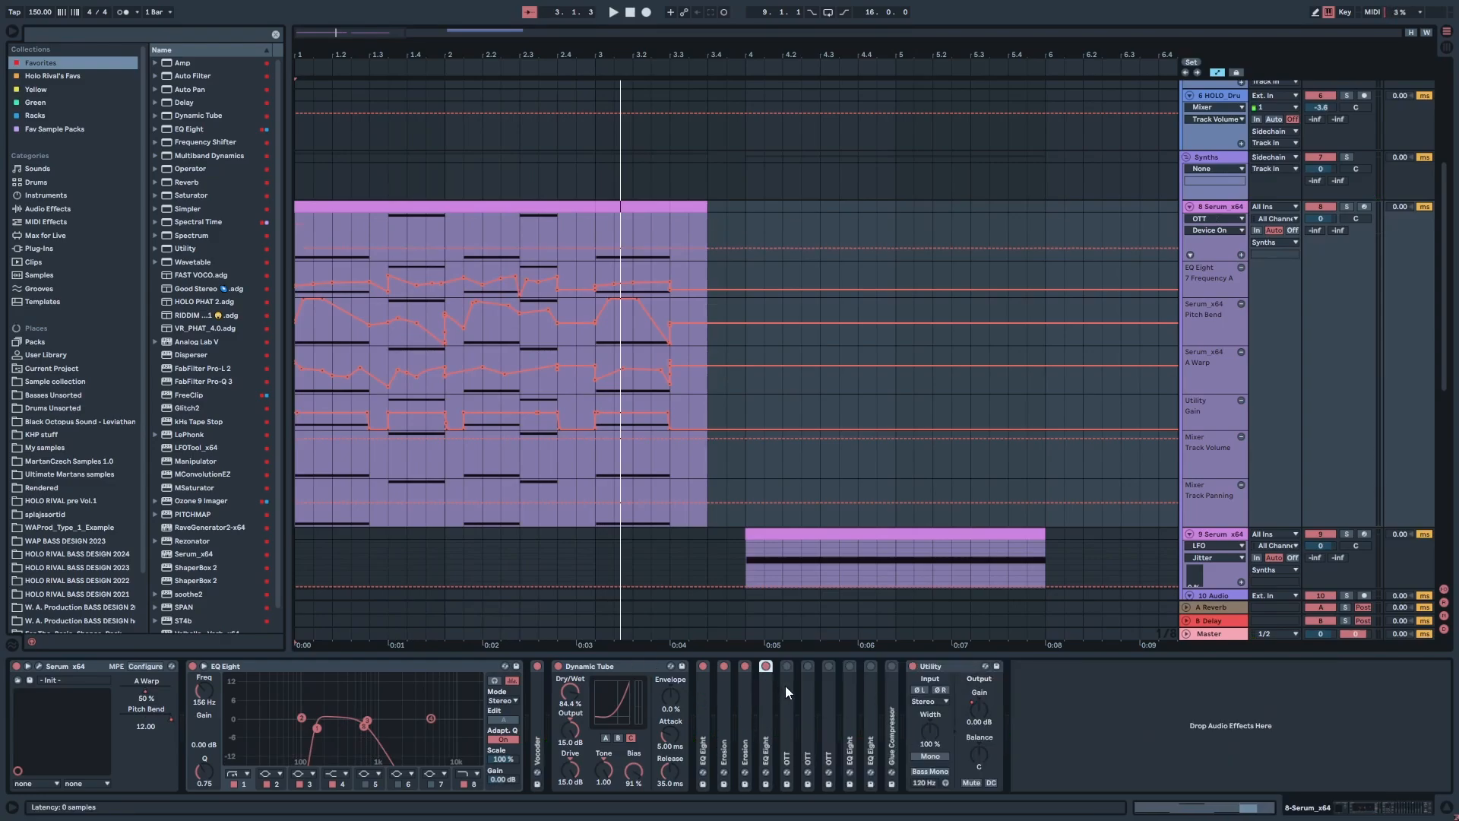
{"action": "left_click", "coordinate": [786, 685]}
{"action": "double_click", "coordinate": [831, 693]}
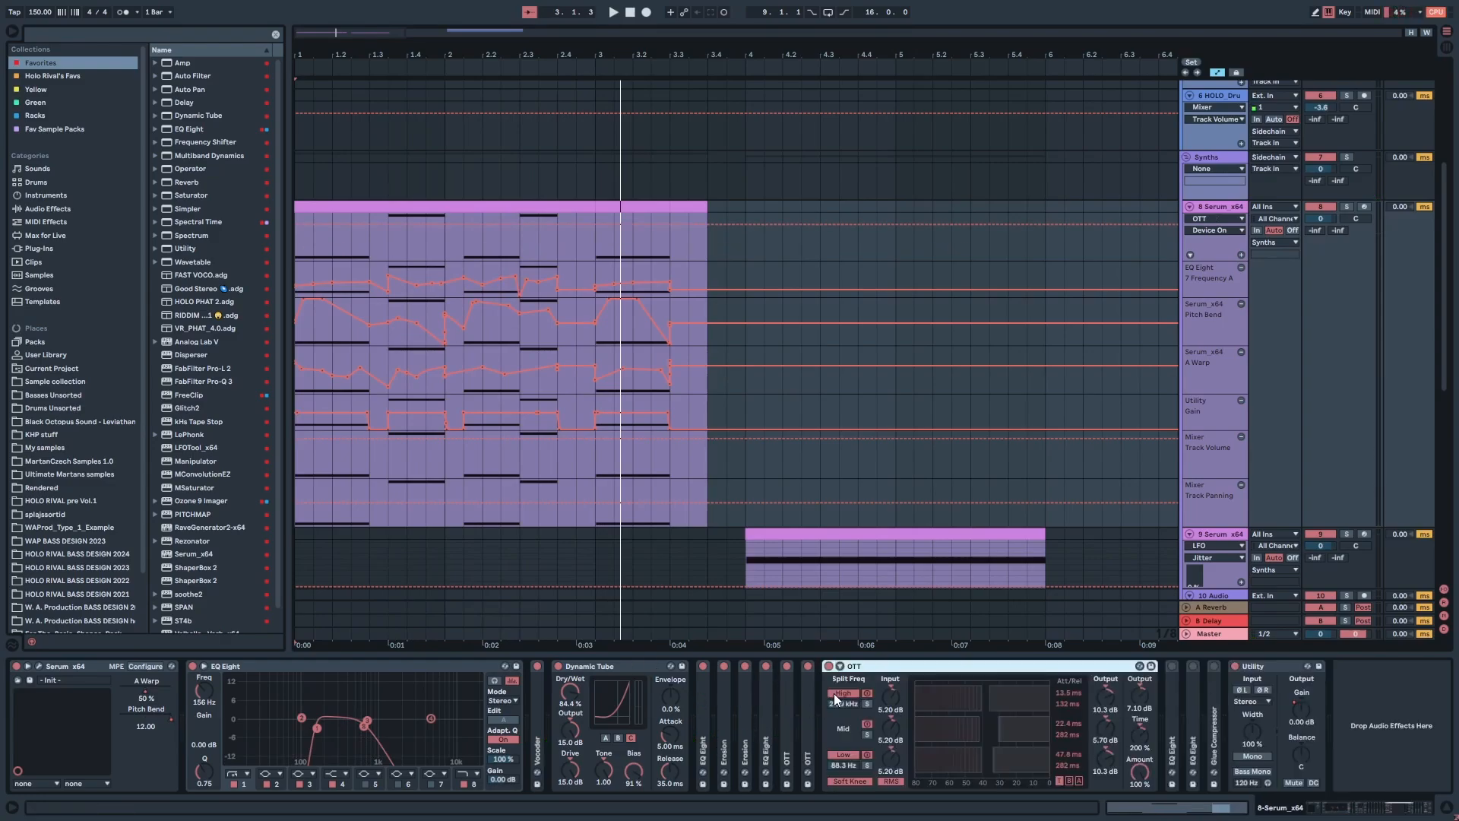
{"action": "key", "text": "space"}
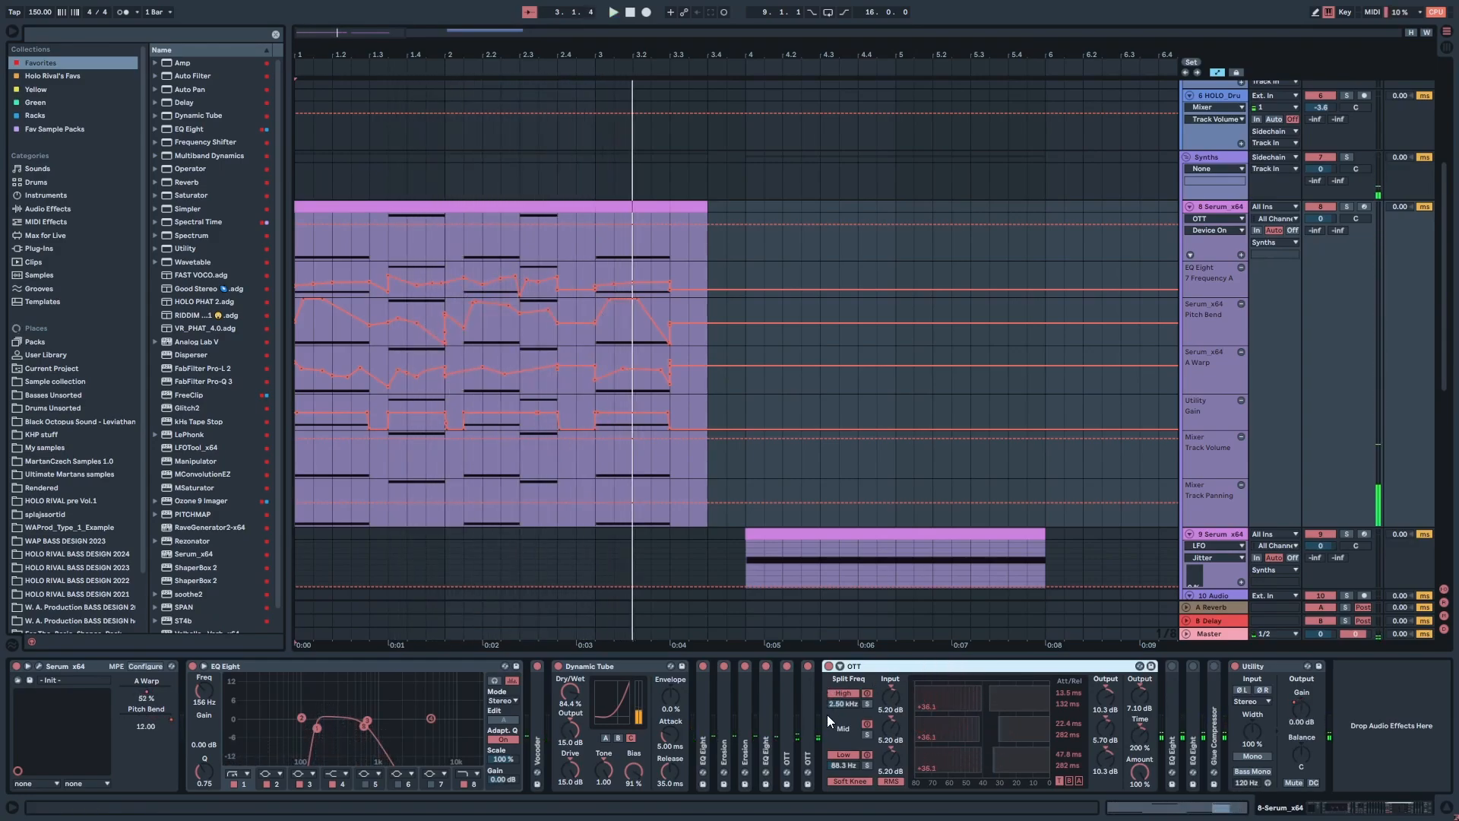
Step: Fold the third OTT, unfold and re-enable the first EQ Eight after it, and play the clip
{"action": "double_click", "coordinate": [1170, 697]}
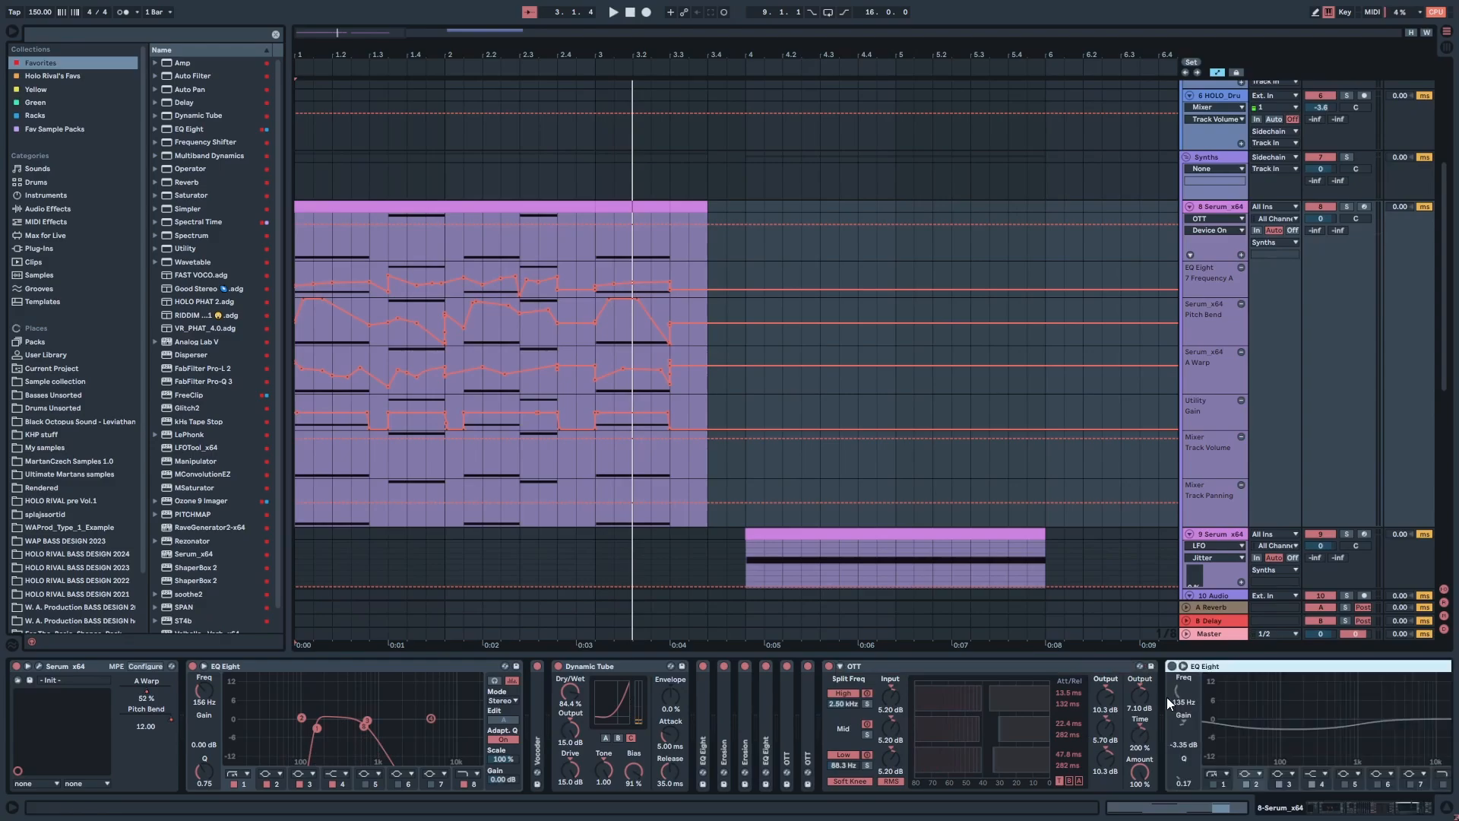
{"action": "double_click", "coordinate": [957, 668]}
{"action": "left_click", "coordinate": [838, 666]}
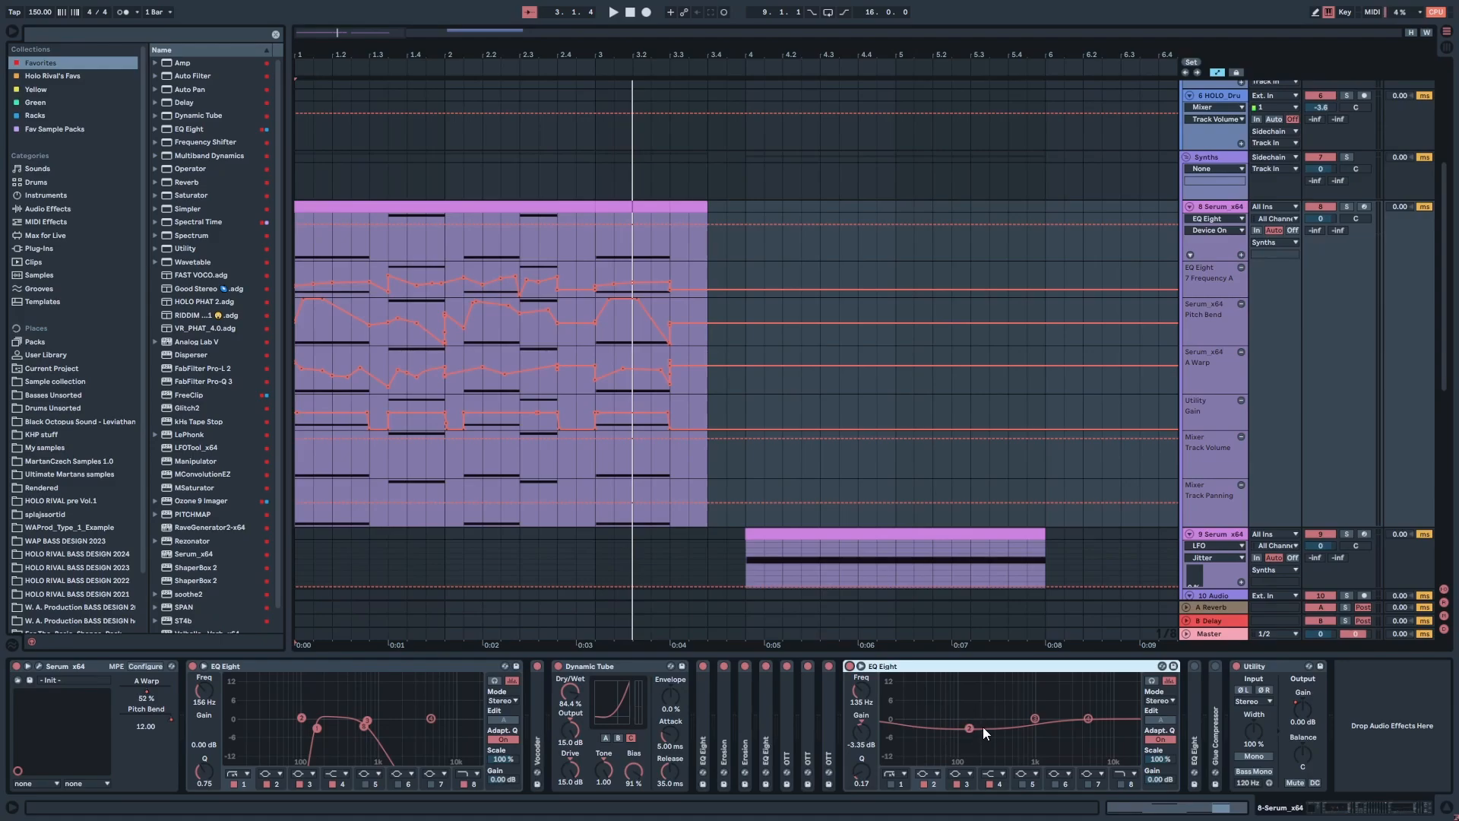
{"action": "key", "text": "space"}
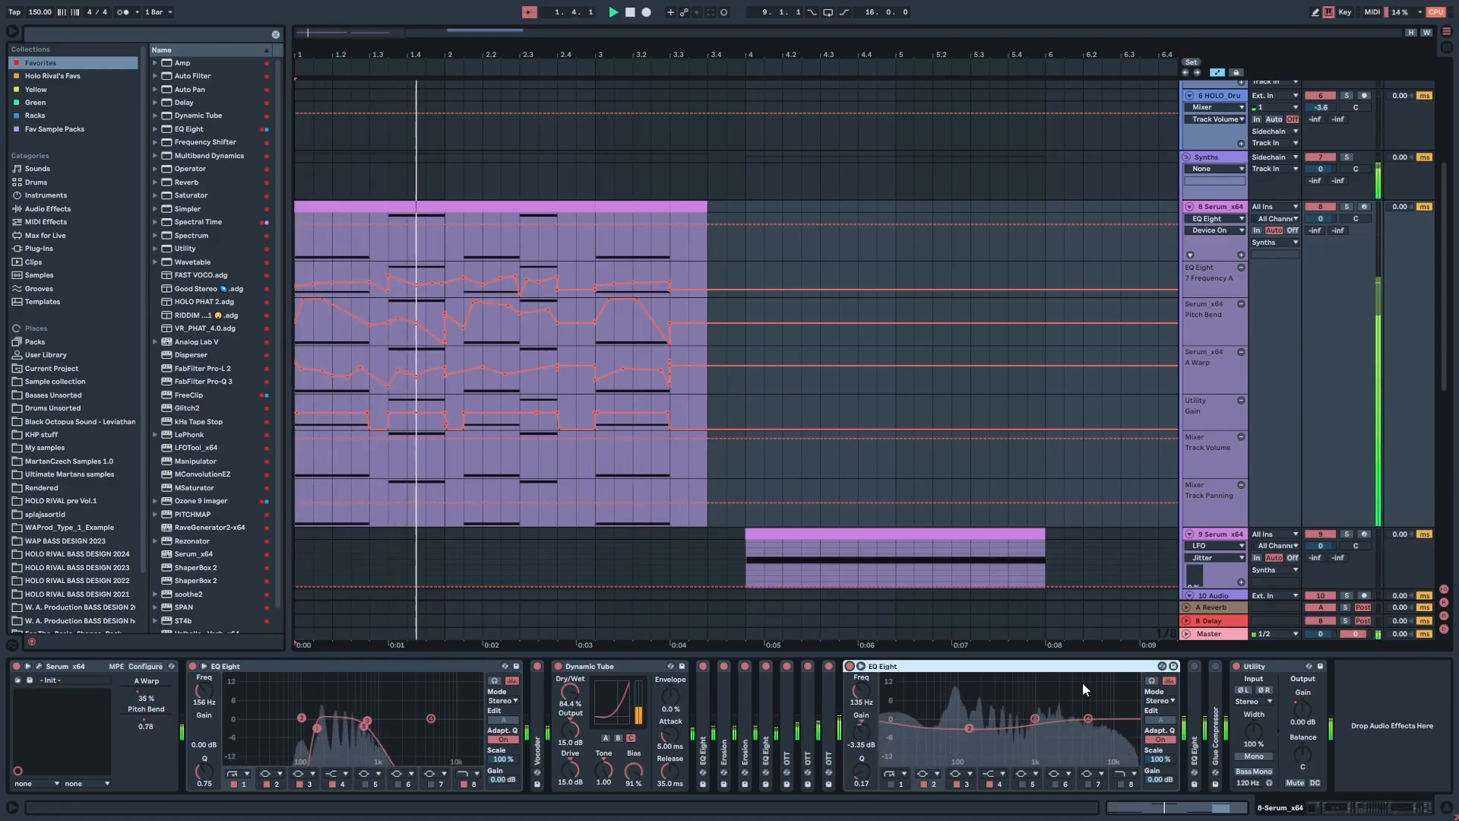
Step: Fold the EQ Eight after the OTTs, unfold and re-enable the last EQ Eight in the chain, and play the clip
{"action": "double_click", "coordinate": [1195, 695]}
{"action": "double_click", "coordinate": [1037, 665]}
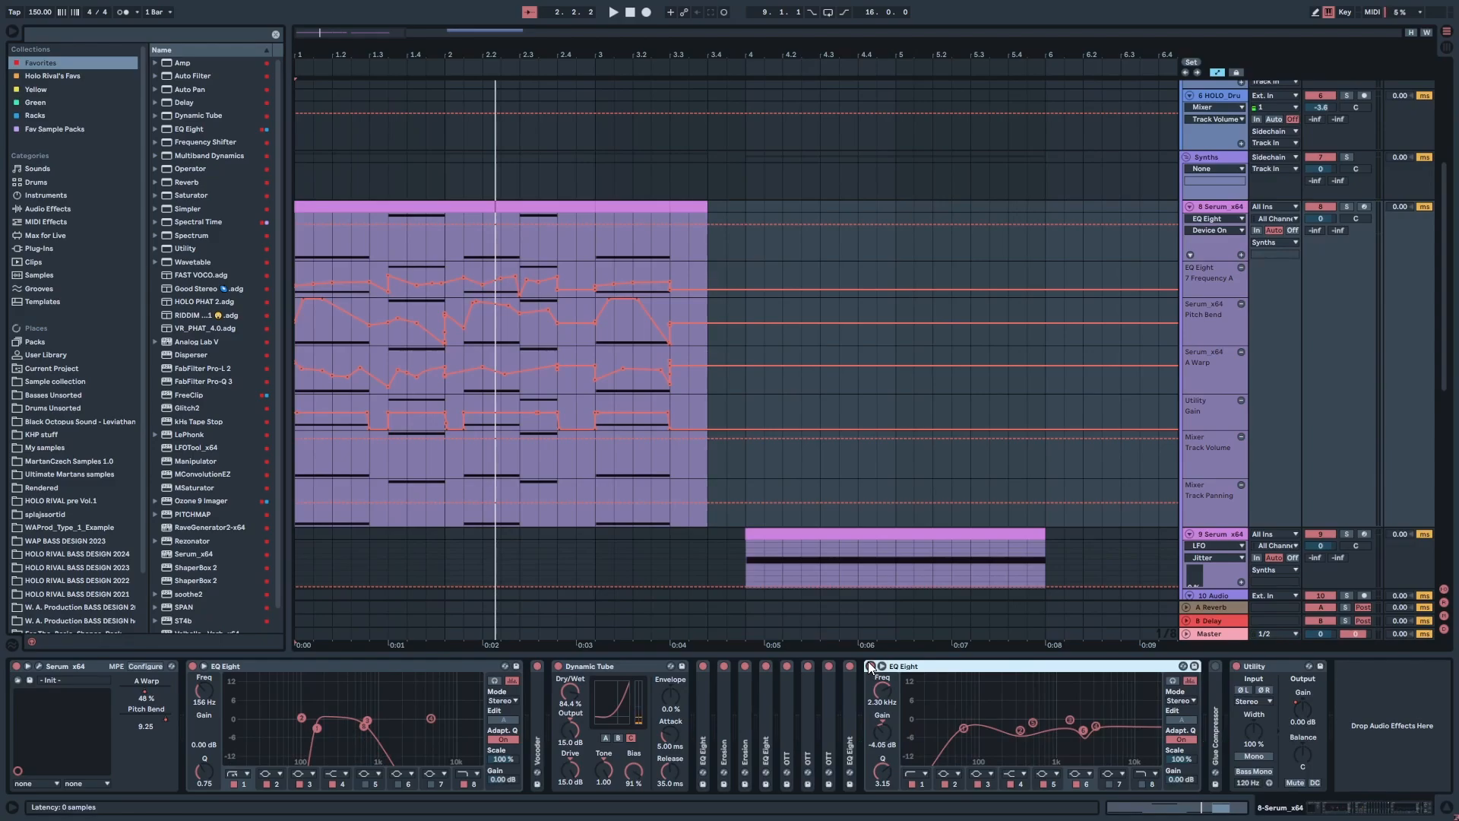
{"action": "double_click", "coordinate": [854, 695]}
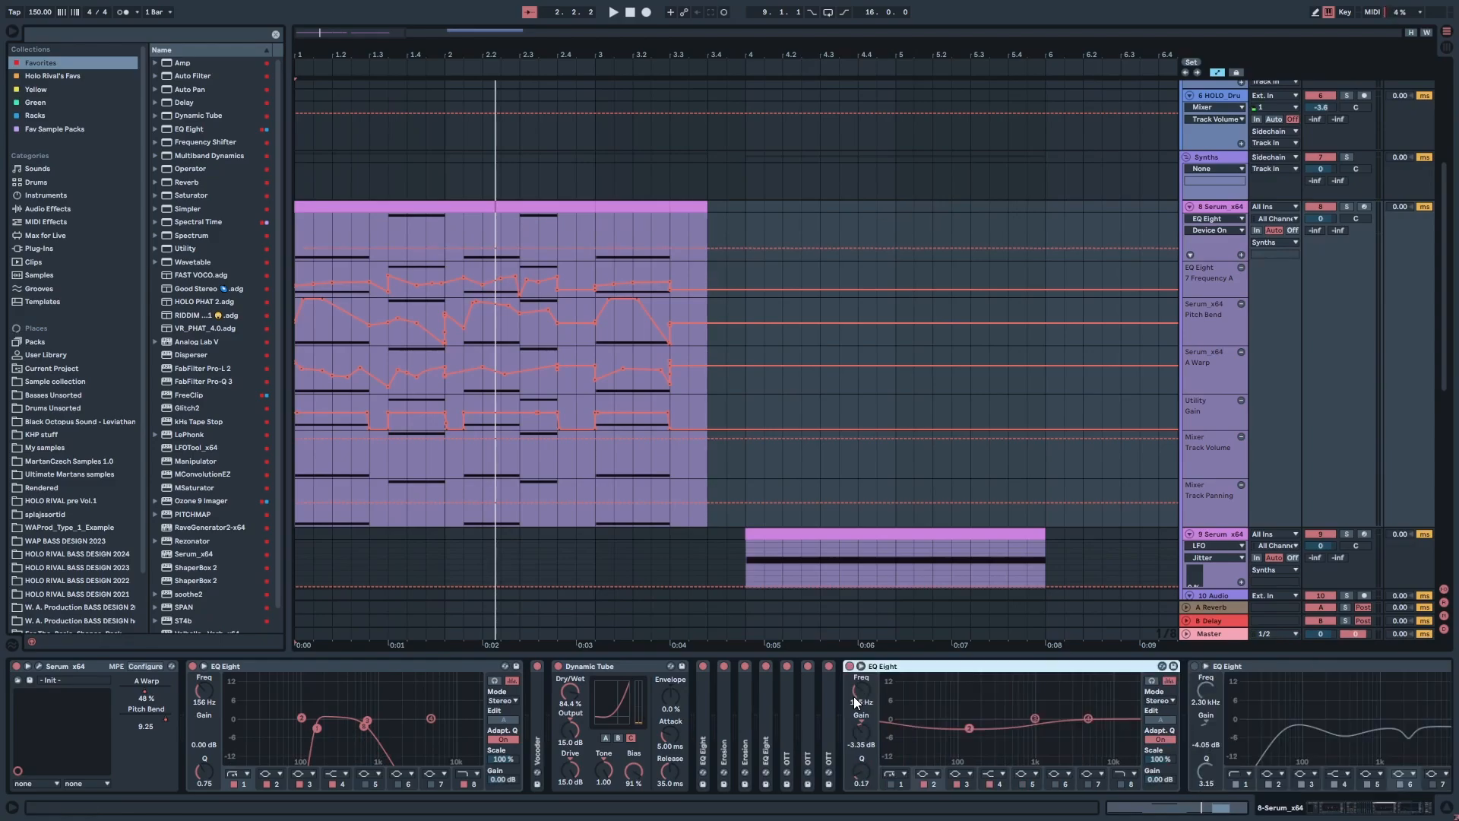
{"action": "double_click", "coordinate": [1042, 669]}
{"action": "left_click", "coordinate": [896, 667]}
{"action": "key", "text": "0"}
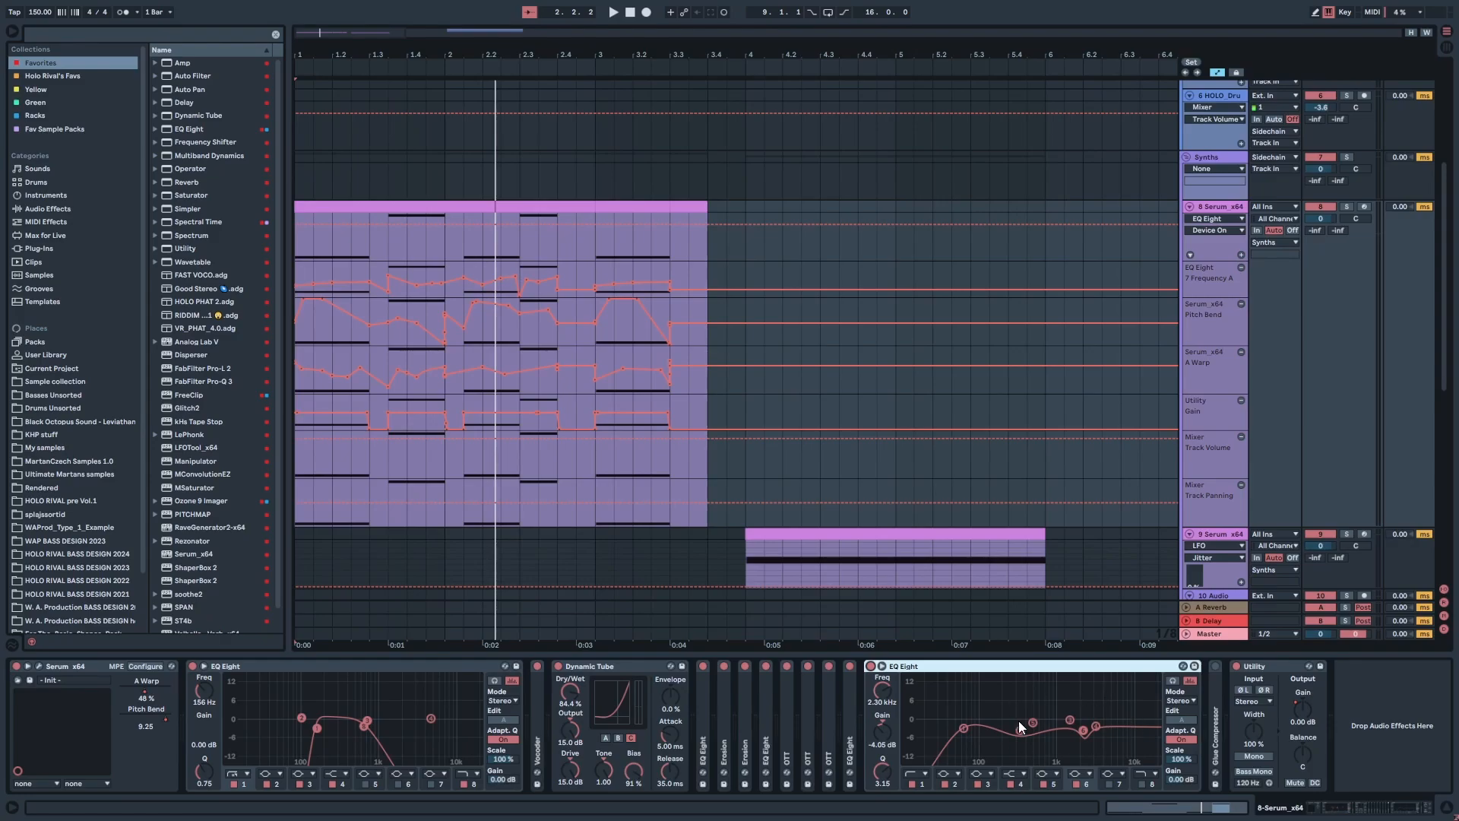
{"action": "key", "text": "space"}
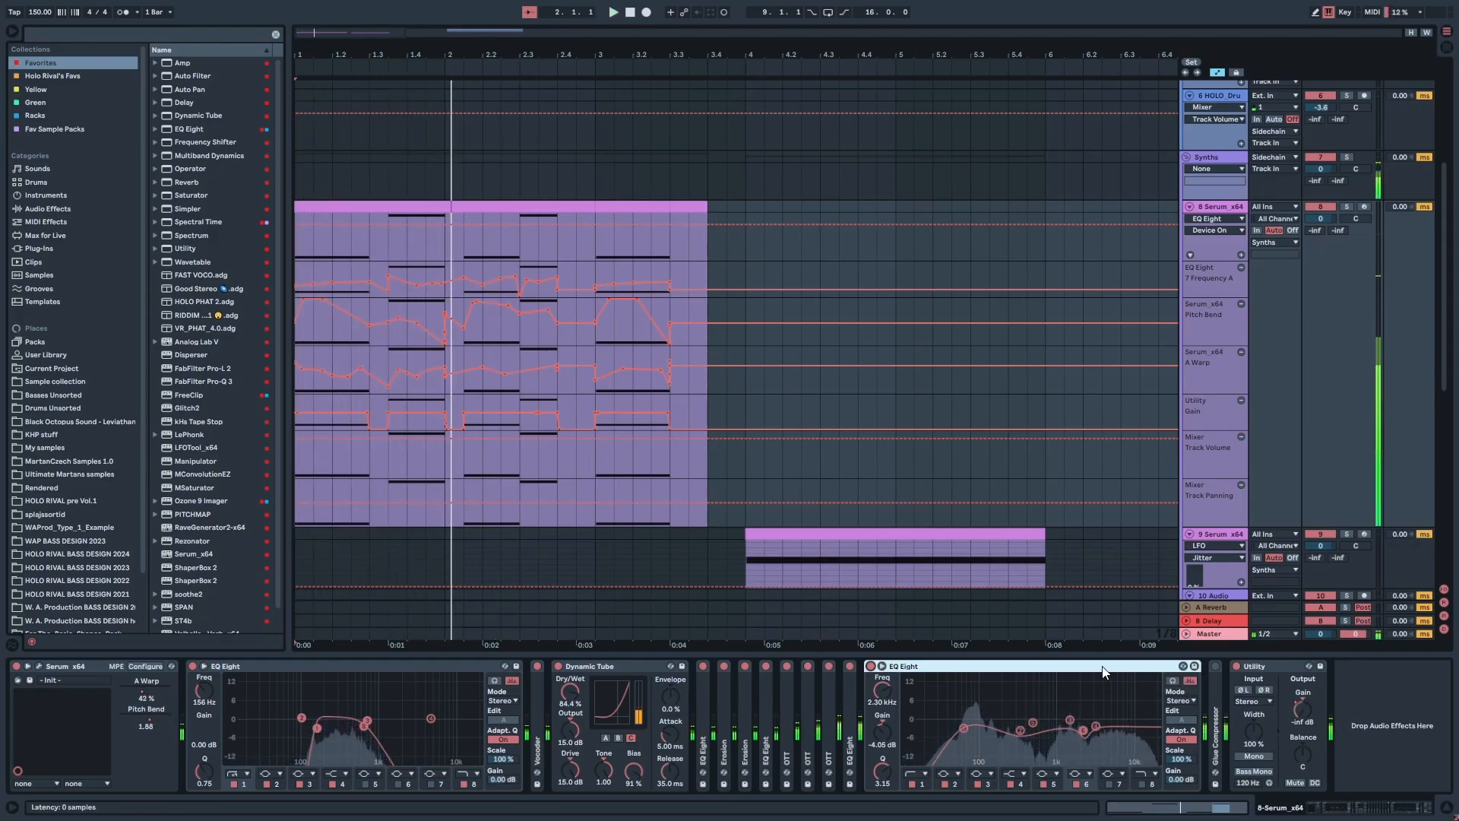
Step: Fold the last EQ Eight, unfold and re-enable the Glue Compressor, and play the clip through the full chain
{"action": "double_click", "coordinate": [966, 669]}
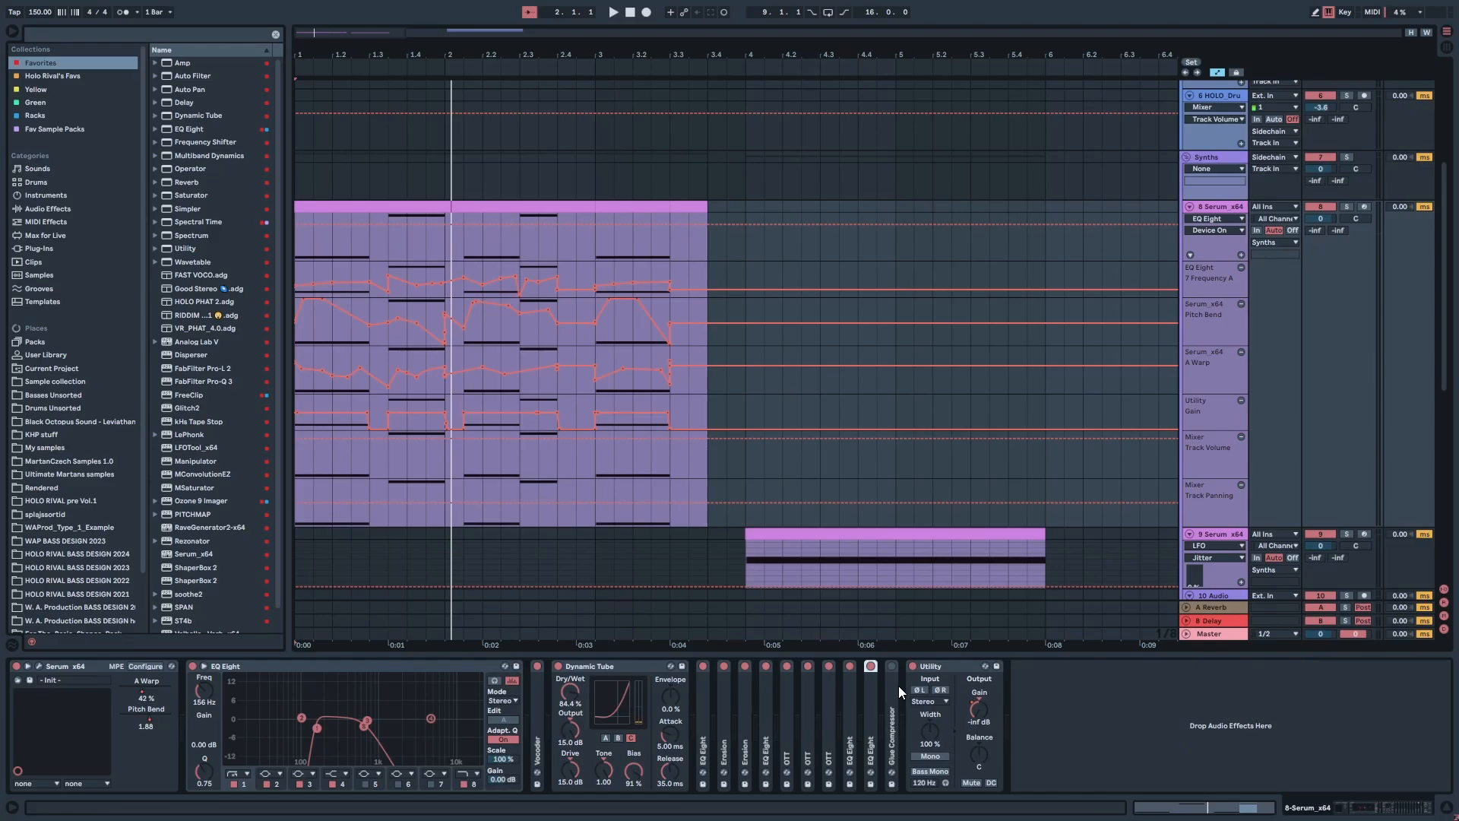
{"action": "double_click", "coordinate": [893, 686]}
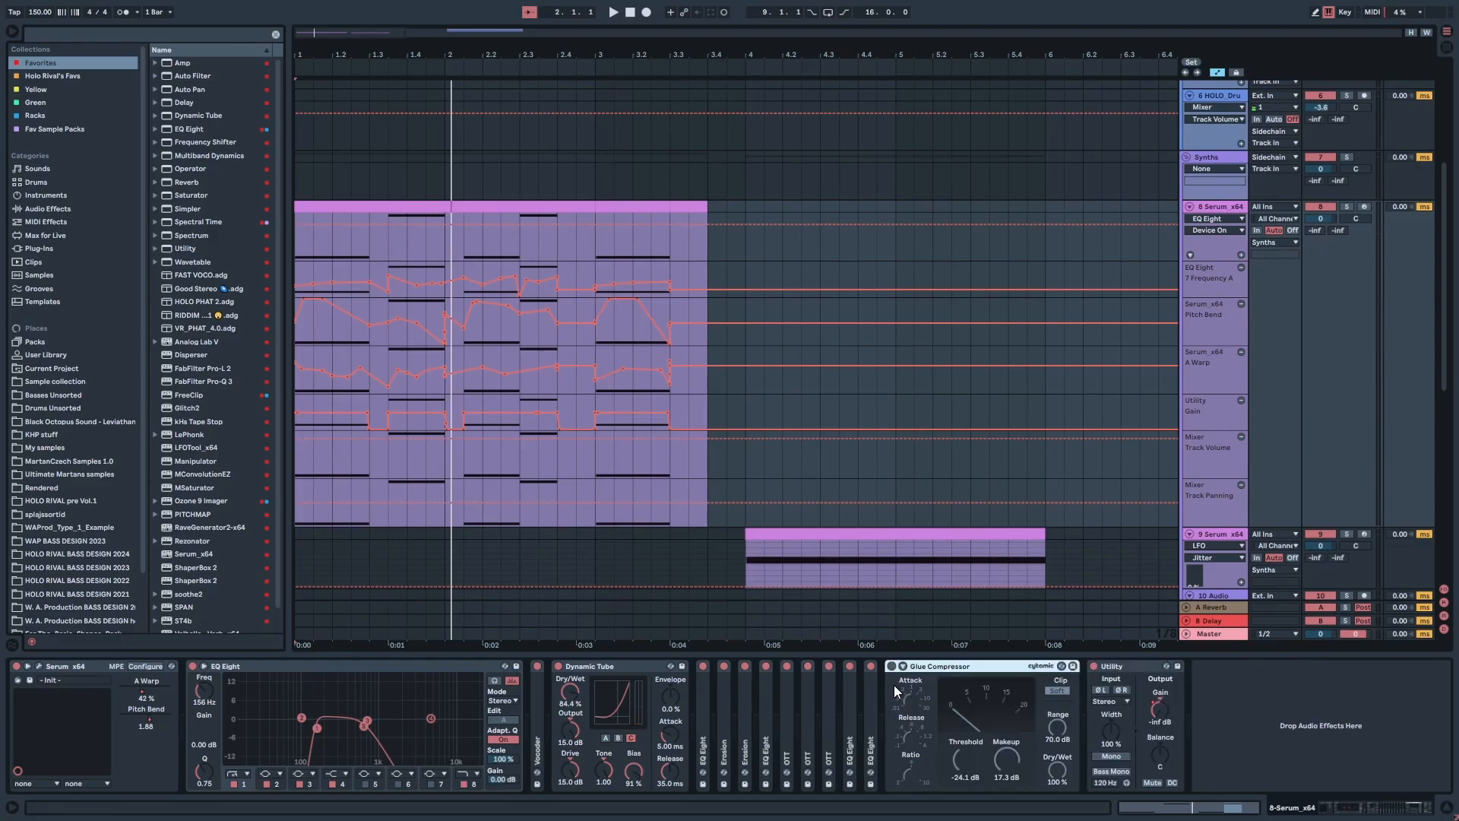
{"action": "left_click", "coordinate": [957, 667]}
{"action": "key", "text": "space"}
{"action": "scroll", "coordinate": [709, 434], "scroll_direction": "down", "scroll_amount": 3}
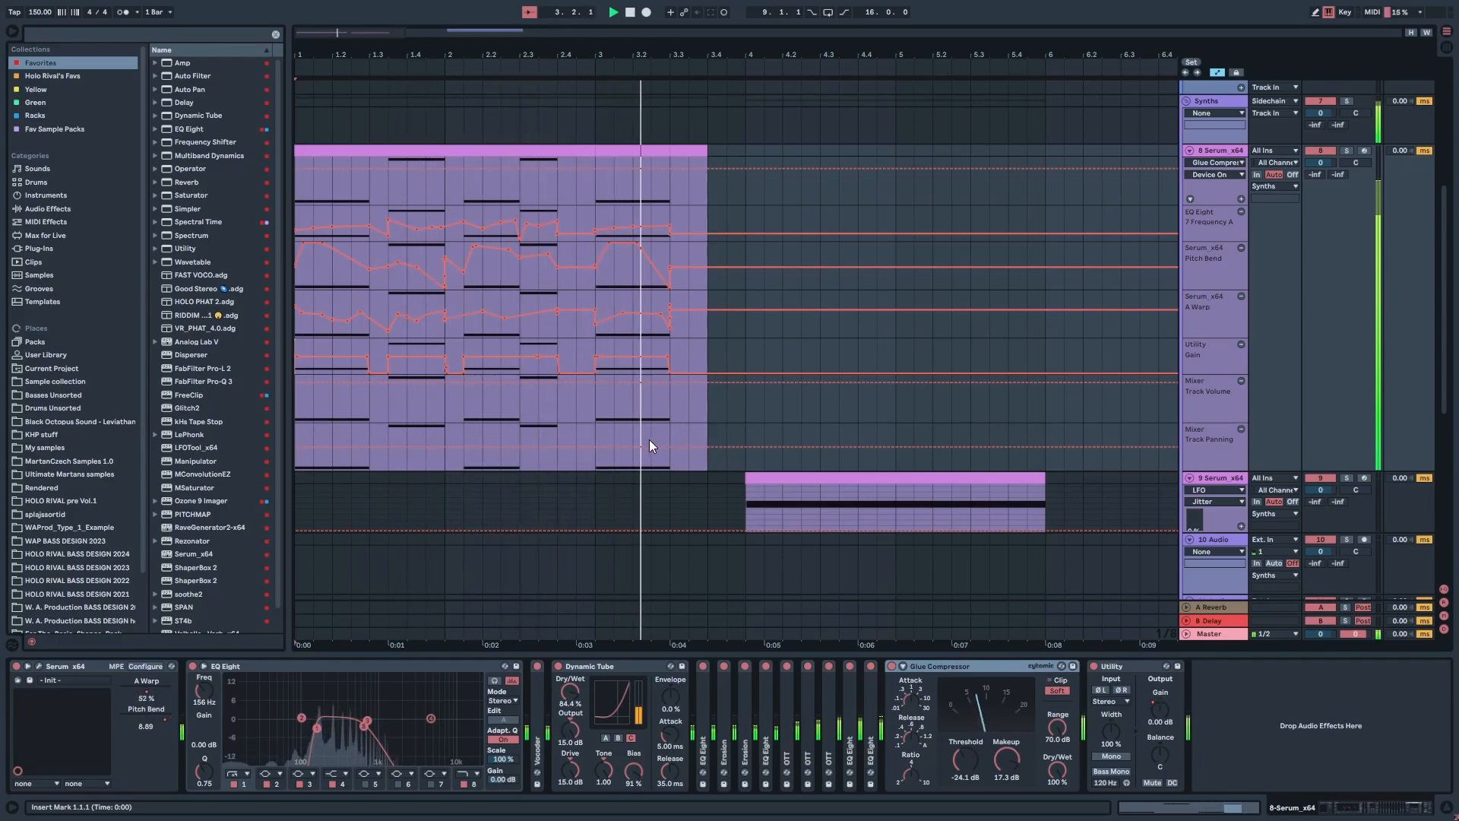
Step: Play the full-chain clip from the start and lower the Q of the first EQ Eight's low-cut band to 0.69
{"action": "key", "text": "space"}
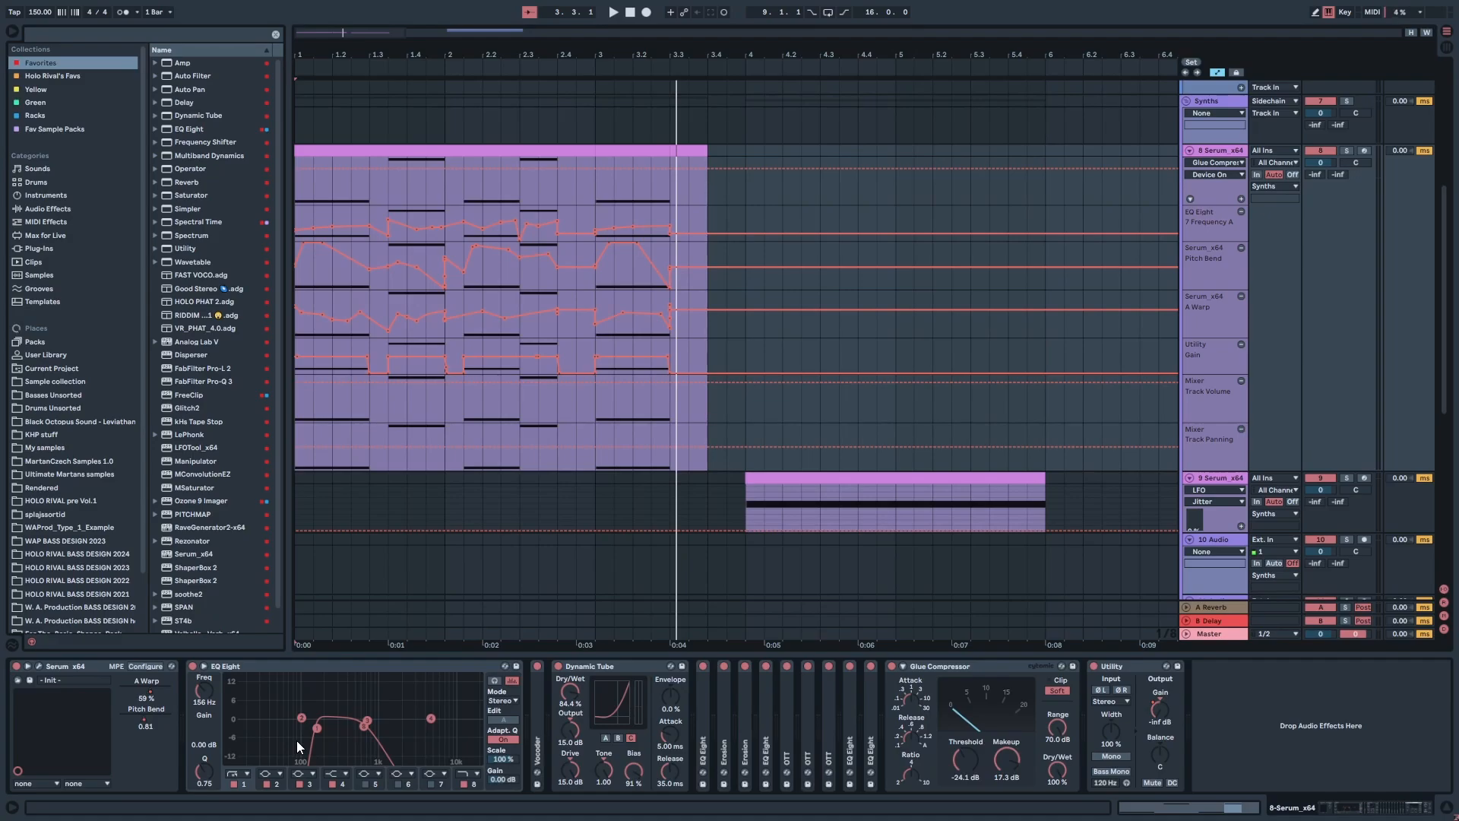
{"action": "key", "text": "space"}
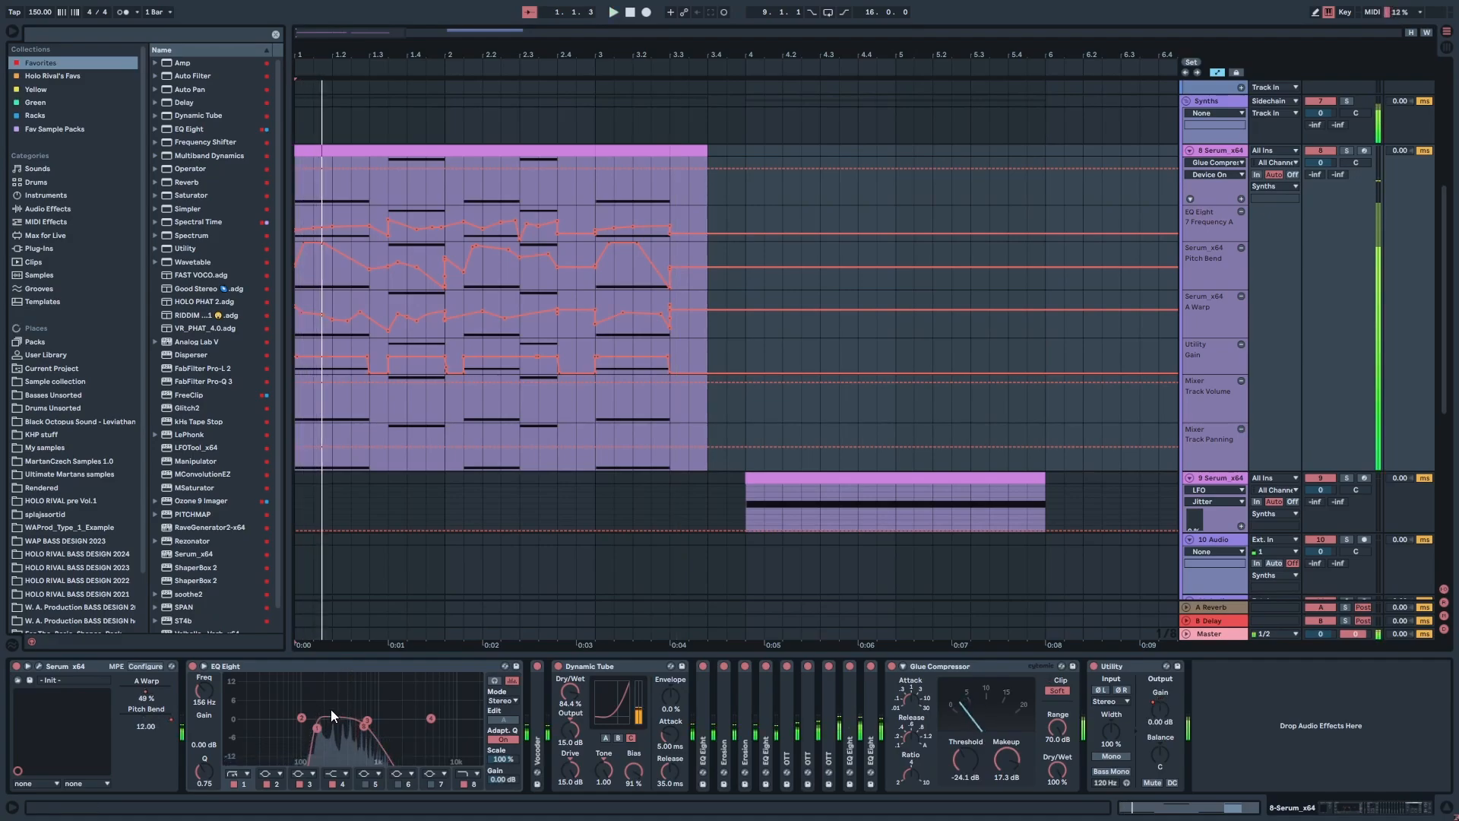
{"action": "left_click_drag", "start_coordinate": [412, 704], "coordinate": [313, 738]}
{"action": "left_click_drag", "start_coordinate": [398, 696], "coordinate": [287, 737]}
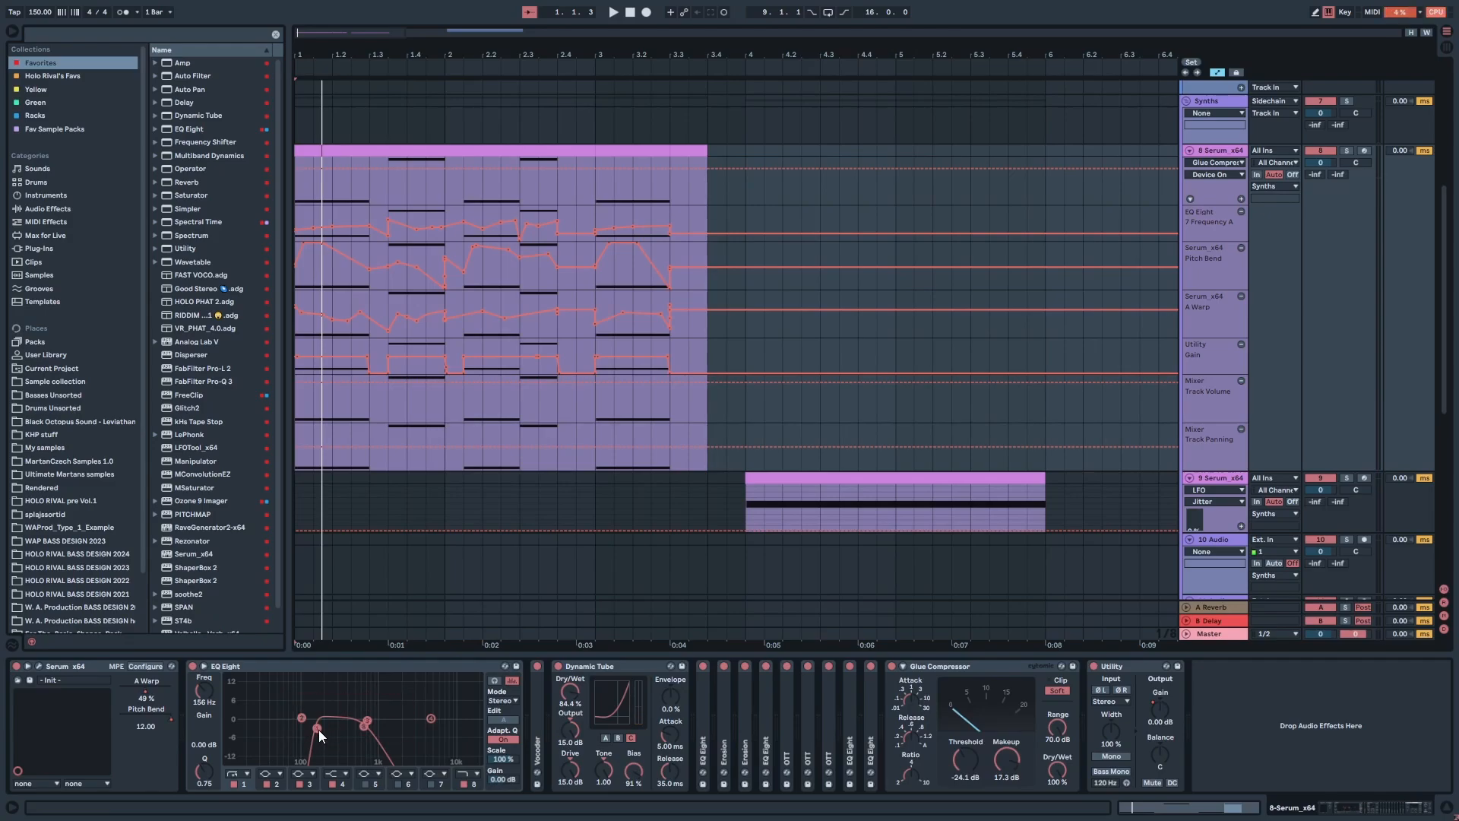
{"action": "key", "text": "space"}
{"action": "mouse_move", "coordinate": [319, 734]}
{"action": "left_mouse_down"}
{"action": "mouse_move", "coordinate": [358, 735]}
{"action": "mouse_move", "coordinate": [270, 733]}
{"action": "mouse_move", "coordinate": [312, 708]}
{"action": "mouse_move", "coordinate": [373, 706]}
{"action": "mouse_move", "coordinate": [317, 729]}
{"action": "left_mouse_up"}
Step: Start and stop playback of the clip's opening repeatedly to audition the adjusted EQ Eight
{"action": "key", "text": "space"}
{"action": "key", "text": "space"}
{"action": "key", "text": "space"}
{"action": "key", "text": "space"}
{"action": "key", "text": "space"}
{"action": "key", "text": "space"}
{"action": "key", "text": "space"}
{"action": "key", "text": "space"}
{"action": "key", "text": "space"}
{"action": "key", "text": "space"}
{"action": "key", "text": "space"}
{"action": "key", "text": "space"}
{"action": "key", "text": "space"}
{"action": "key", "text": "space"}
{"action": "key", "text": "space"}
{"action": "key", "text": "space"}
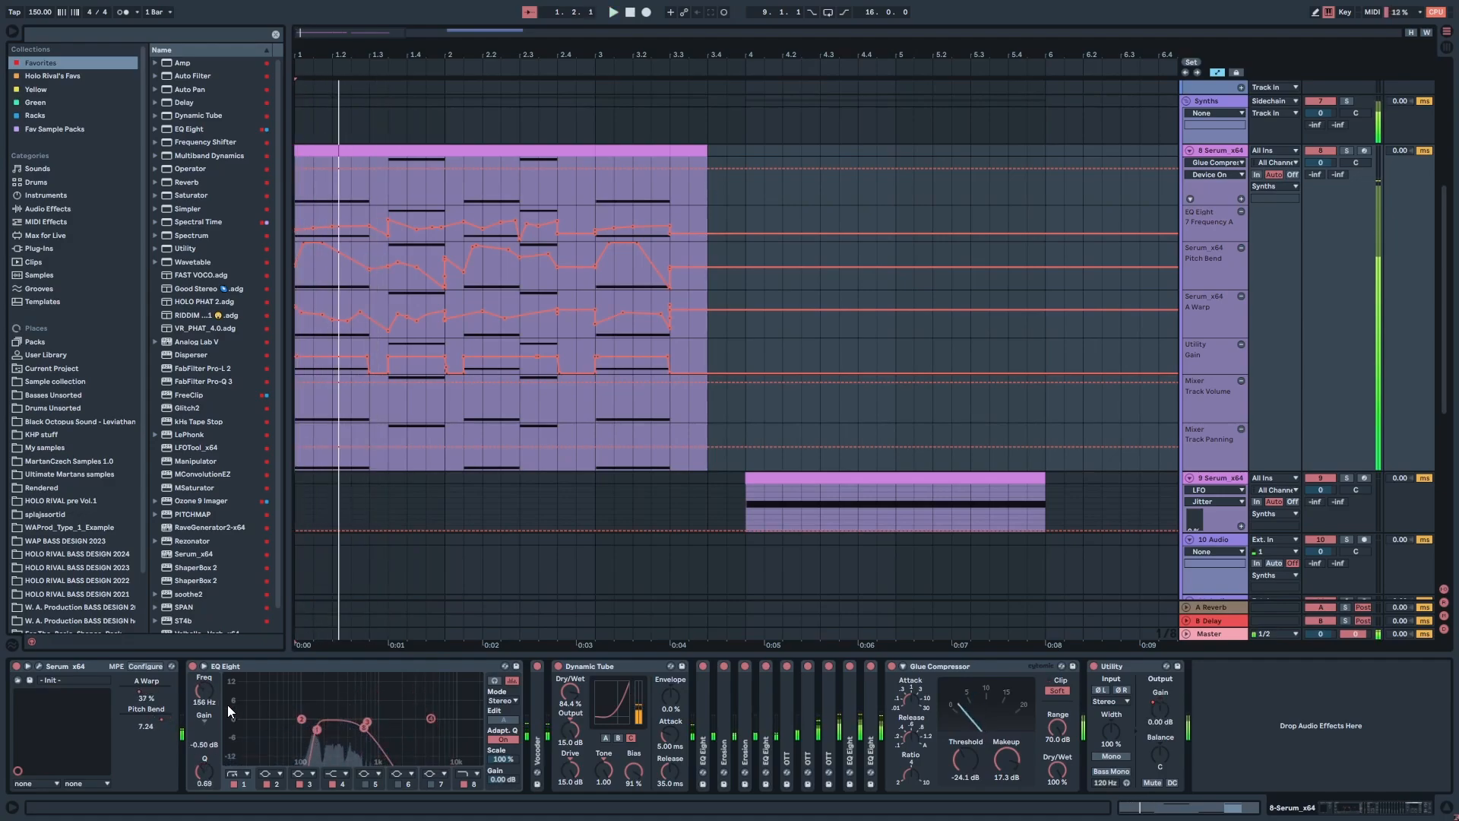
{"action": "left_click", "coordinate": [81, 665]}
{"action": "left_click", "coordinate": [349, 667]}
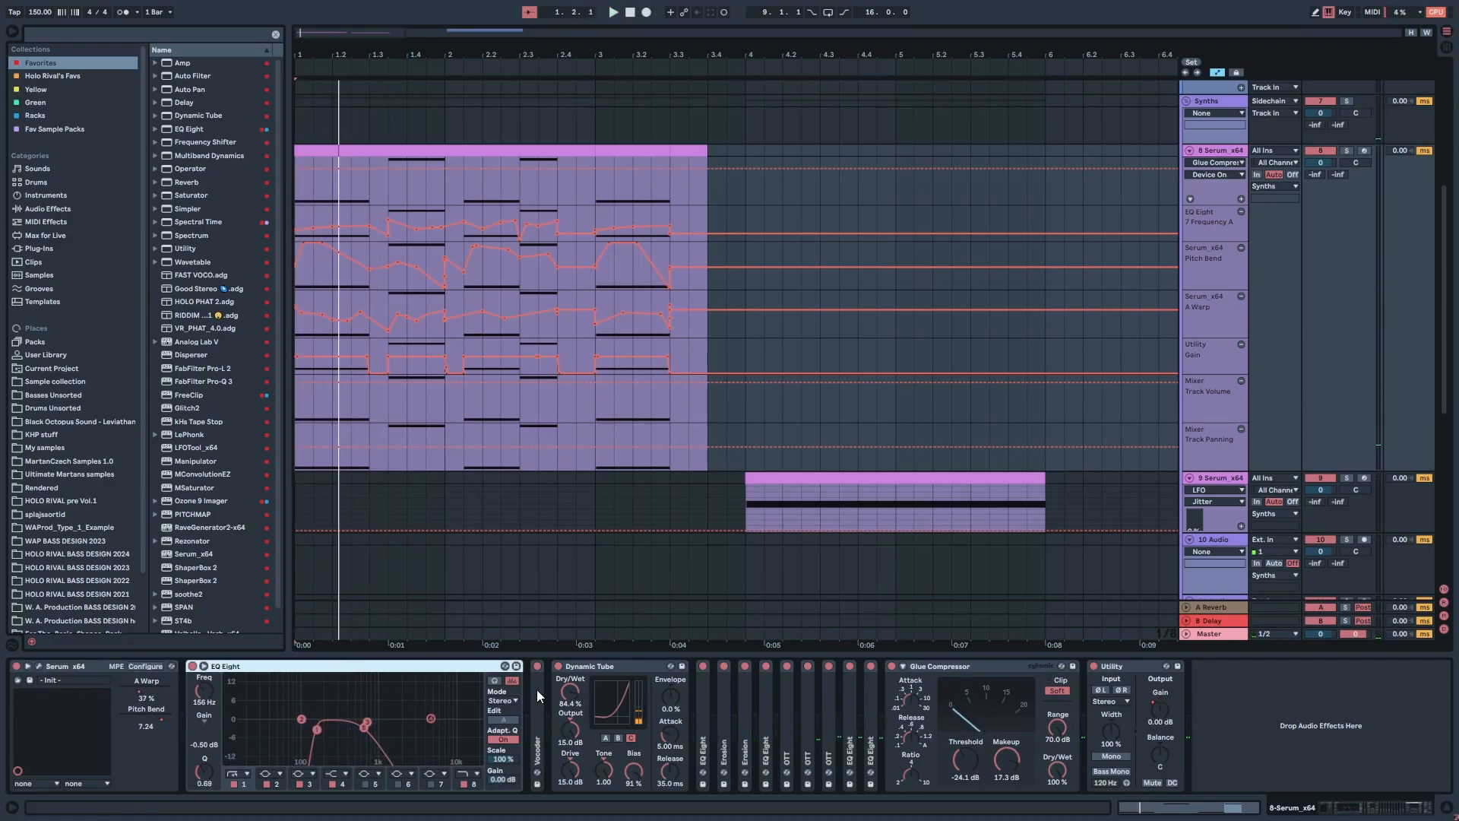
Step: Show the 9 Serum_x64 track's device chain and fold all of its effects and racks after Serum
{"action": "scroll", "coordinate": [547, 257], "scroll_direction": "down", "scroll_amount": 4}
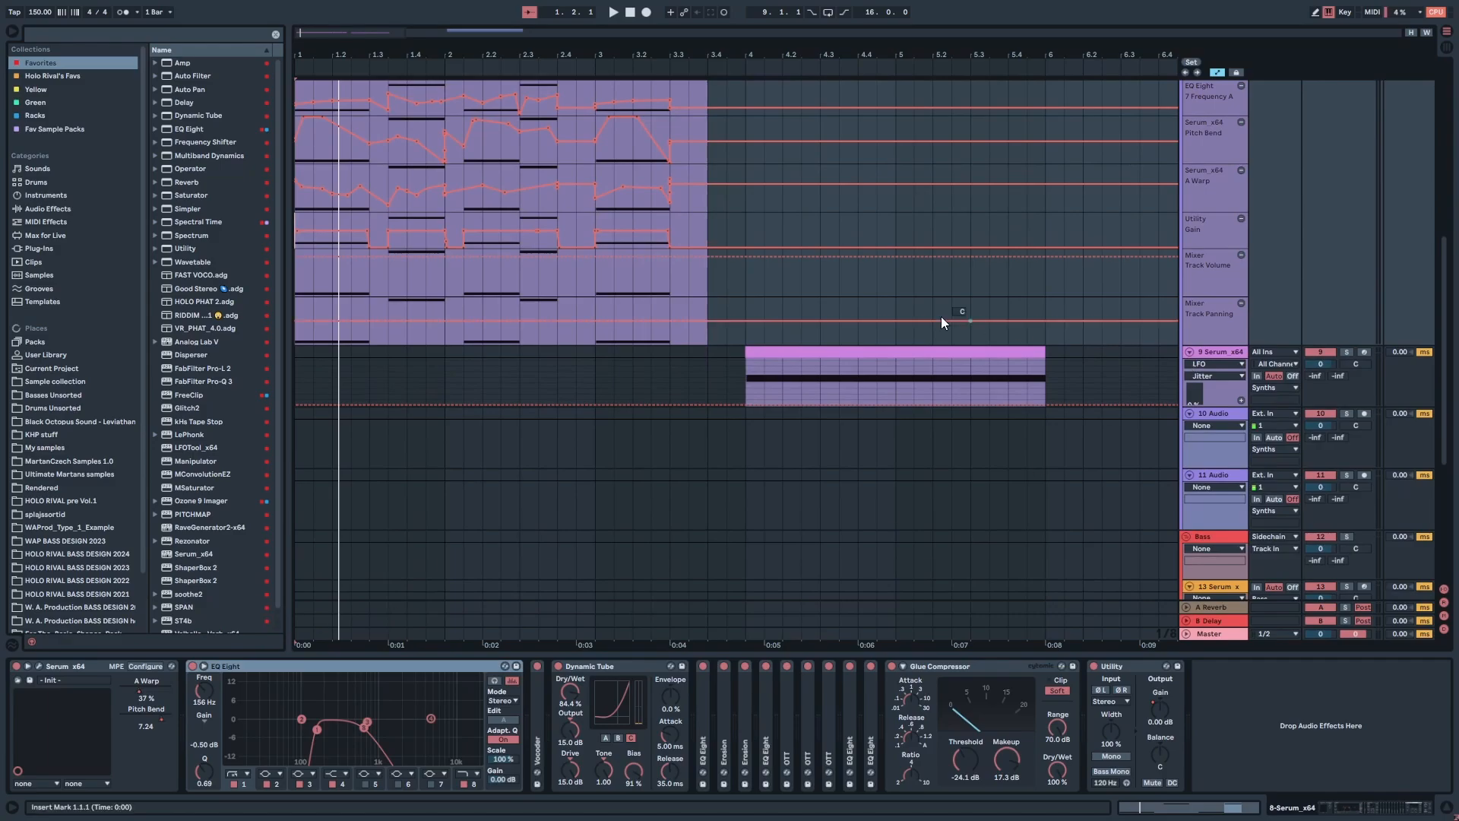
{"action": "left_click", "coordinate": [1211, 353]}
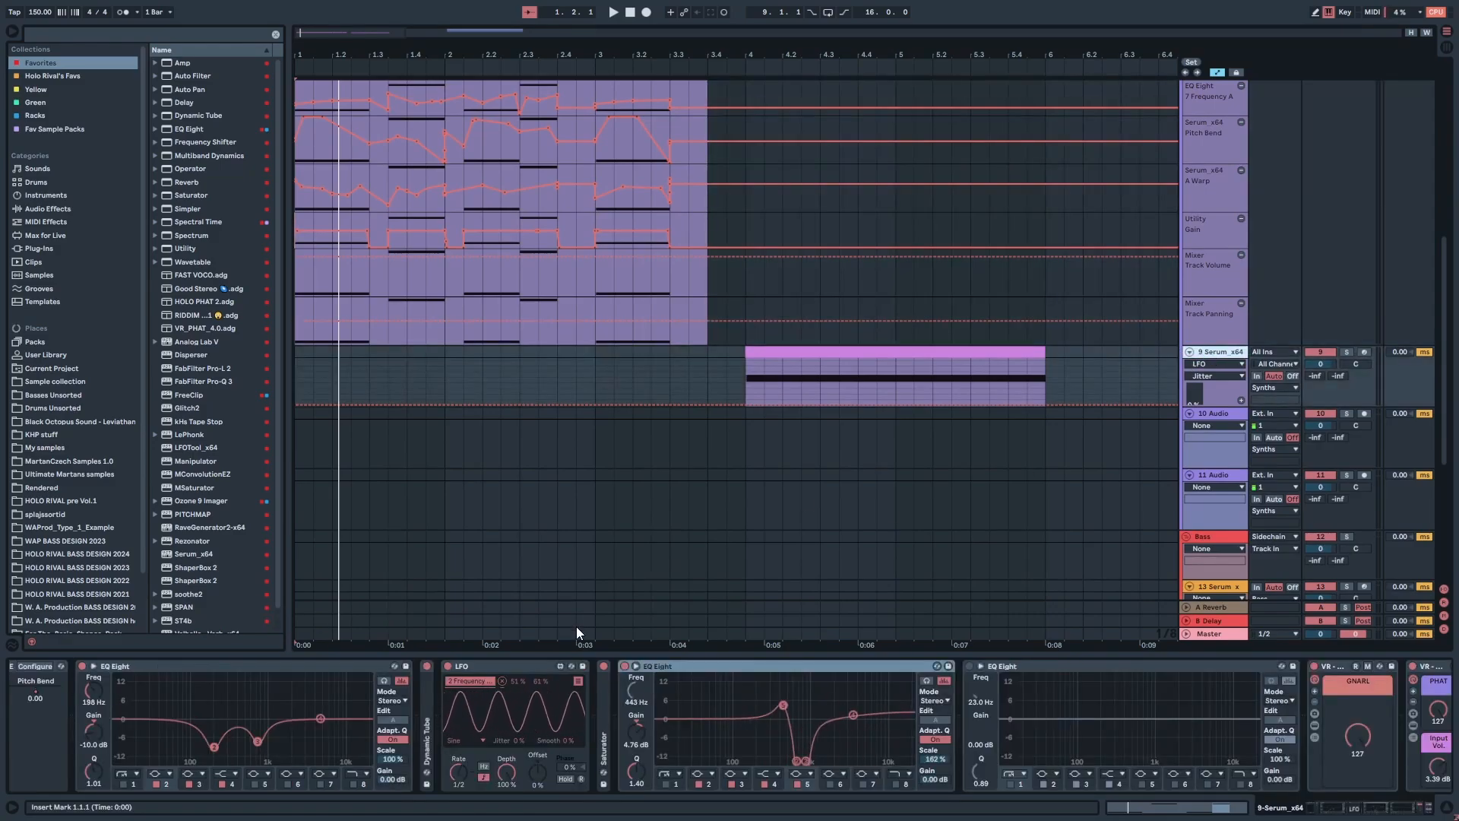
{"action": "left_click", "coordinate": [223, 667]}
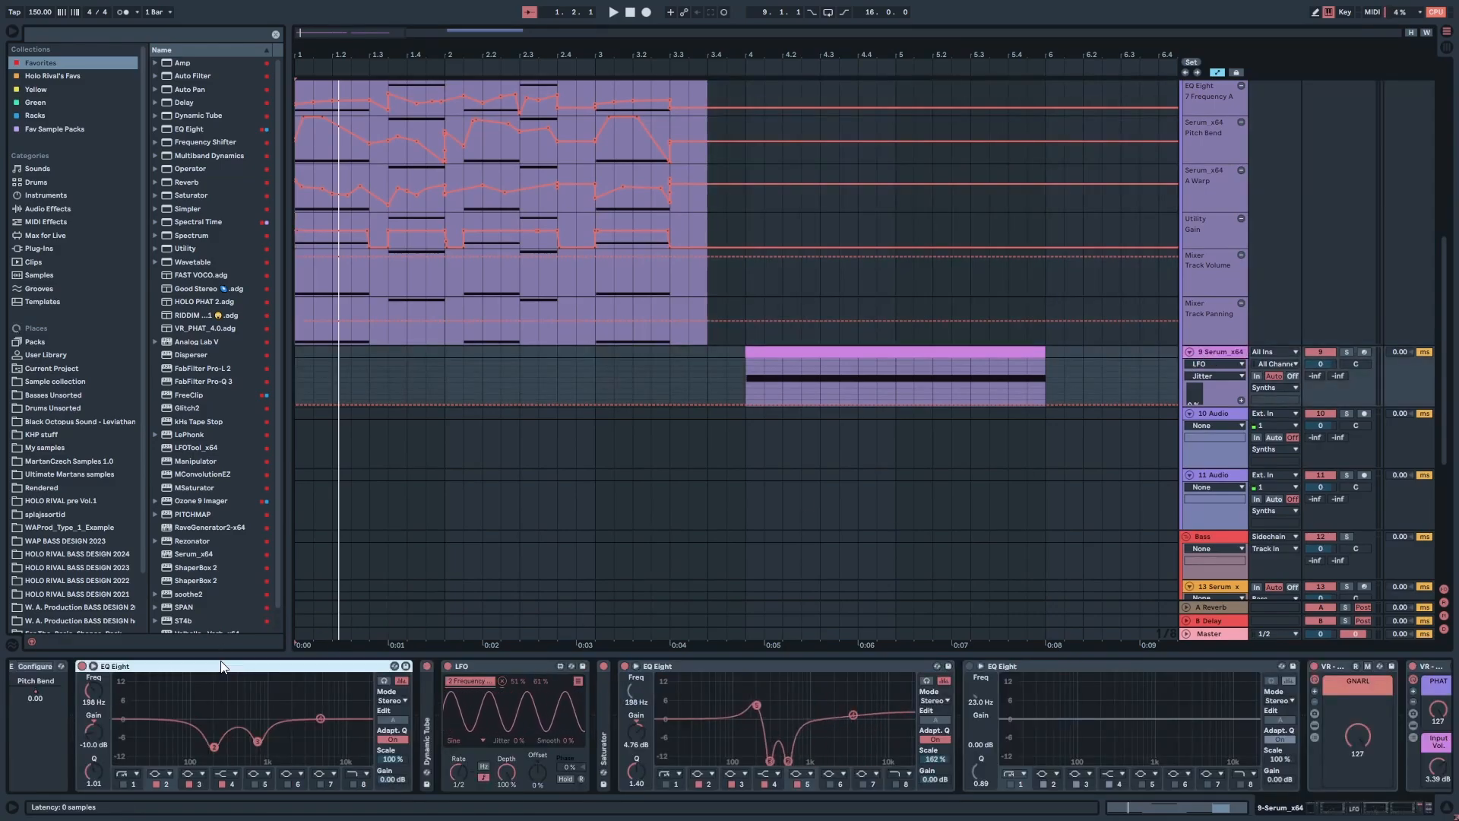
{"action": "double_click", "coordinate": [325, 666]}
{"action": "double_click", "coordinate": [281, 671]}
{"action": "double_click", "coordinate": [281, 671]}
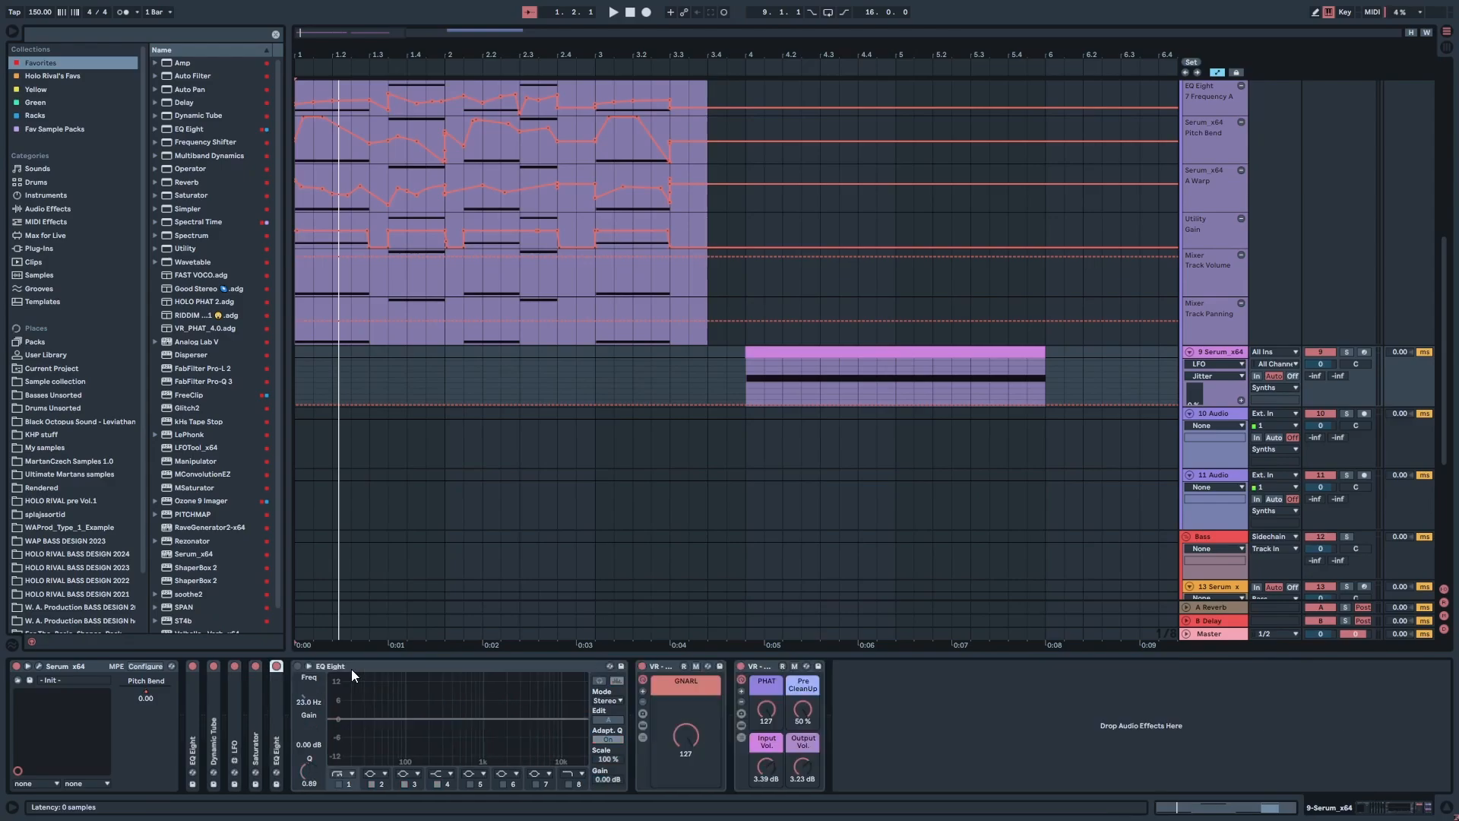
{"action": "double_click", "coordinate": [351, 669]}
{"action": "double_click", "coordinate": [351, 665]}
{"action": "double_click", "coordinate": [349, 663]}
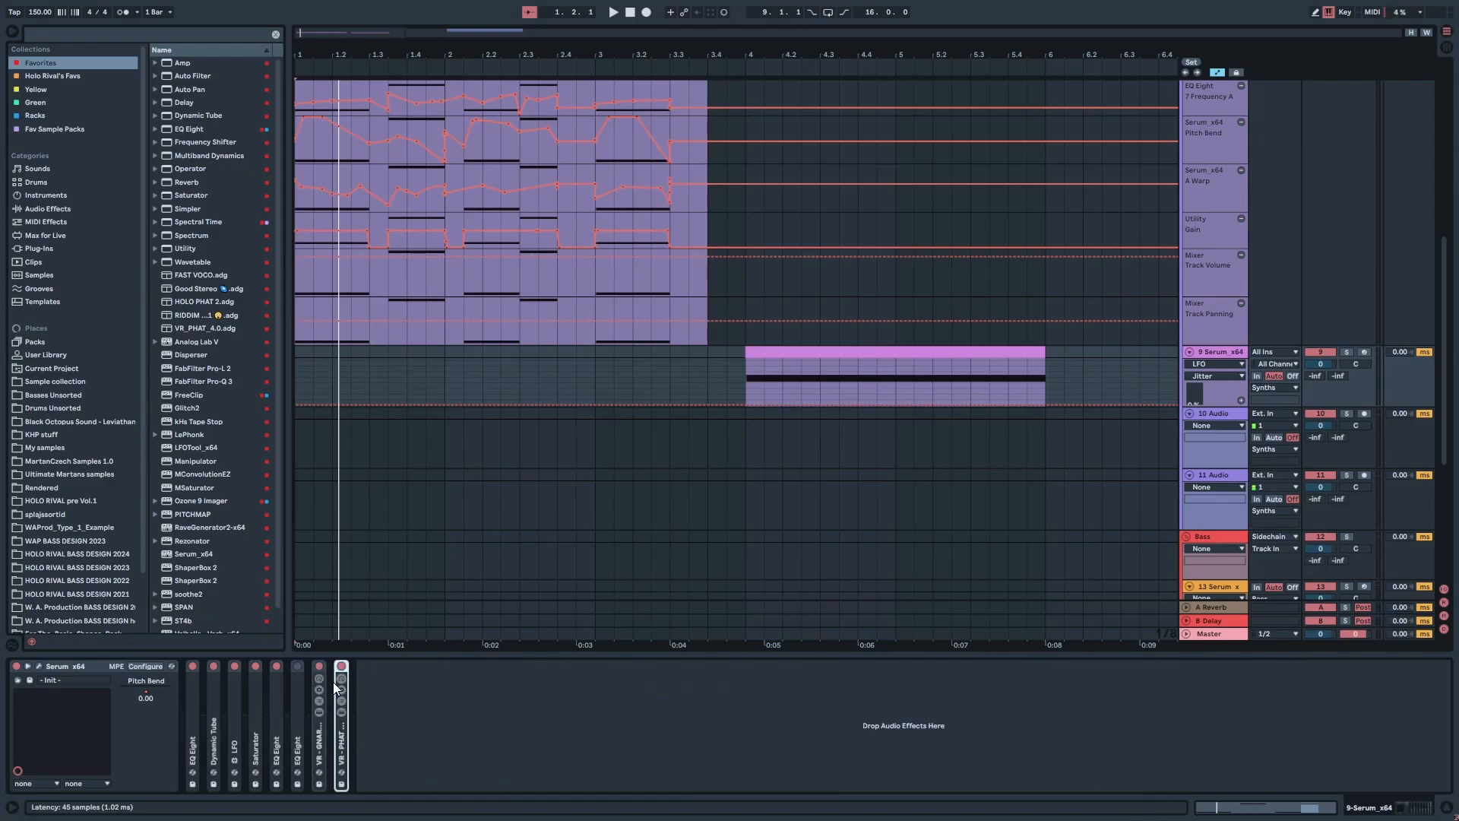
Step: Delete the disabled EQ Eight before the VR racks and switch off all remaining effects after Serum
{"action": "left_click", "coordinate": [298, 709]}
{"action": "key", "text": "Delete"}
{"action": "left_click", "coordinate": [317, 723]}
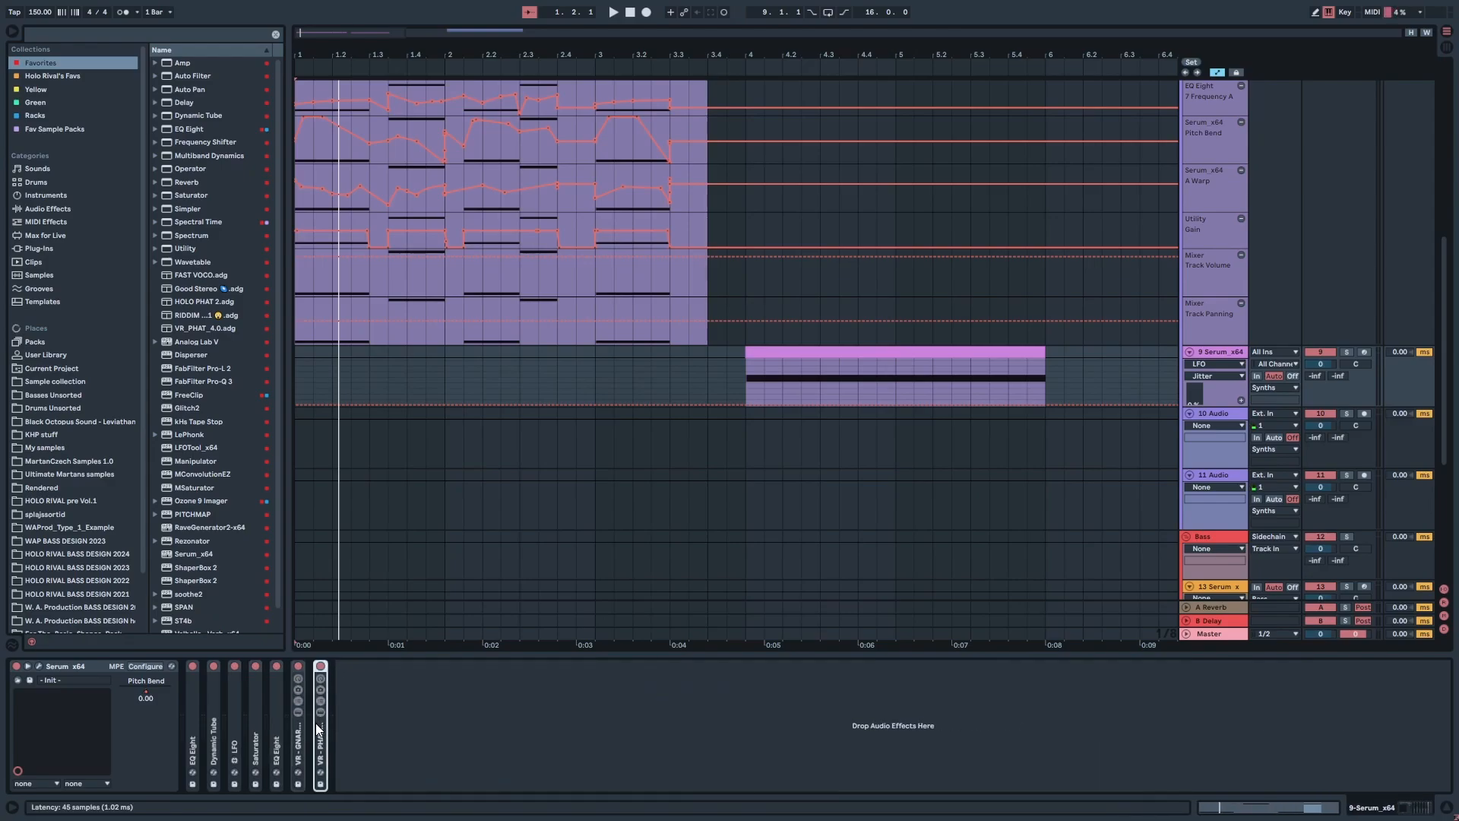
{"action": "left_click", "coordinate": [190, 696], "text": "shift"}
{"action": "left_click", "coordinate": [192, 666]}
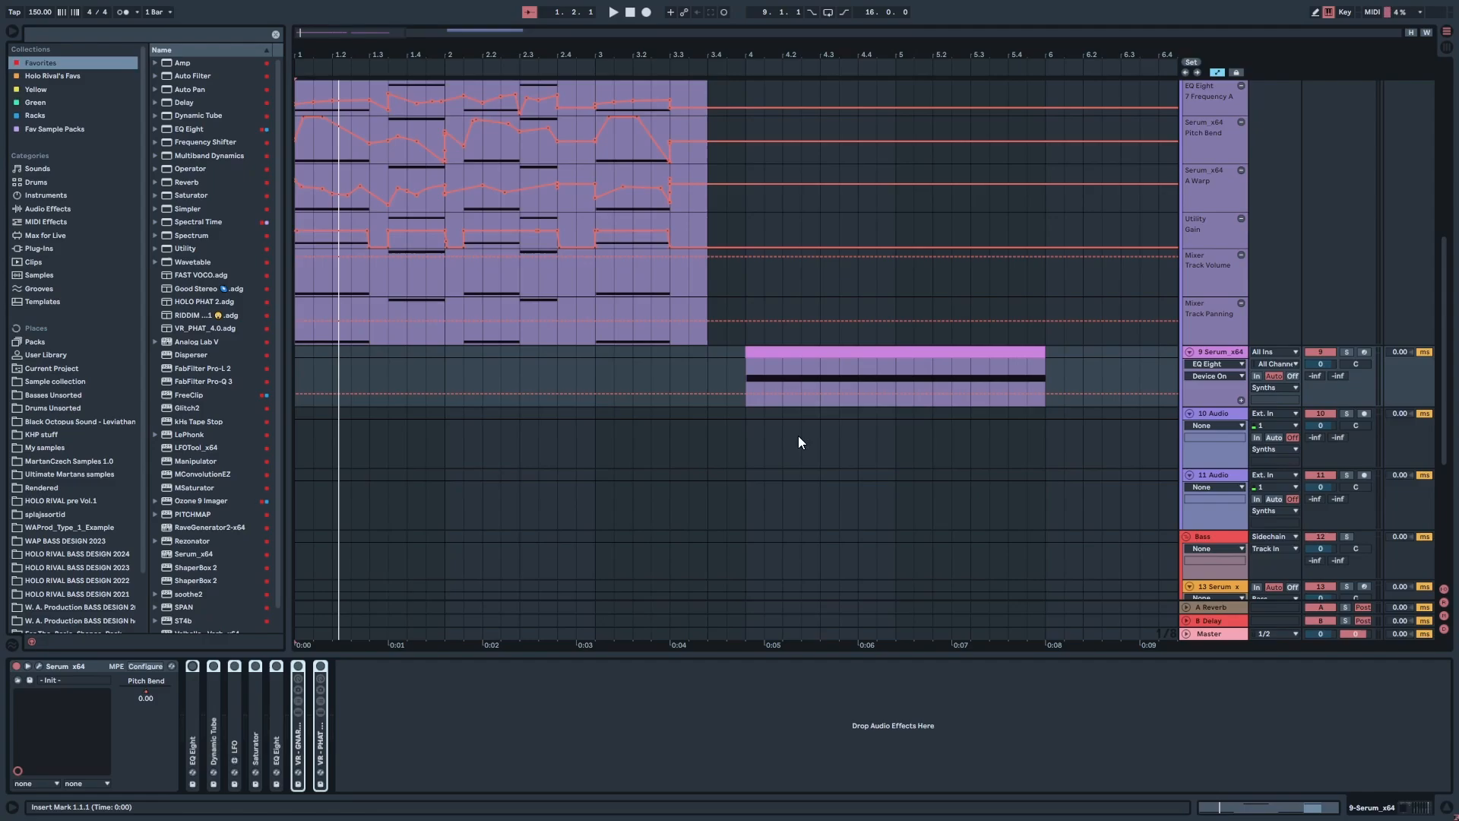
Step: Select the 9 Serum_x64 track's clip at bar 4 and open its Serum window centred over the arrangement
{"action": "left_click", "coordinate": [850, 352]}
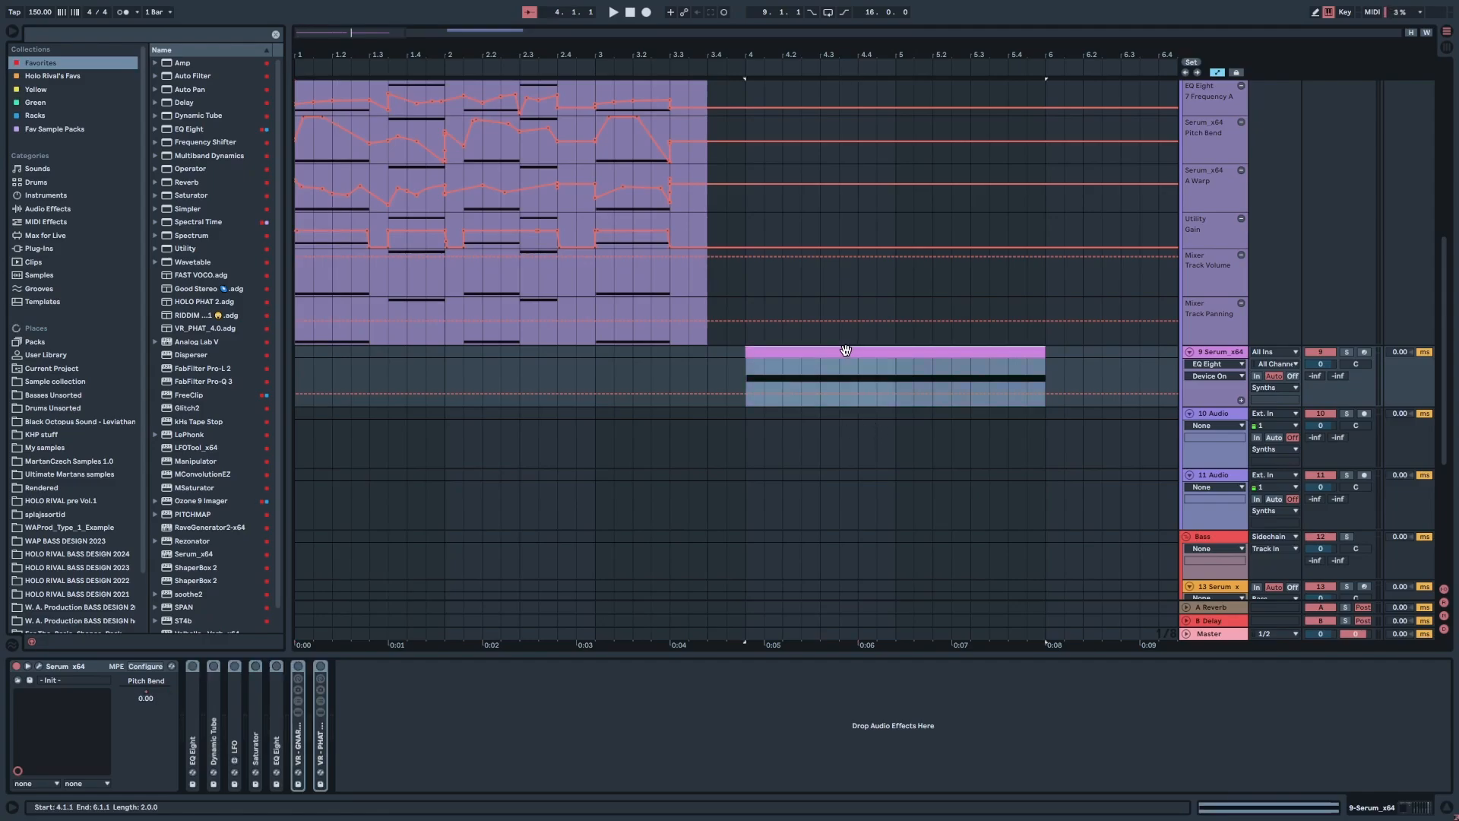
{"action": "left_click", "coordinate": [39, 666]}
{"action": "left_click_drag", "start_coordinate": [451, 108], "coordinate": [476, 299]}
{"action": "left_click", "coordinate": [731, 289]}
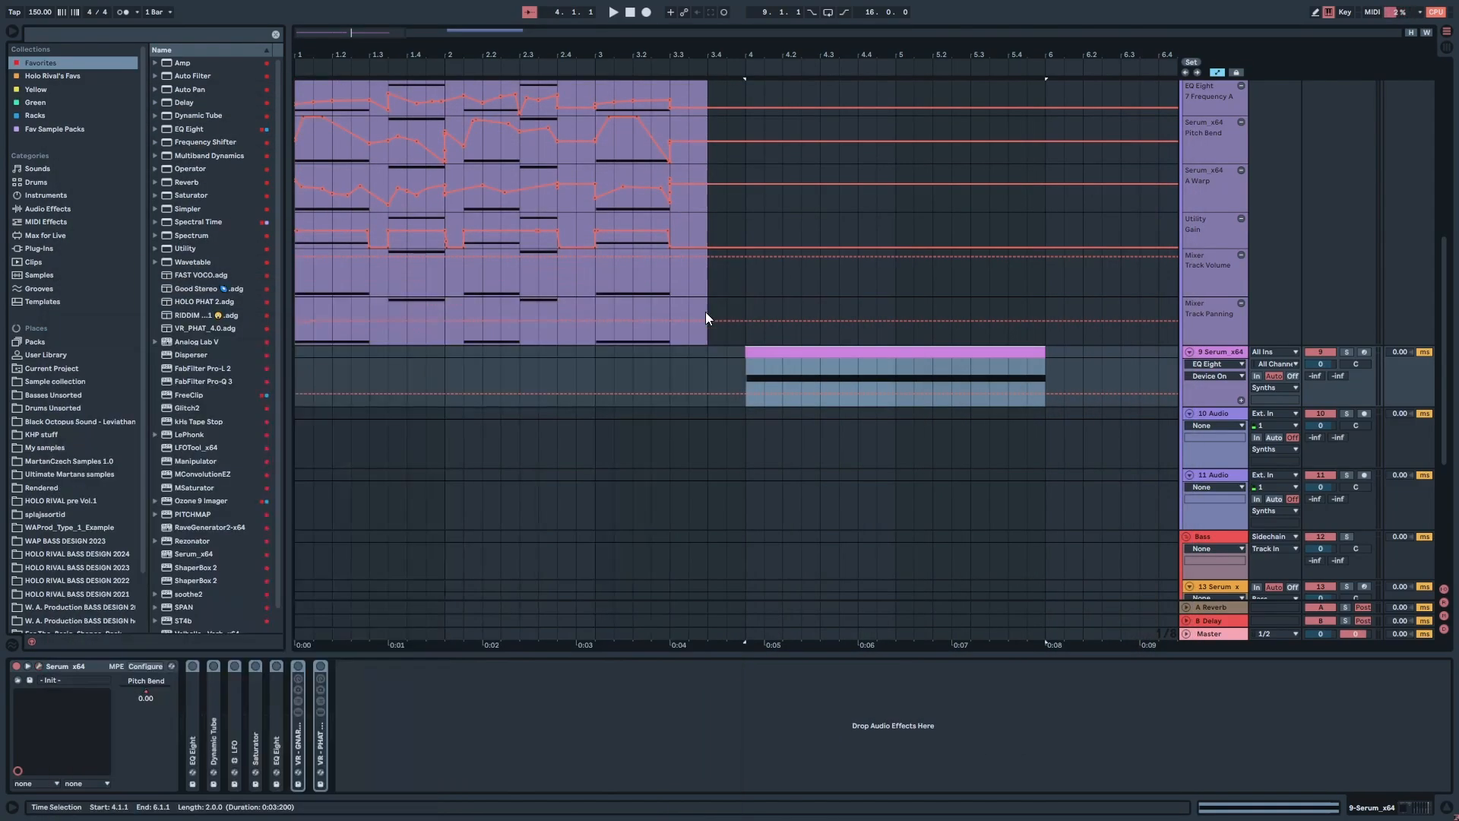
{"action": "left_click", "coordinate": [39, 665]}
{"action": "left_click_drag", "start_coordinate": [546, 226], "coordinate": [925, 136]}
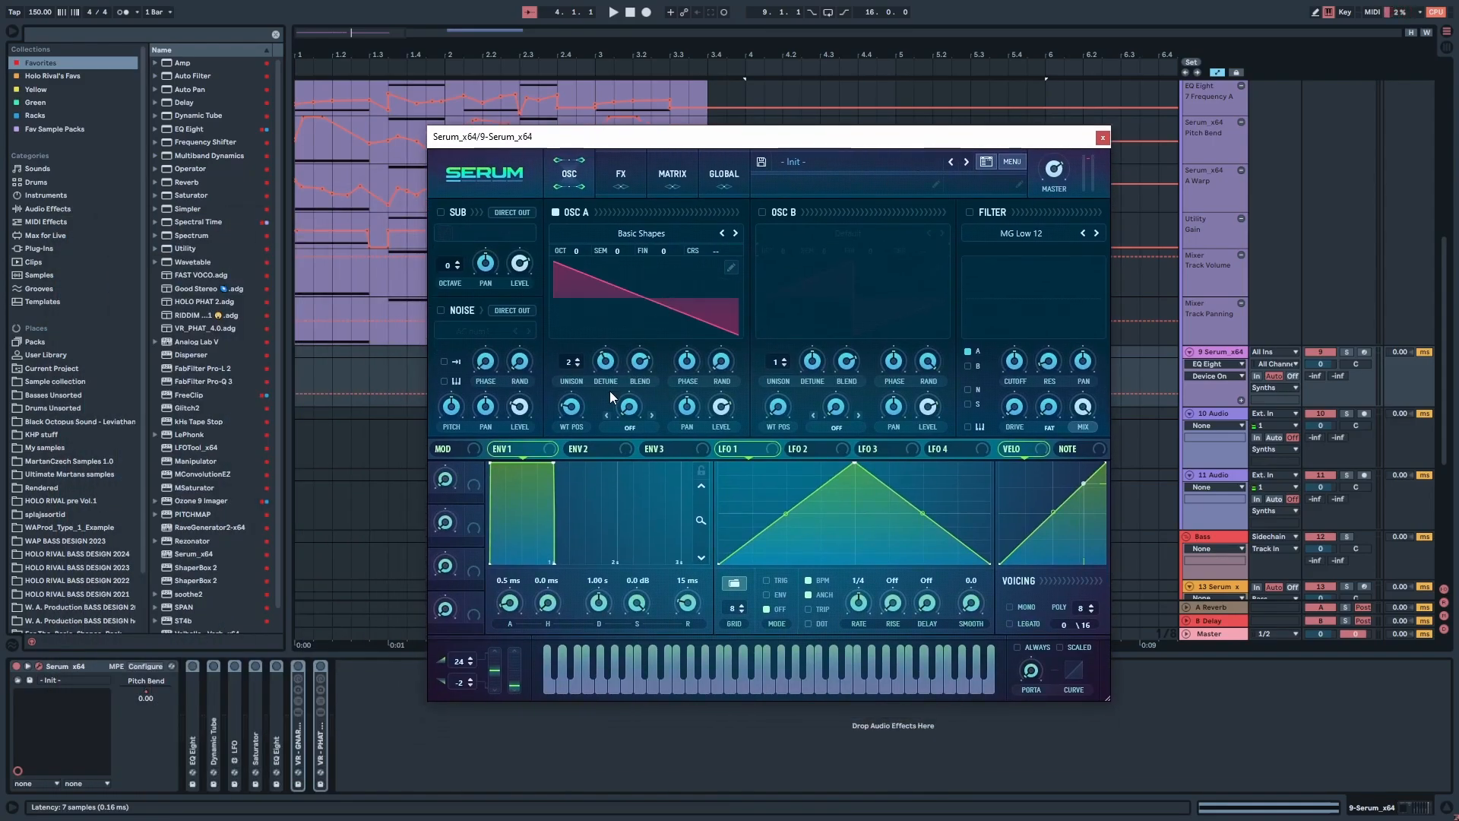
Step: Examine oscillator A's unison voices and Serum's global unison settings, and play the selected clip
{"action": "left_click_drag", "start_coordinate": [573, 363], "coordinate": [574, 380]}
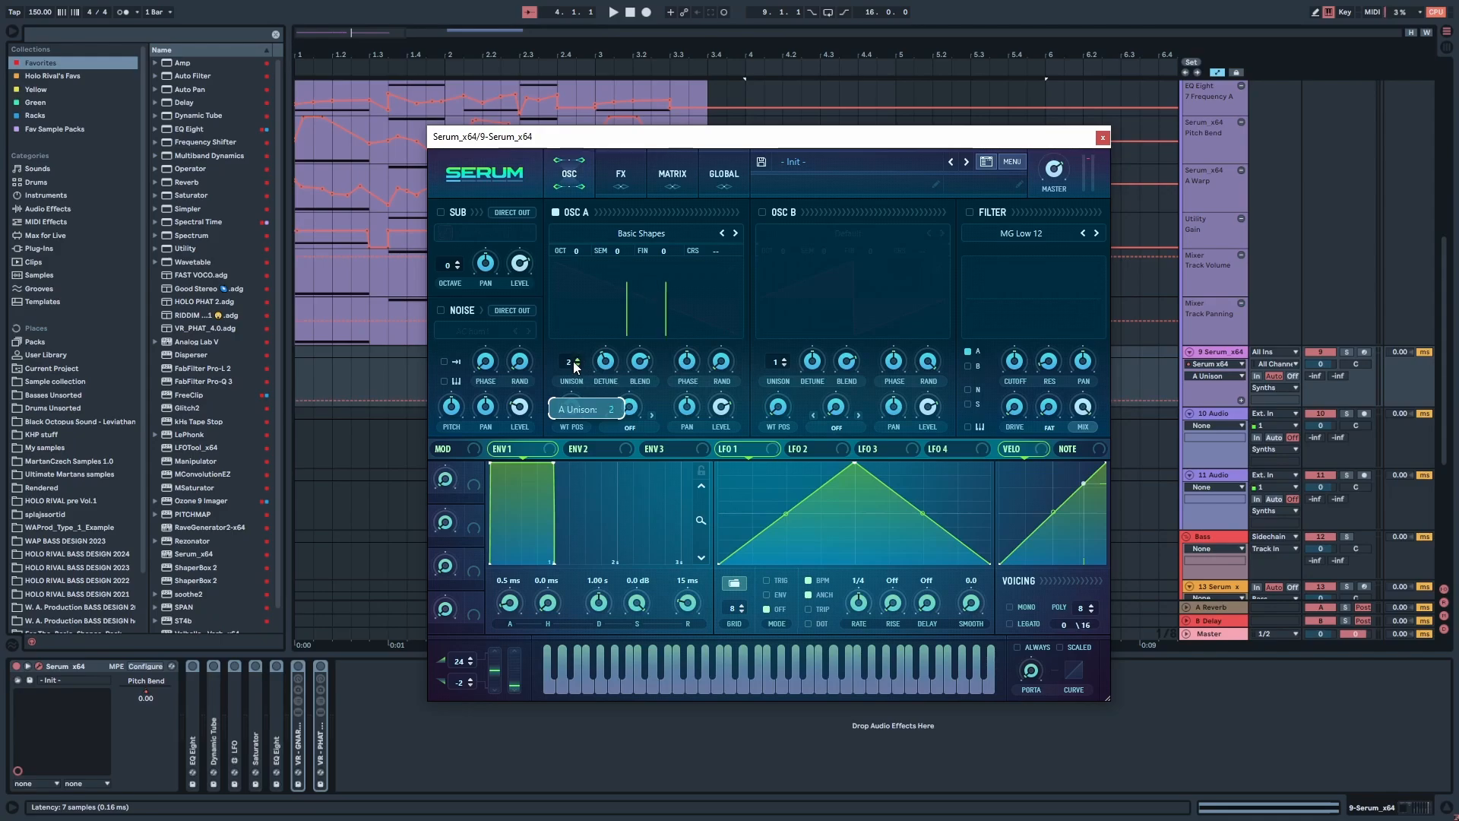
{"action": "left_click", "coordinate": [714, 181]}
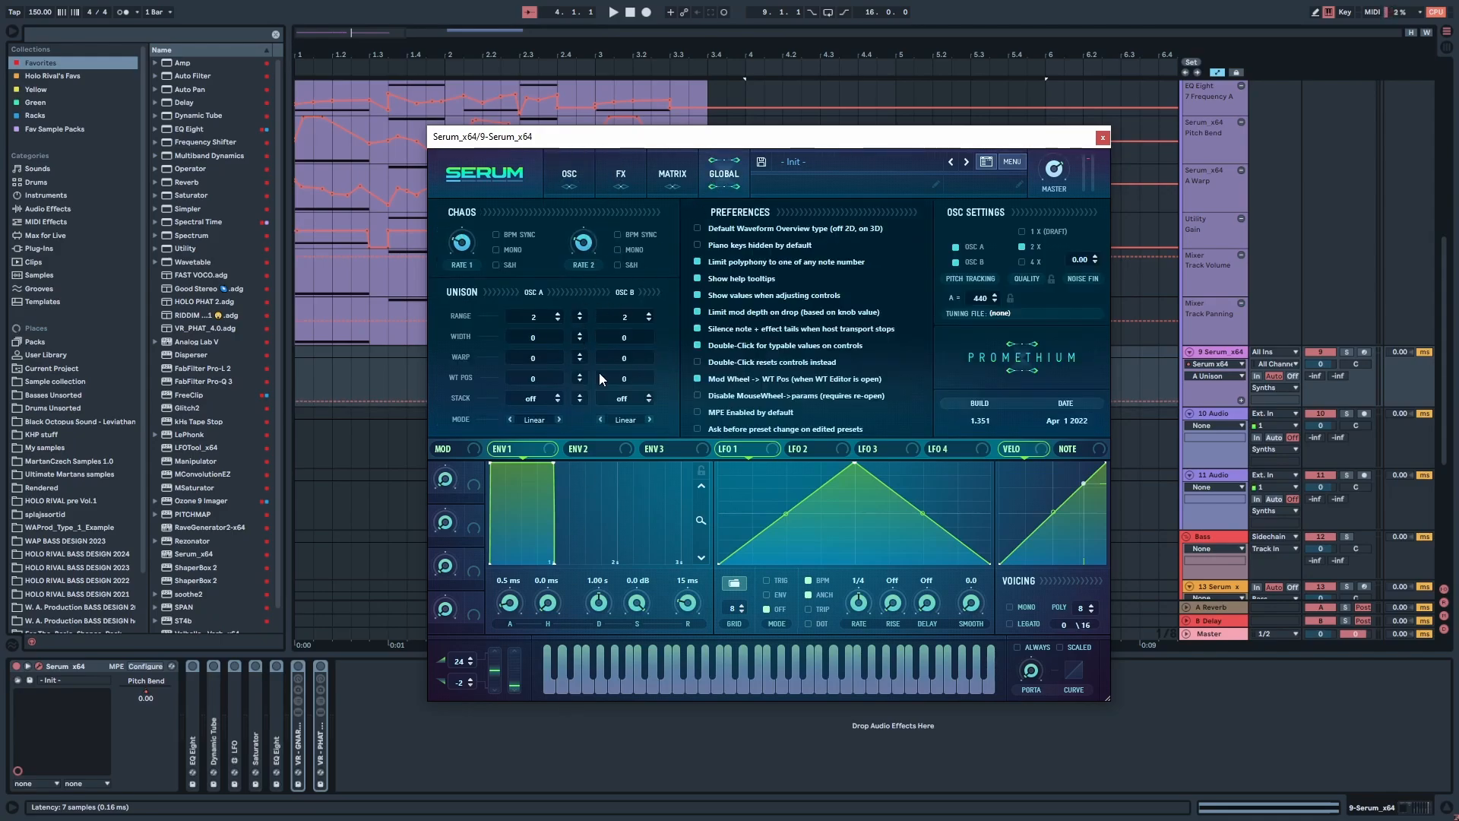
{"action": "left_click", "coordinate": [577, 184]}
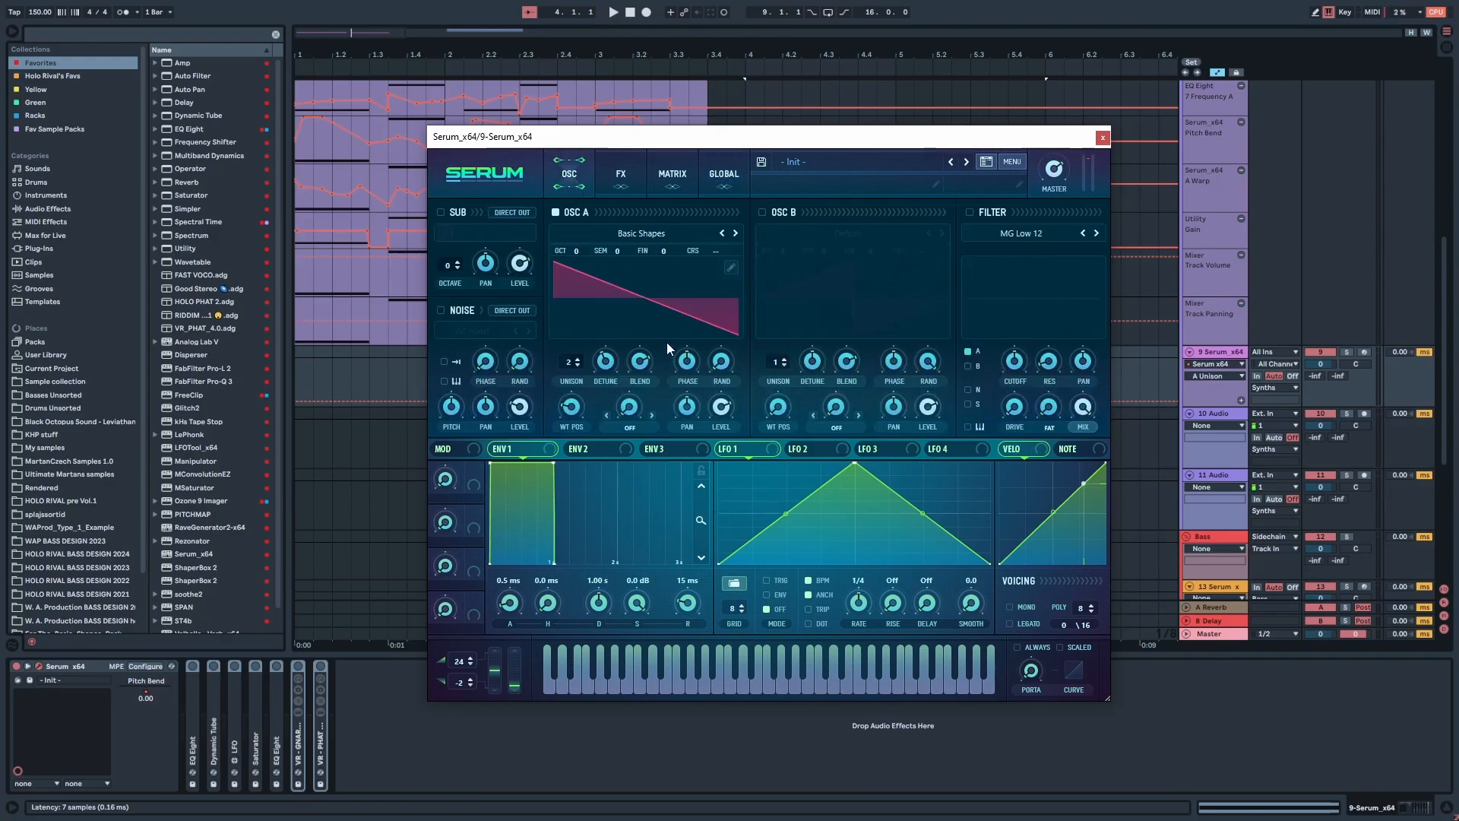
{"action": "key", "text": "space"}
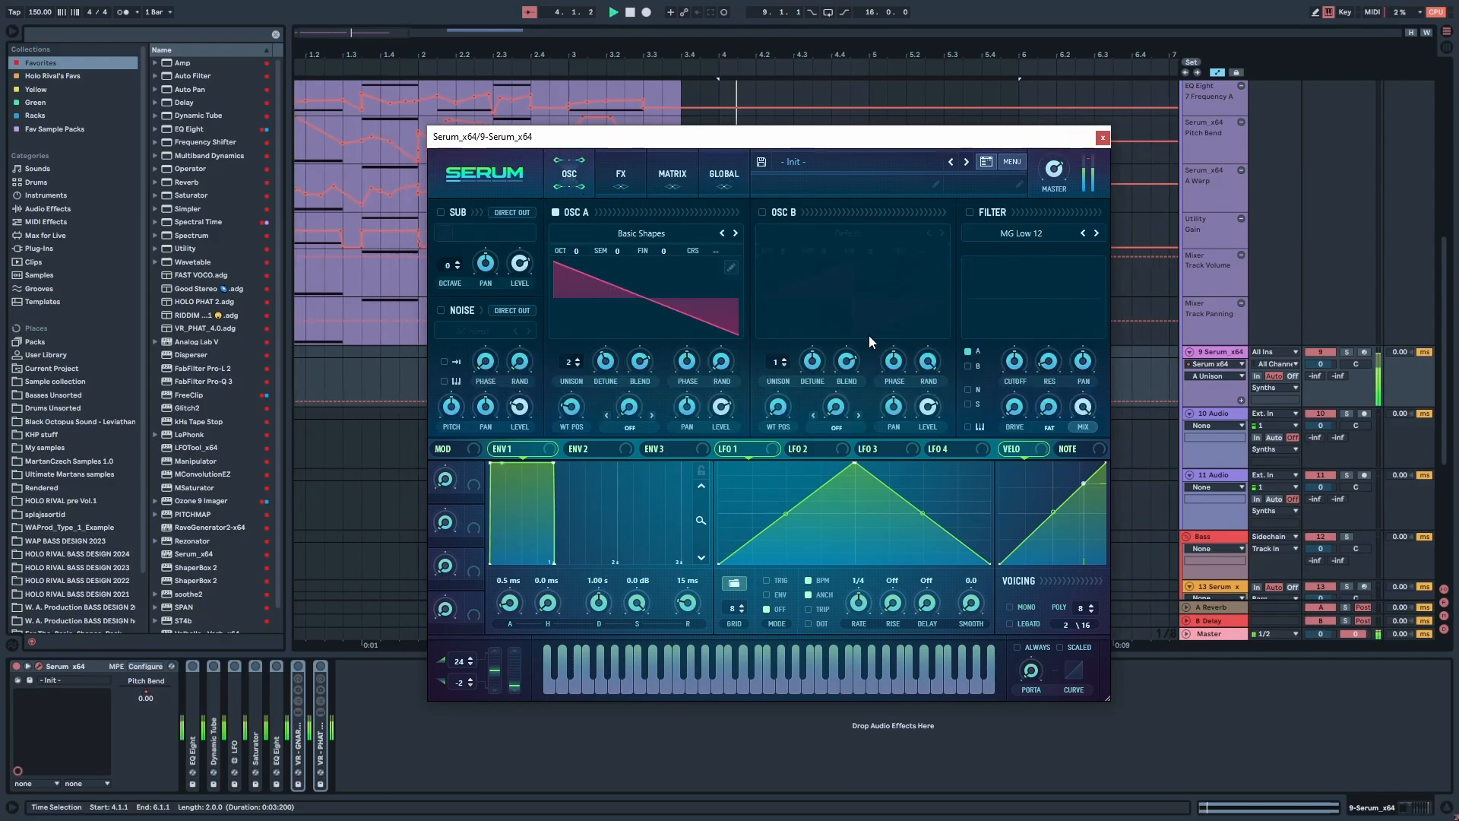
Step: Move the Compressor directly below Hyper/Dimension in Serum's effects order, switch off Distortion, Hyper/Dimension and Compressor, and close Serum
{"action": "left_click", "coordinate": [635, 175]}
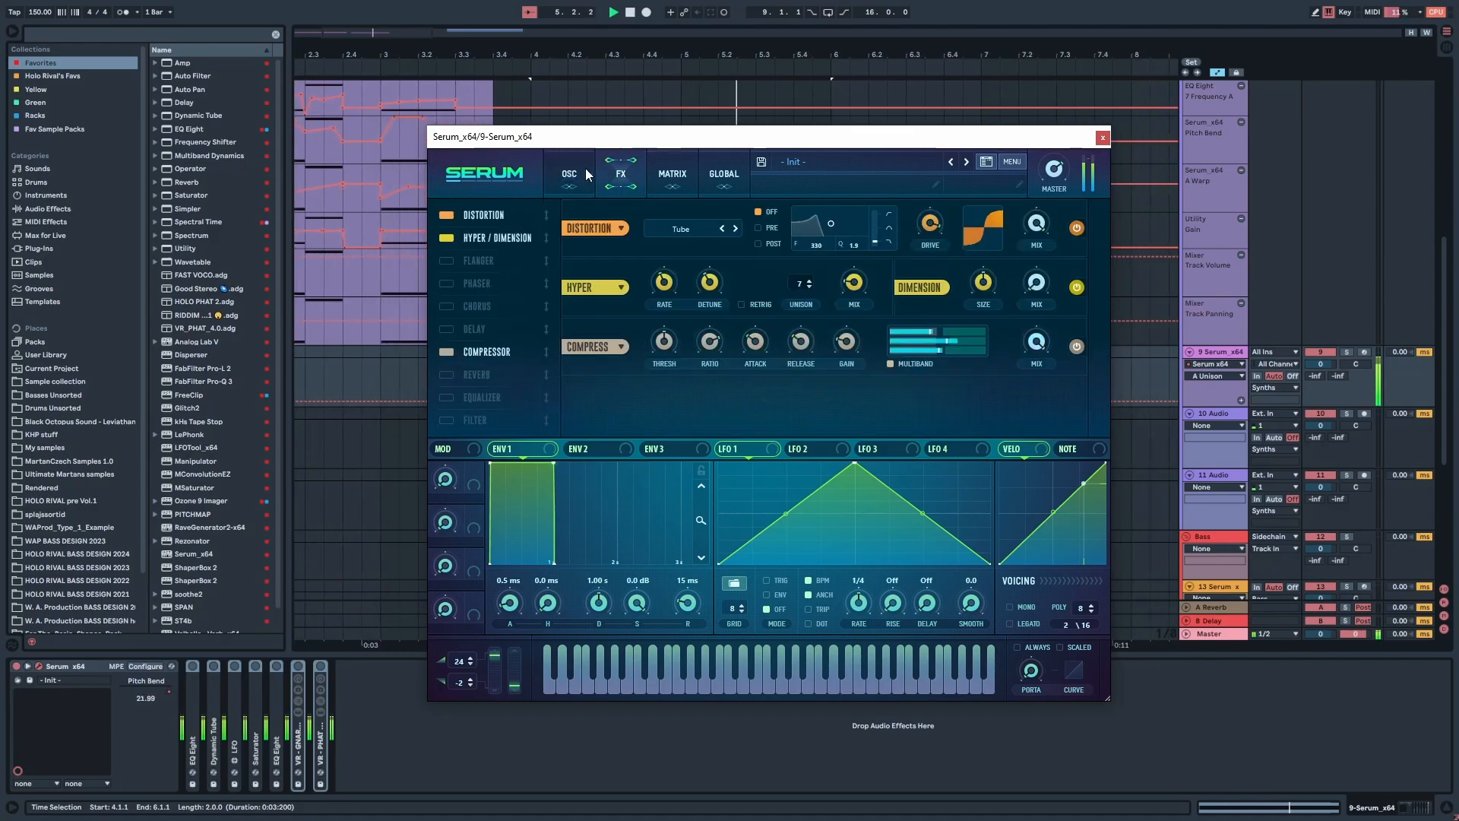
{"action": "left_click", "coordinate": [585, 168]}
{"action": "left_click", "coordinate": [620, 177]}
{"action": "left_click_drag", "start_coordinate": [490, 354], "coordinate": [476, 269]}
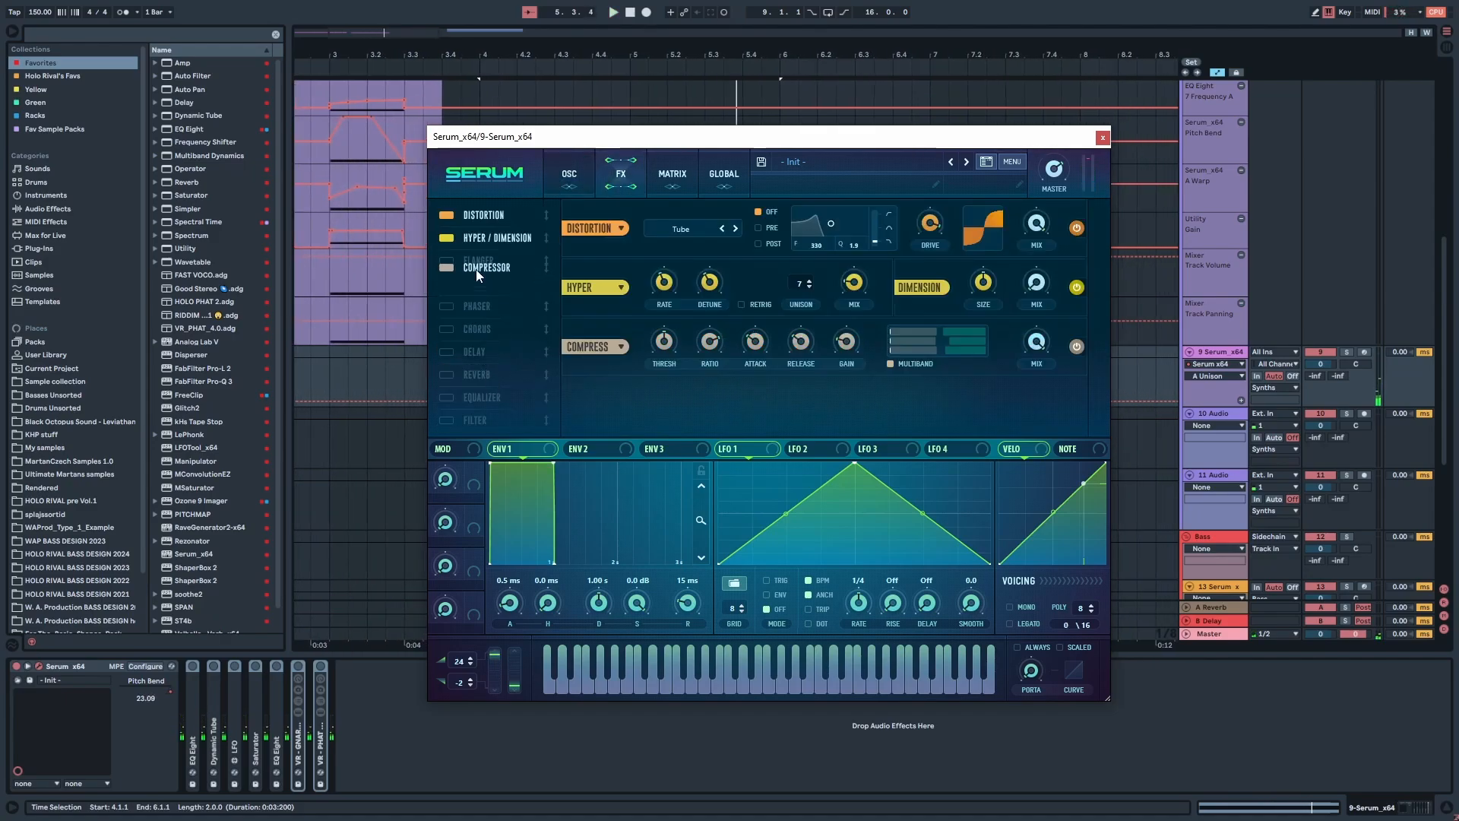
{"action": "left_click", "coordinate": [446, 260]}
{"action": "left_click", "coordinate": [446, 237]}
{"action": "left_click", "coordinate": [446, 214]}
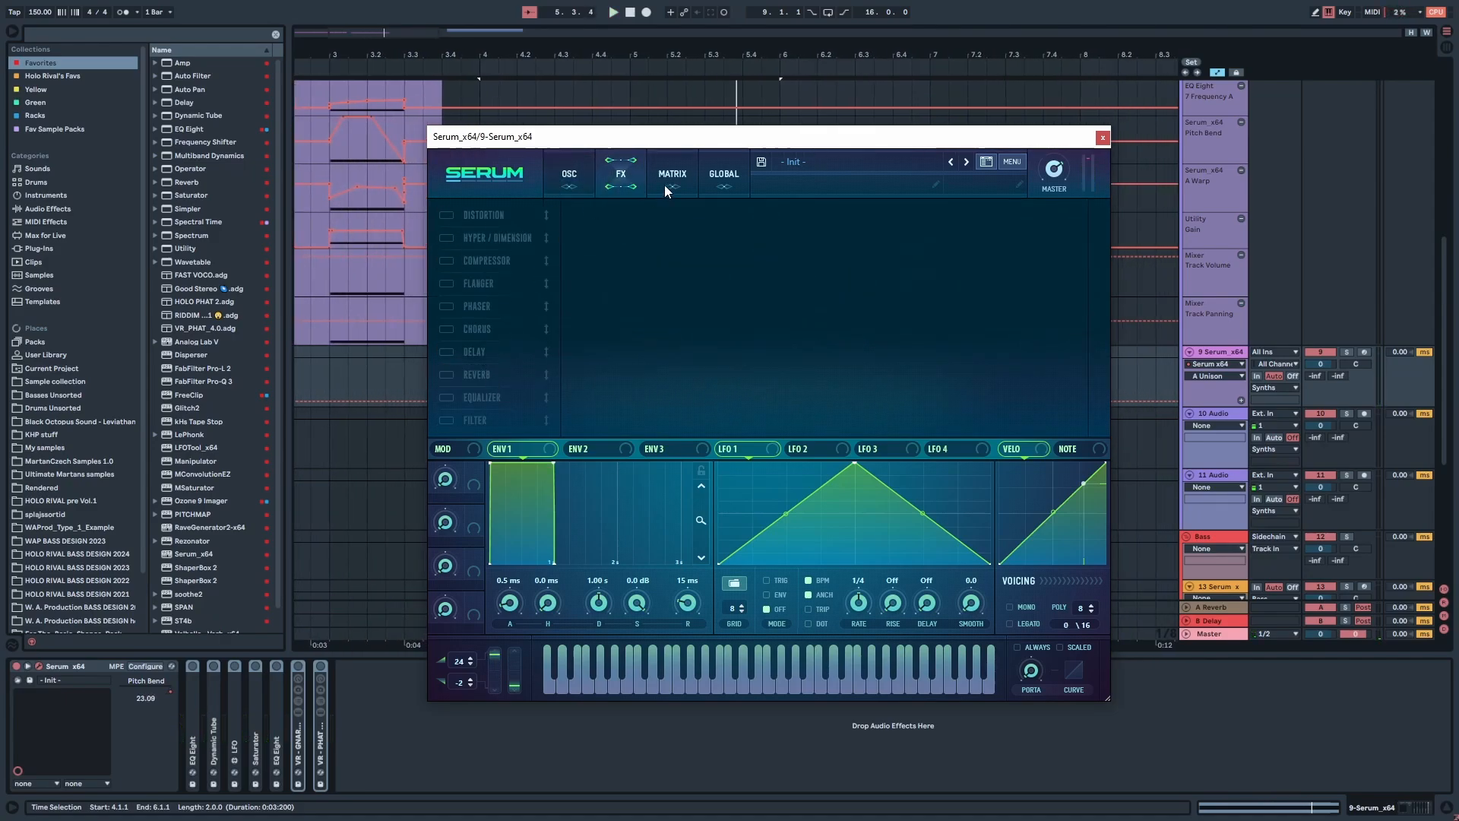
{"action": "left_click", "coordinate": [593, 176]}
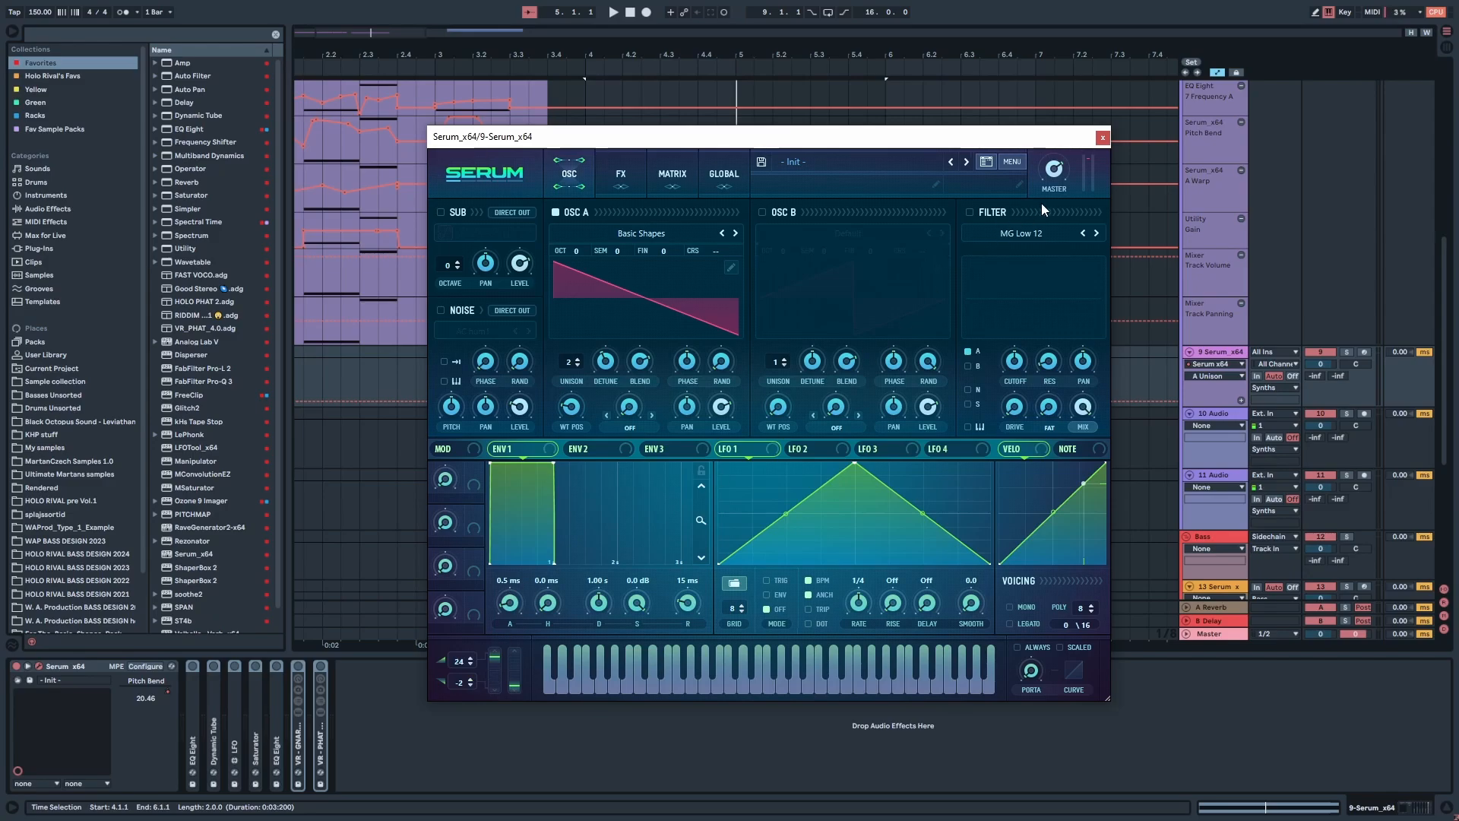
{"action": "left_click", "coordinate": [1102, 137]}
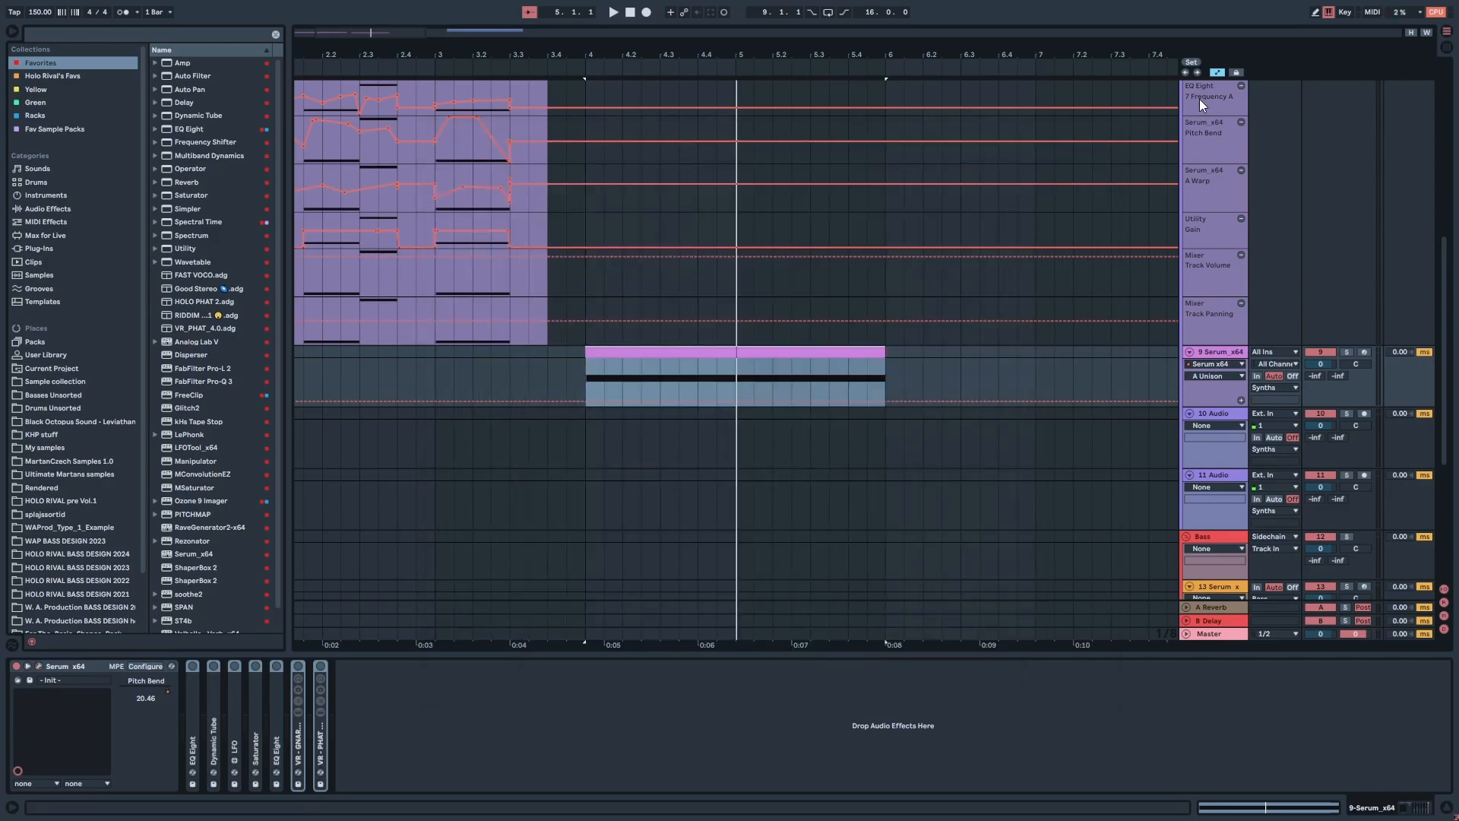
Step: Reopen Serum, check its upward pitch bend range, and audition the clip without the internal effects
{"action": "left_click", "coordinate": [38, 666]}
{"action": "key", "text": "space"}
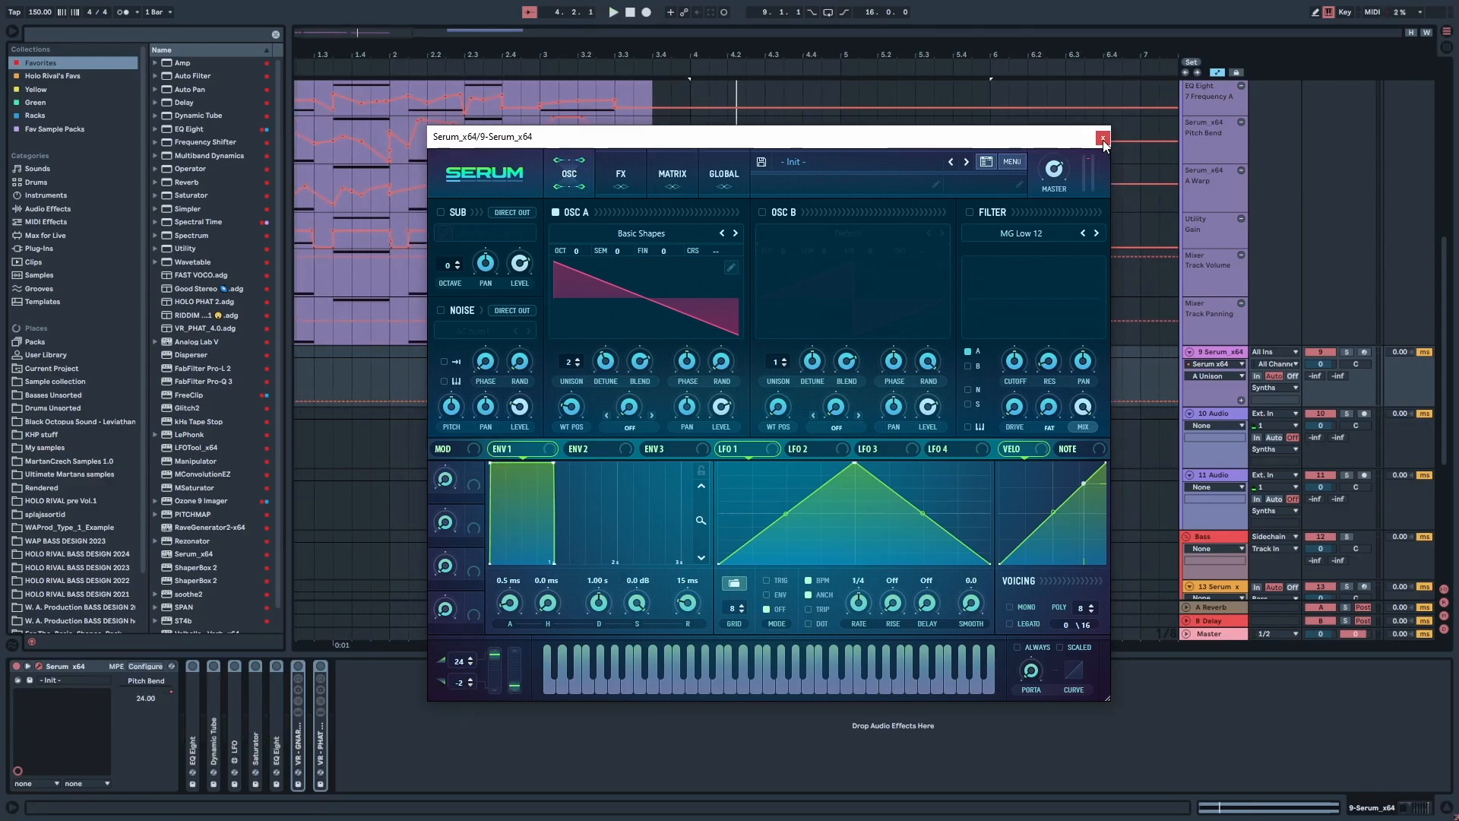
{"action": "key", "text": "space"}
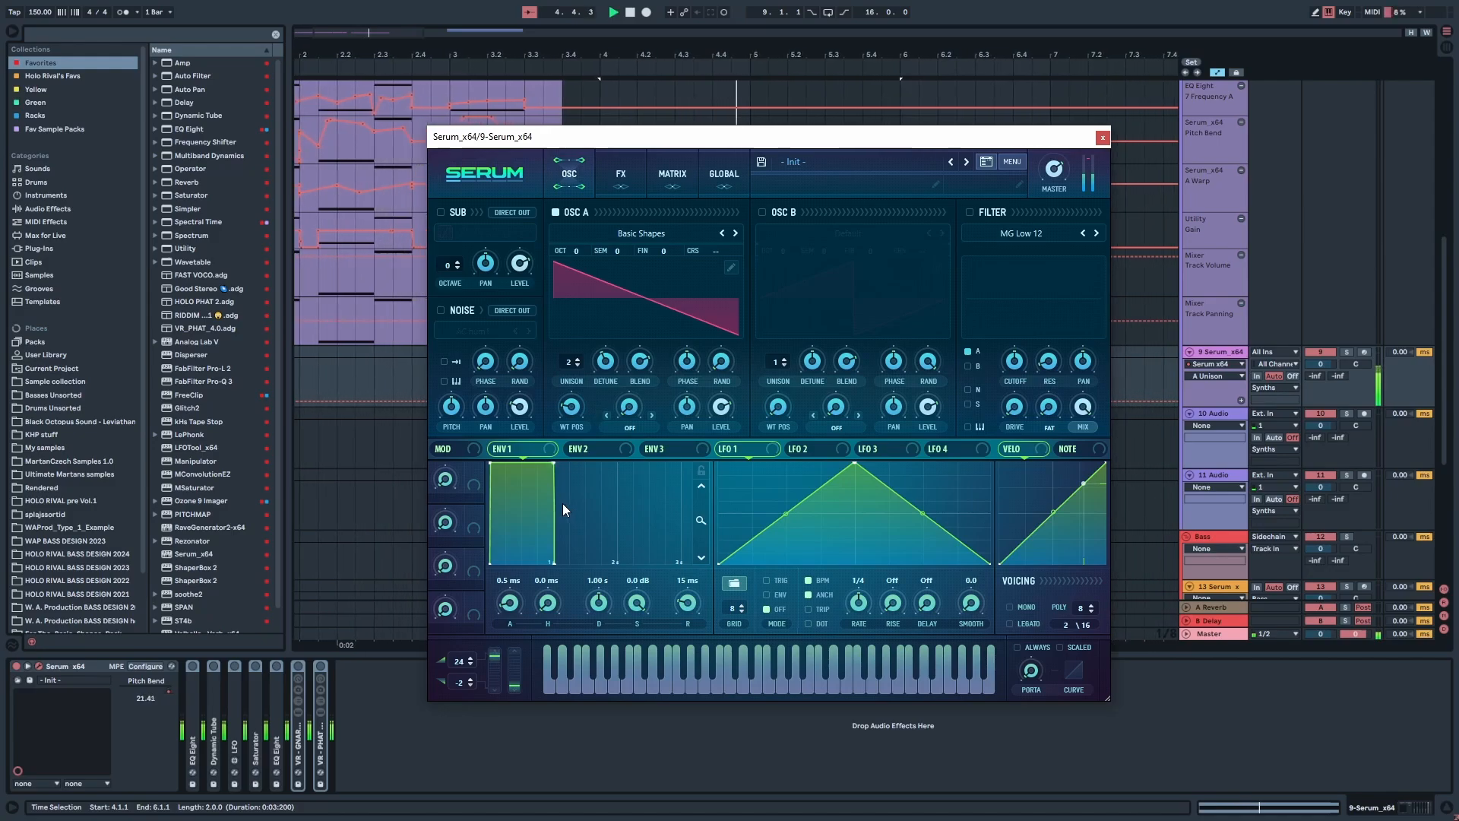
{"action": "left_click", "coordinate": [459, 661]}
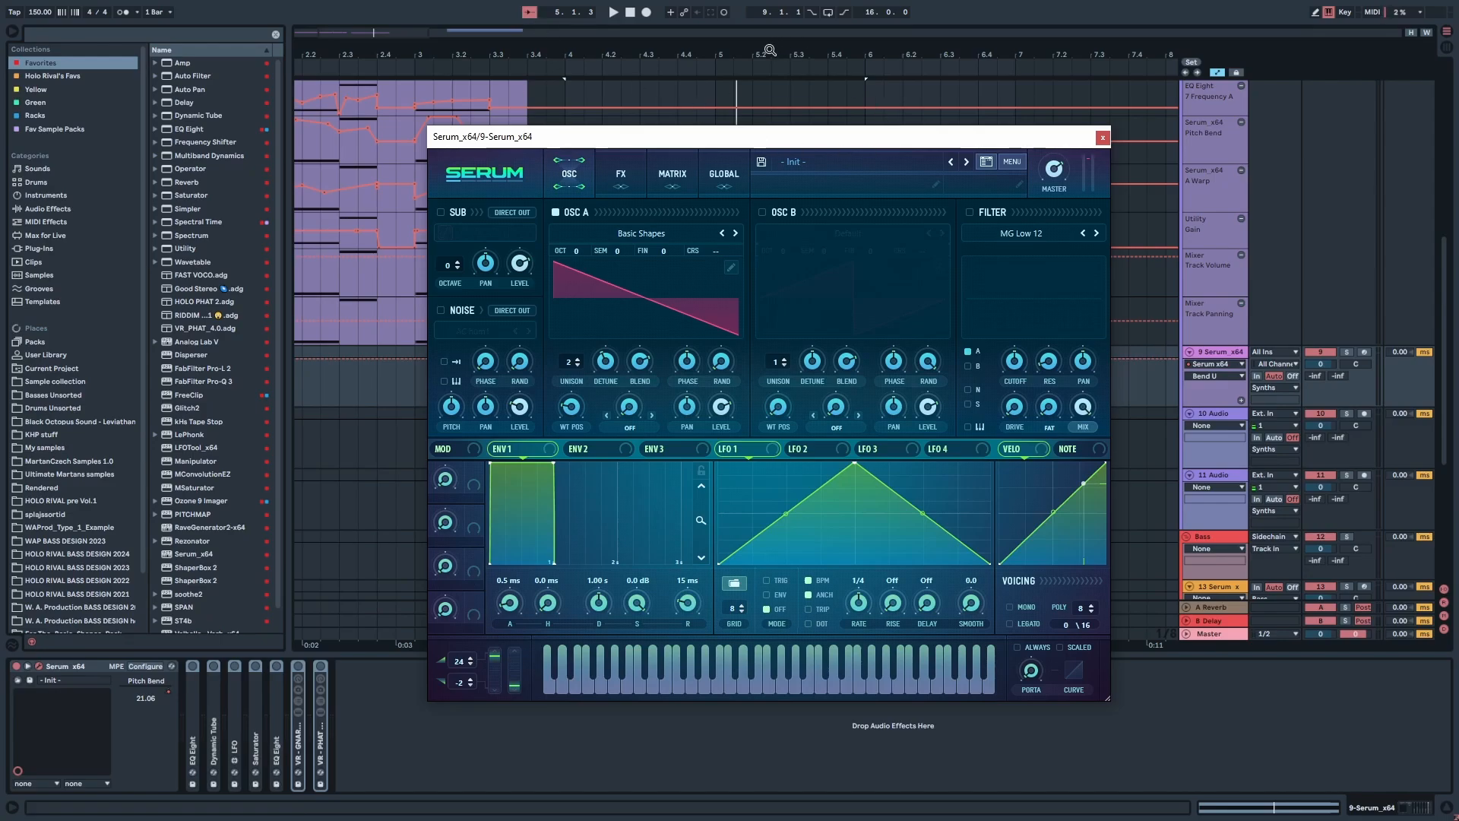
{"action": "key", "text": "space"}
{"action": "key", "text": "space"}
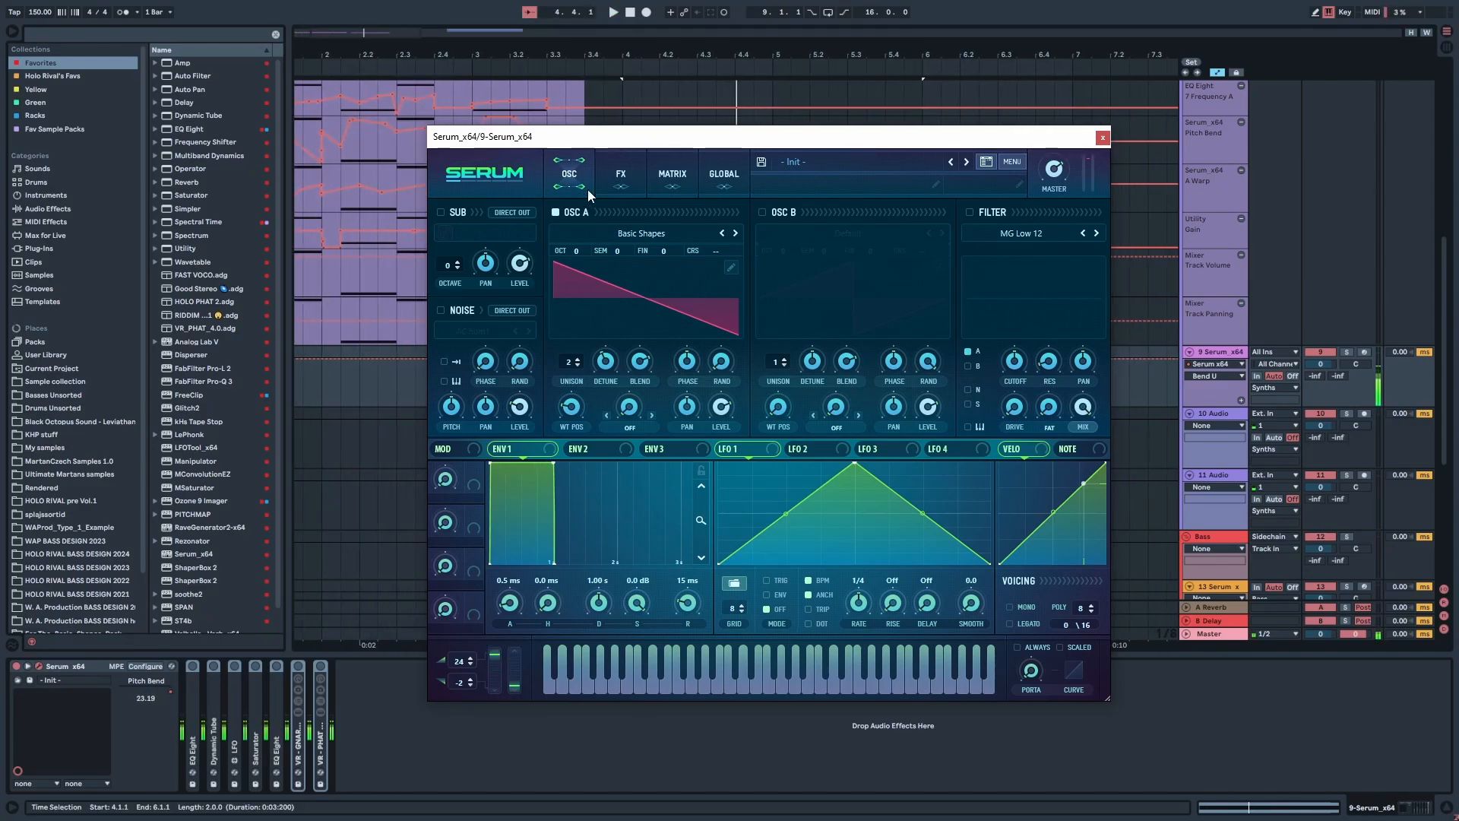
Step: Look over Serum's effects and oscillator pages and play the dry clip again
{"action": "left_click", "coordinate": [606, 180]}
{"action": "left_click", "coordinate": [568, 178]}
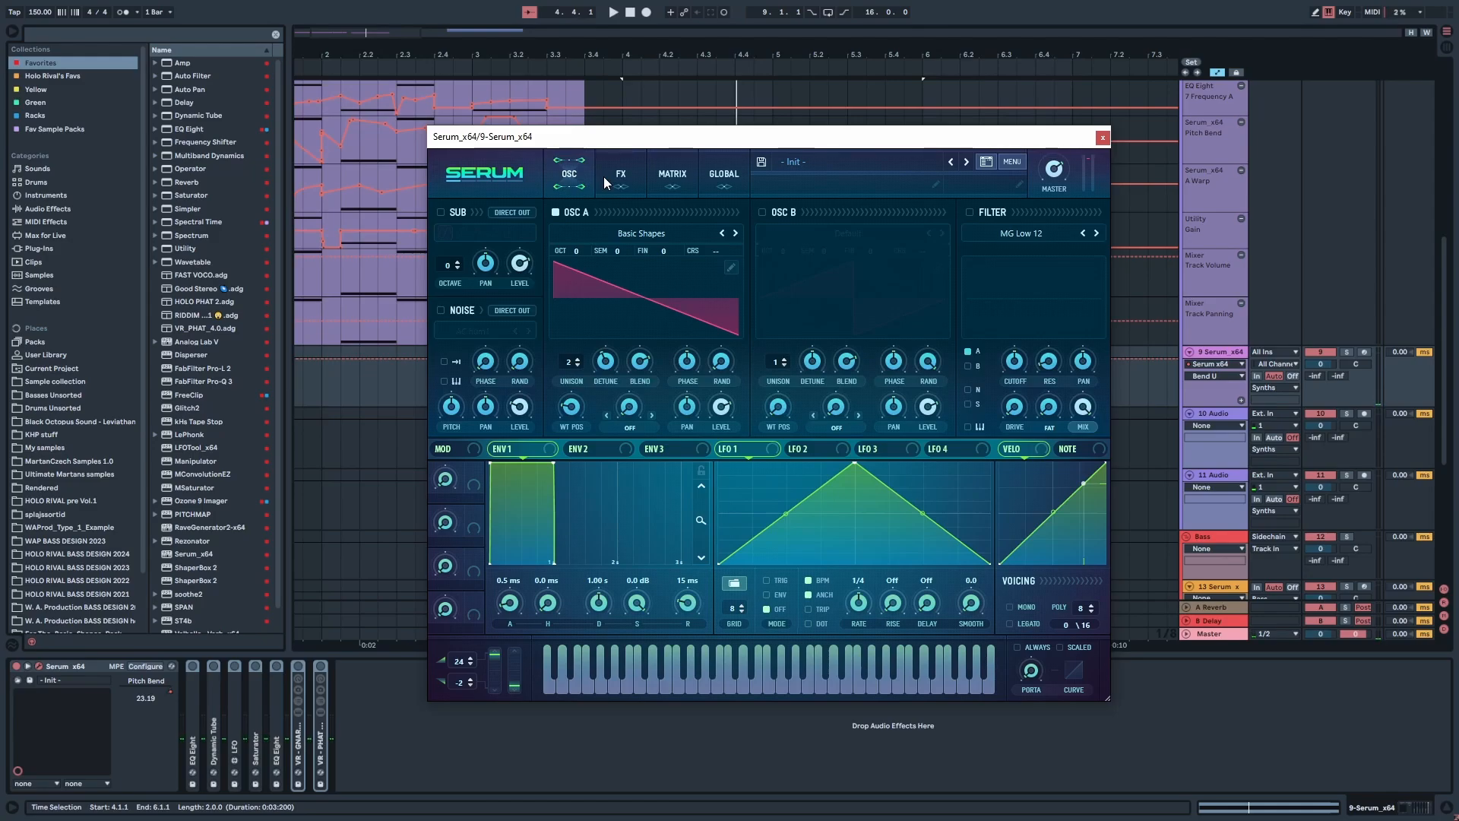
{"action": "key", "text": "space"}
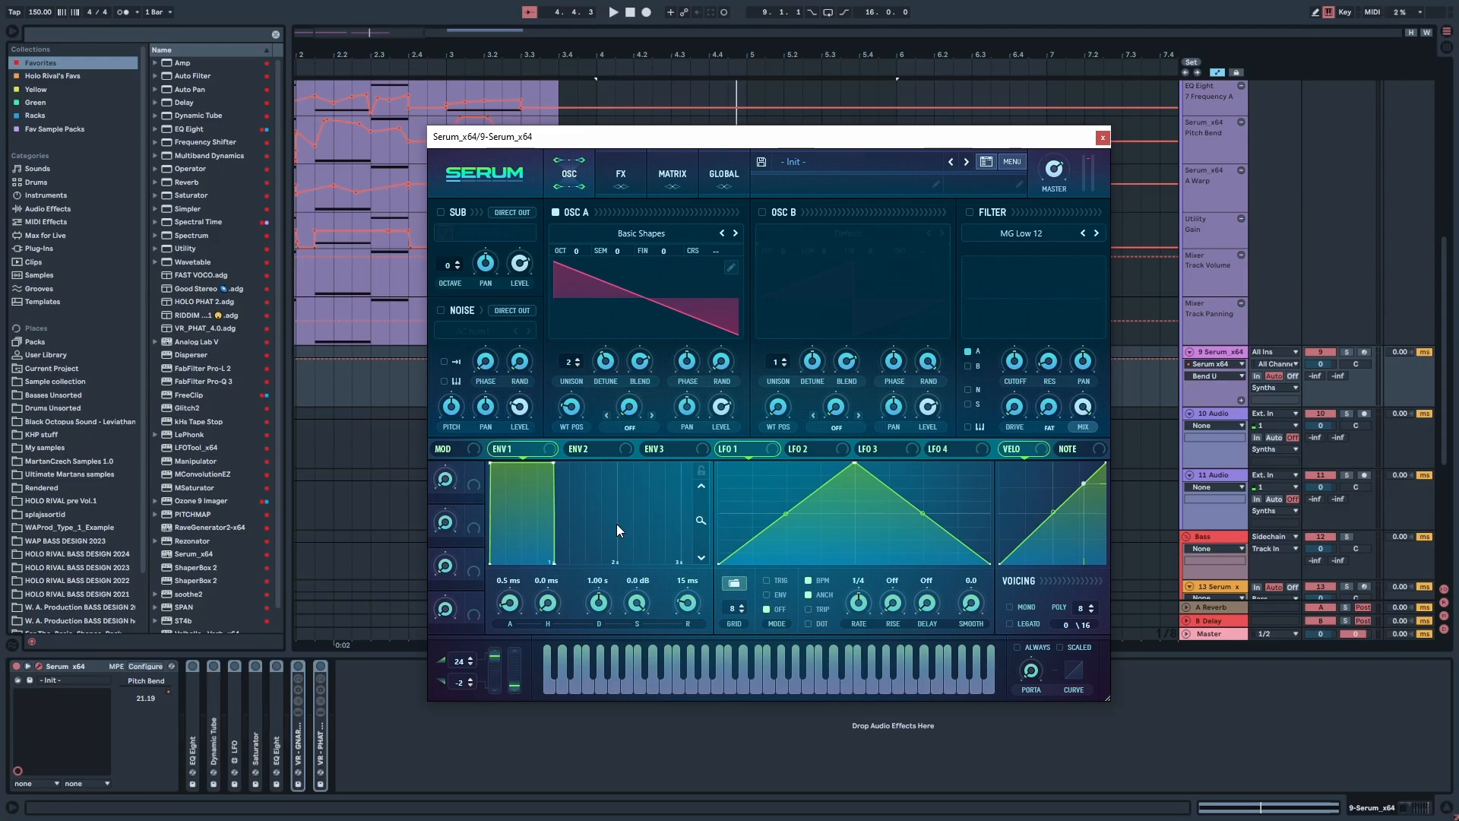
{"action": "key", "text": "space"}
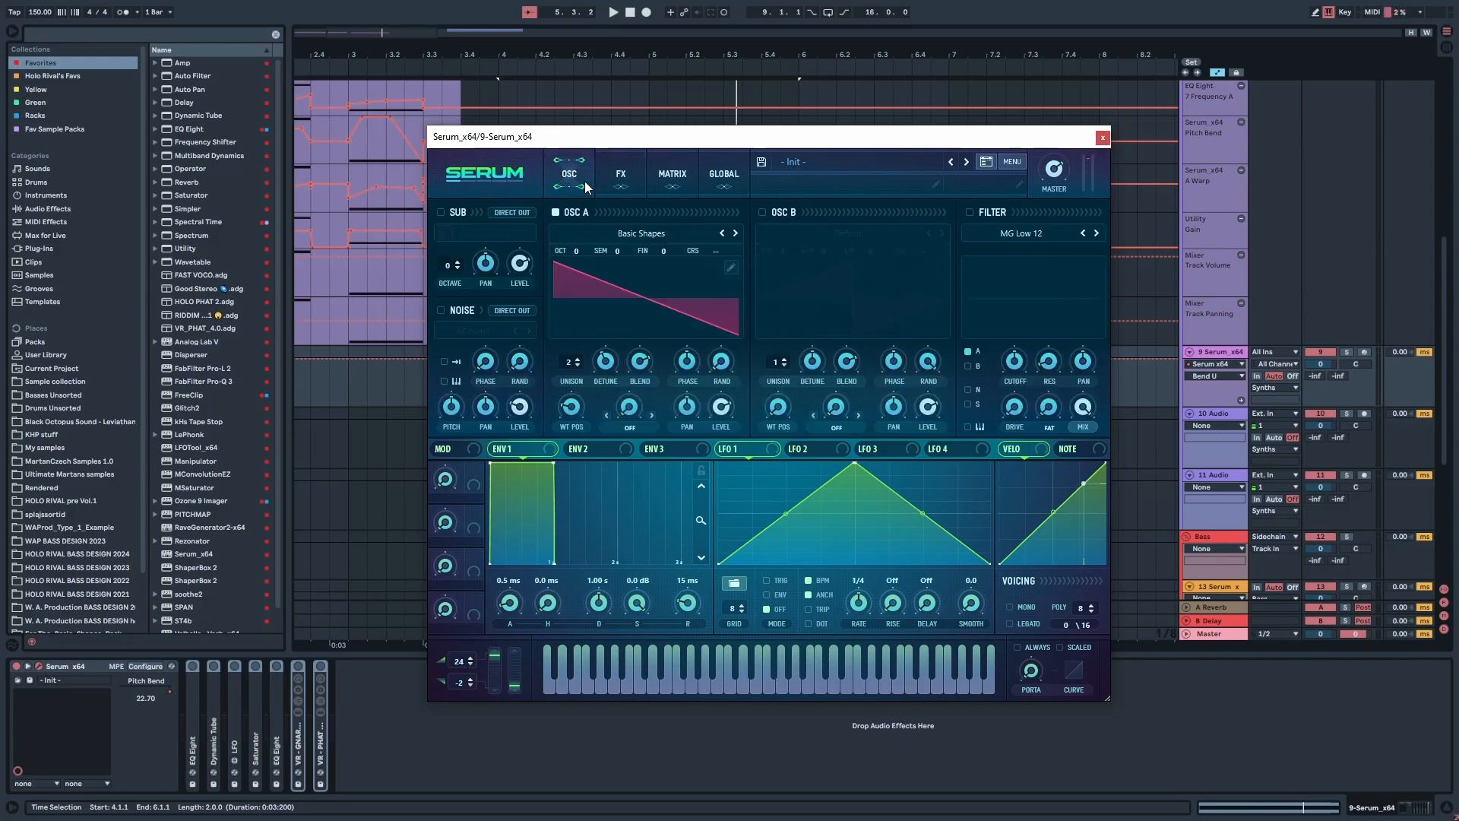
Step: Switch Serum's Distortion, Hyper/Dimension and Compressor back on, audition the clip, and close the Serum window
{"action": "left_click", "coordinate": [614, 180]}
{"action": "left_click", "coordinate": [458, 216]}
{"action": "left_click", "coordinate": [467, 238]}
{"action": "left_click", "coordinate": [479, 261]}
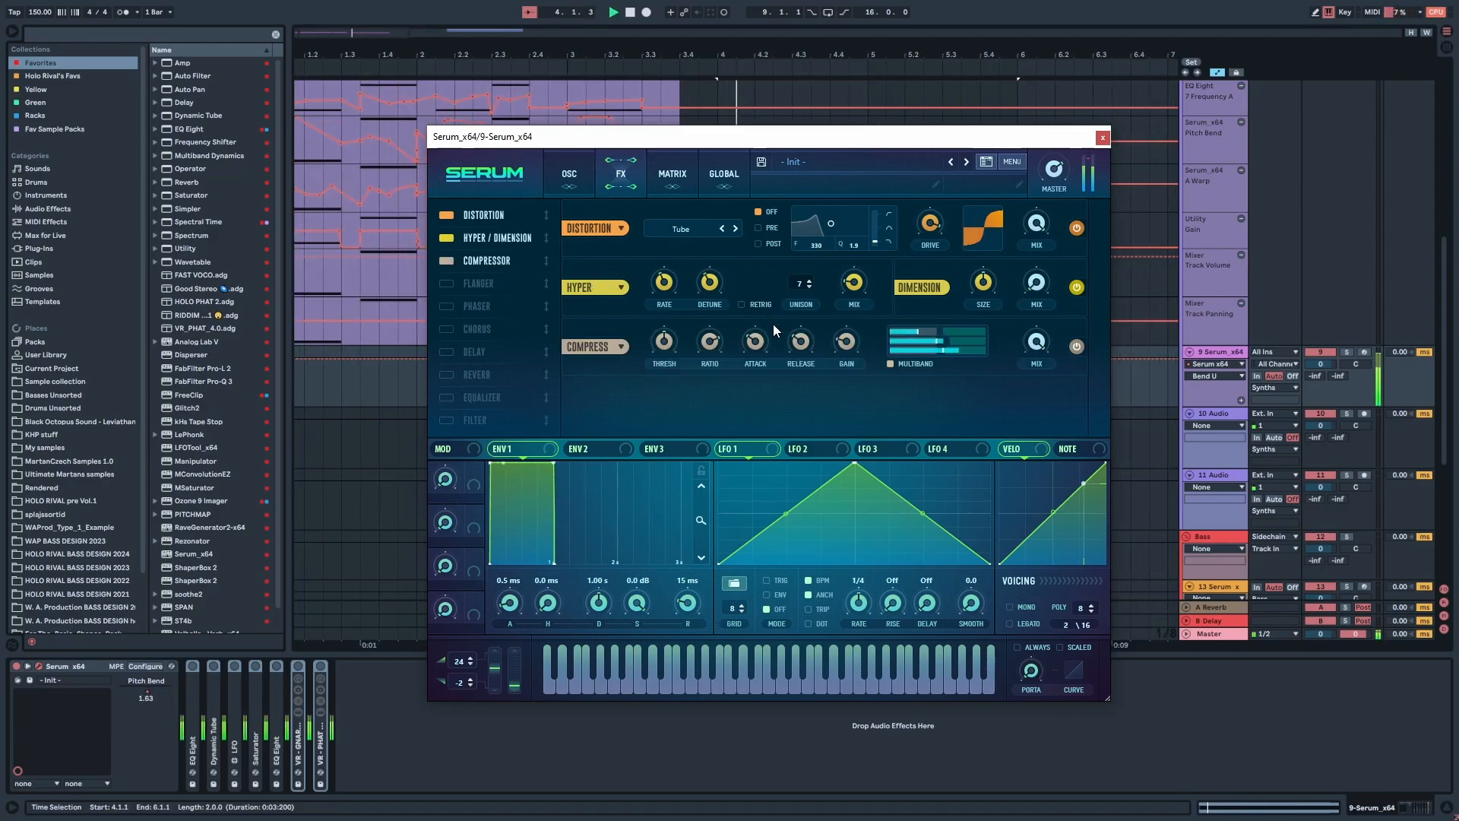
{"action": "left_click", "coordinate": [1103, 137]}
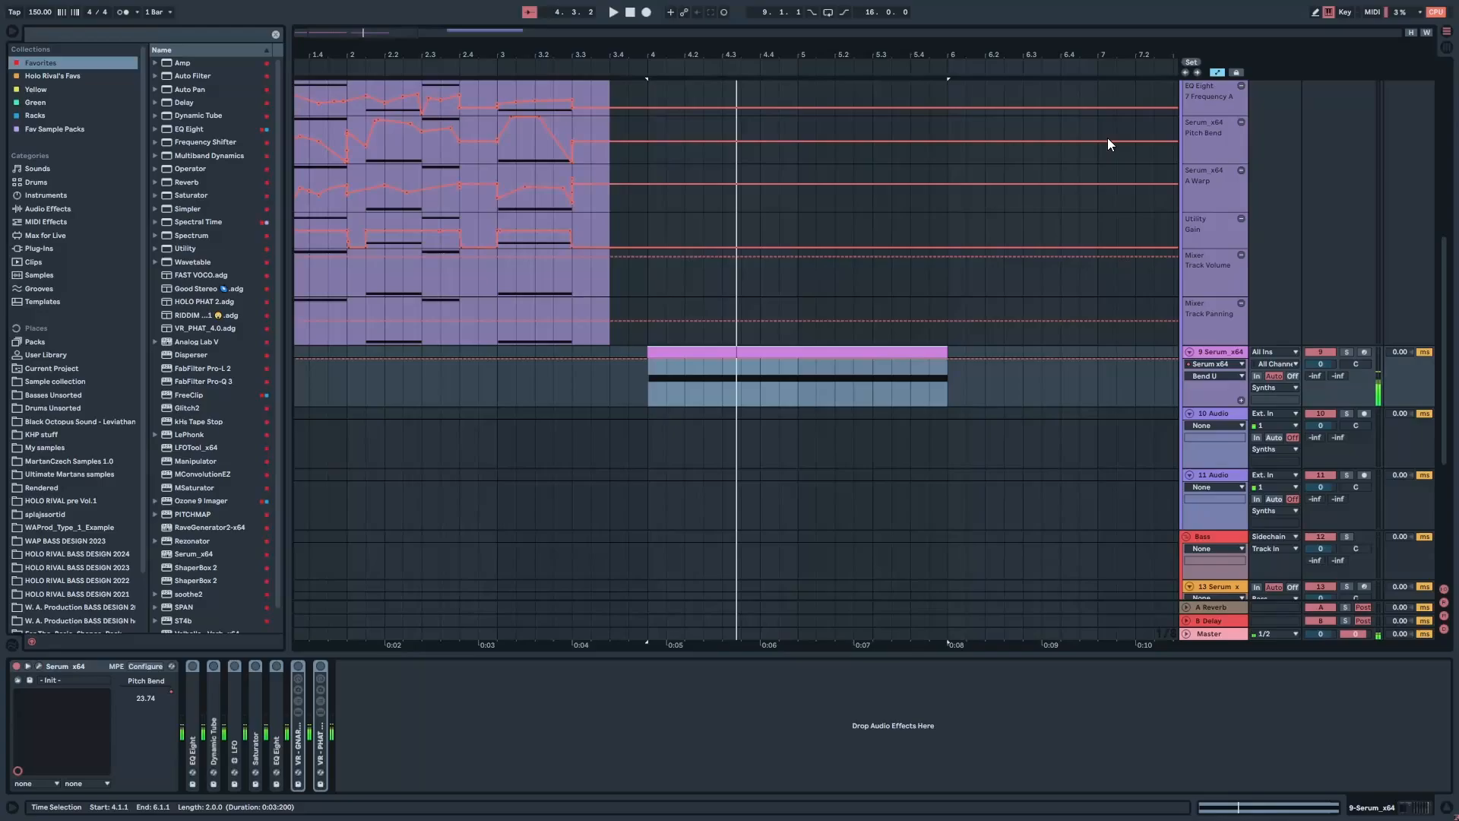
Step: Expand the EQ Eight right after Serum, switch it on, and audition the clip through it
{"action": "double_click", "coordinate": [196, 720]}
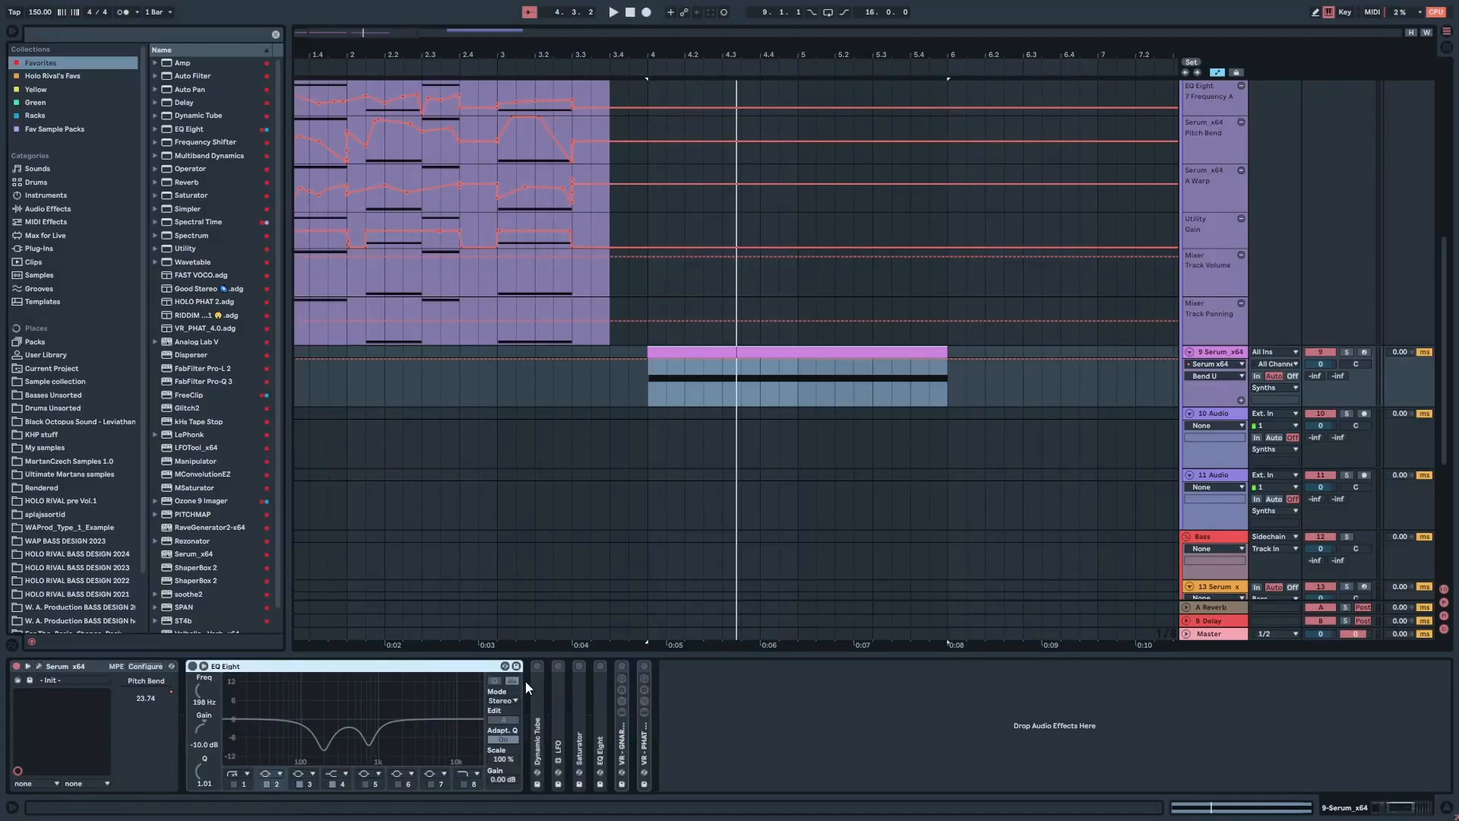
{"action": "double_click", "coordinate": [539, 714]}
{"action": "double_click", "coordinate": [567, 669]}
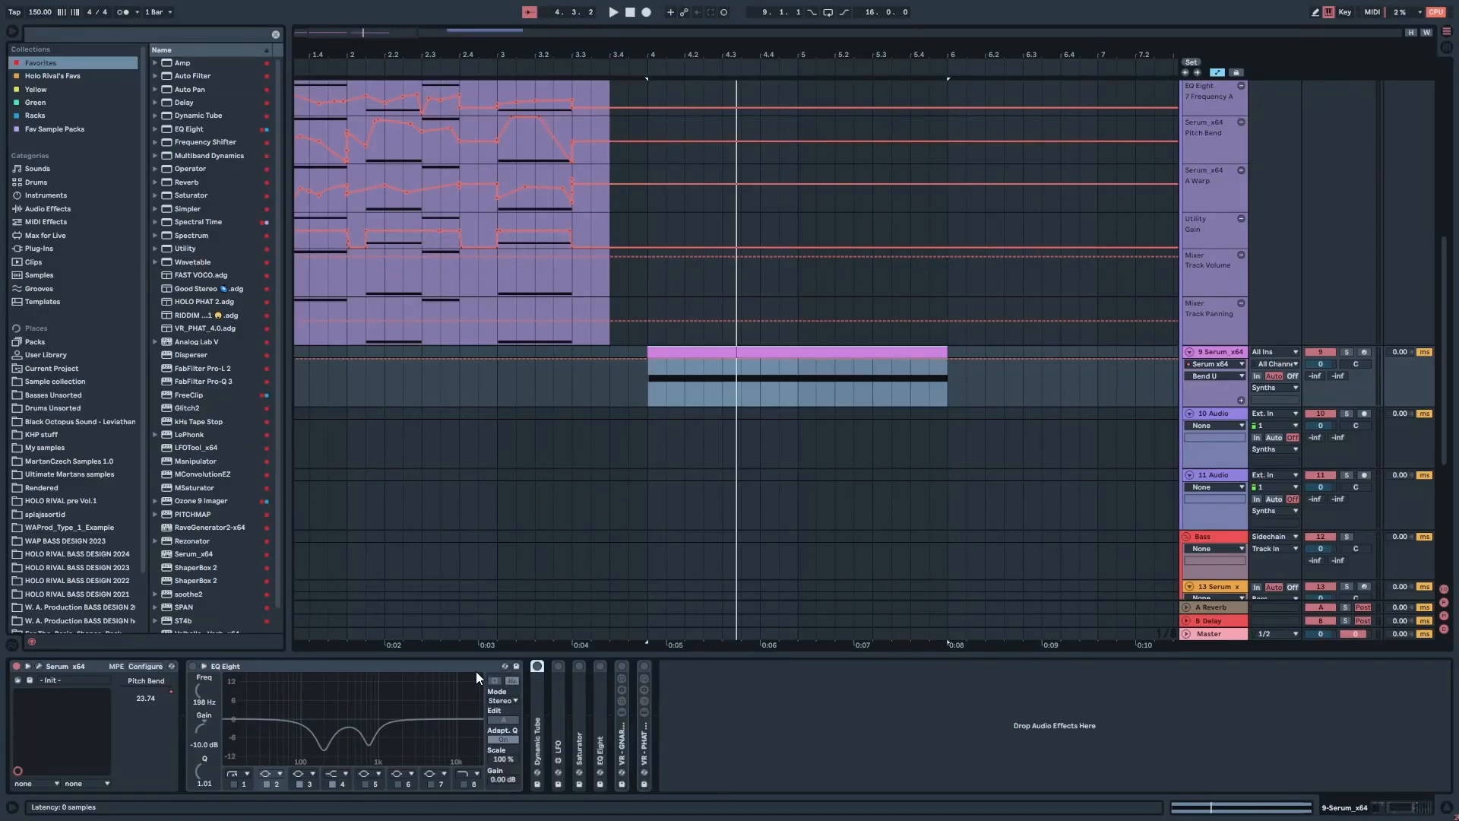
{"action": "left_click", "coordinate": [216, 669]}
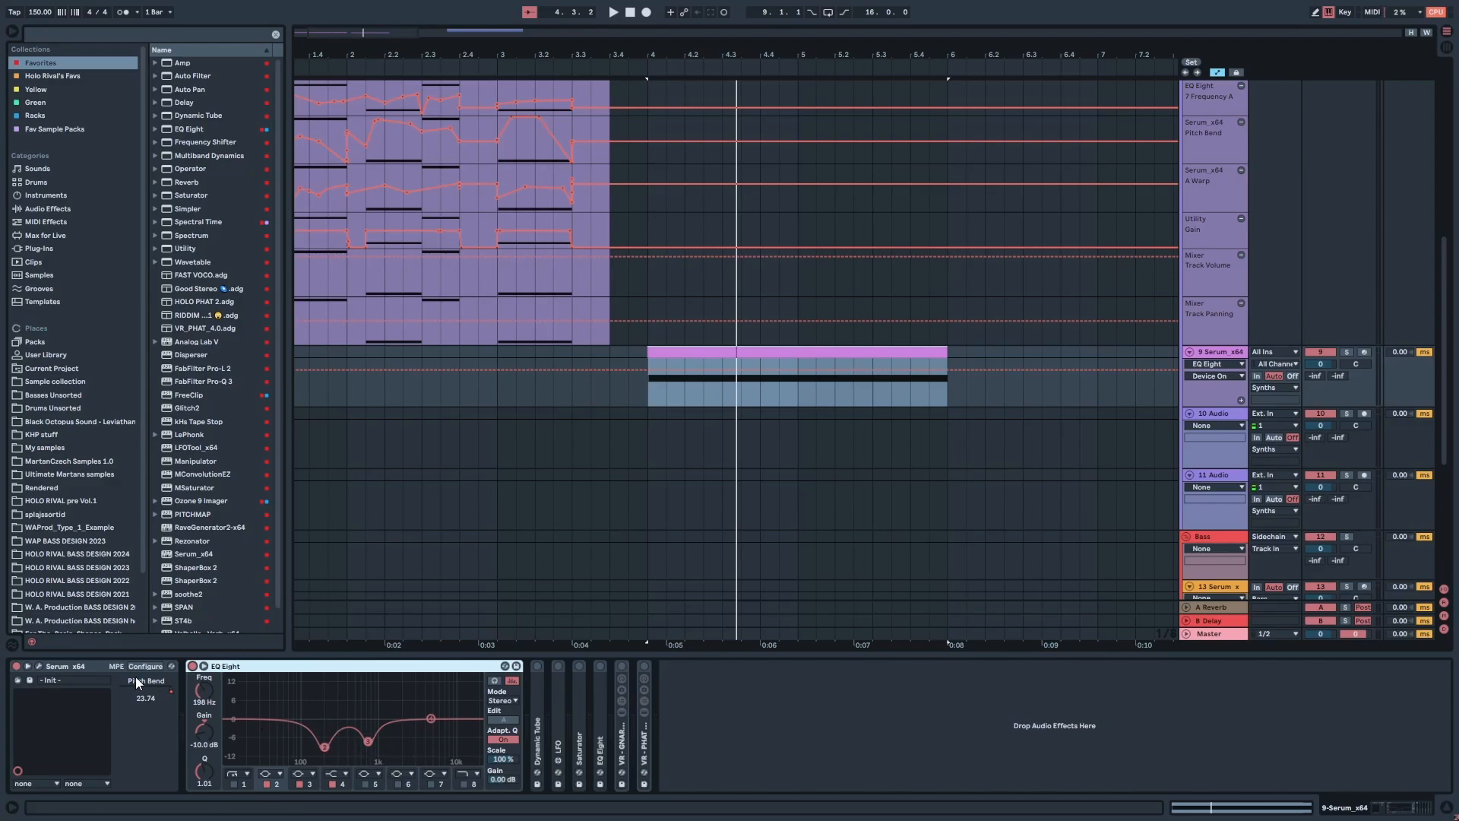
{"action": "key", "text": "space"}
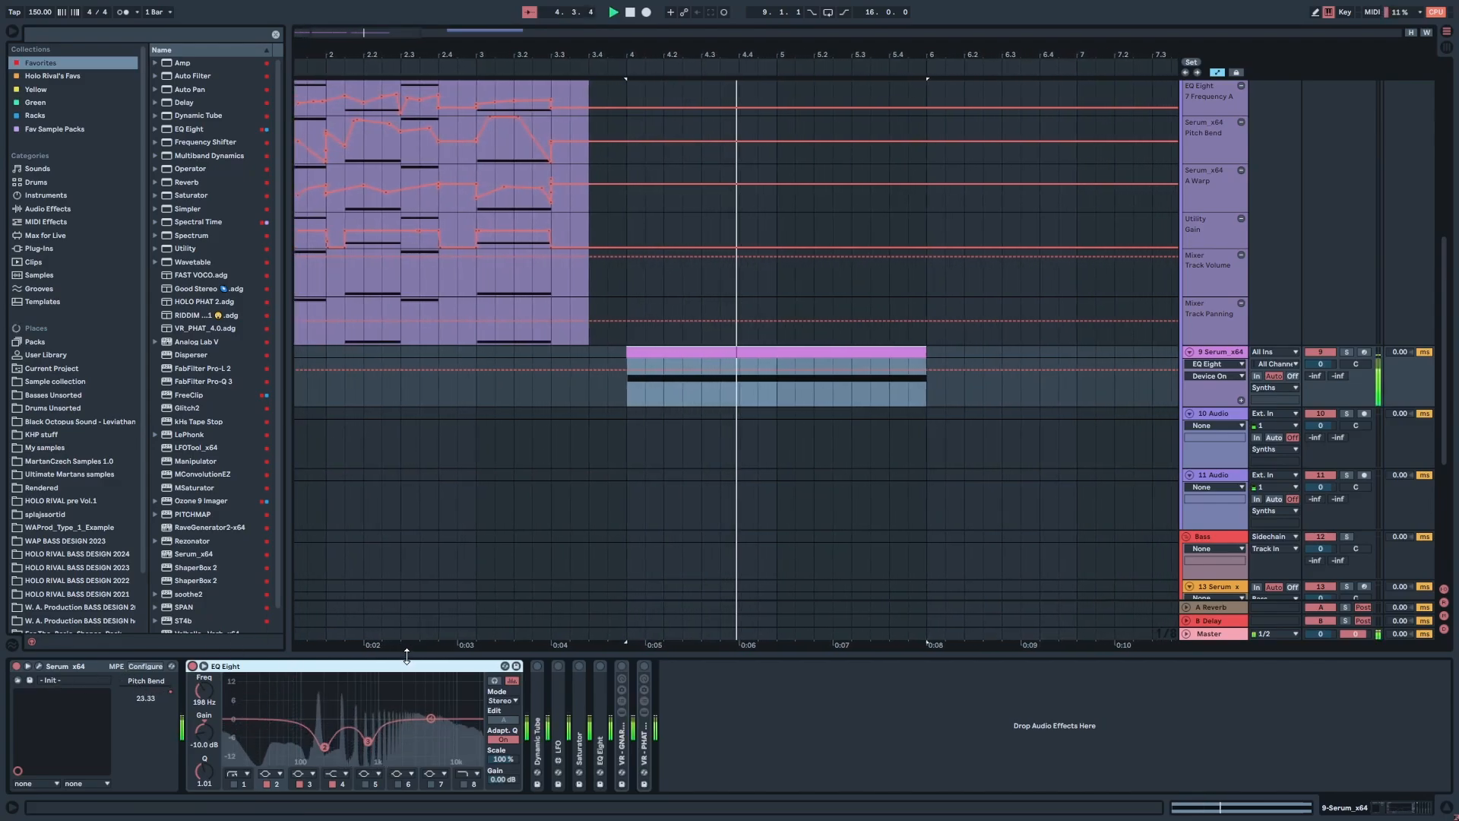
Step: Expand the Dynamic Tube, switch it on, and audition the clip with it in the chain
{"action": "left_click", "coordinate": [543, 723]}
{"action": "double_click", "coordinate": [541, 718]}
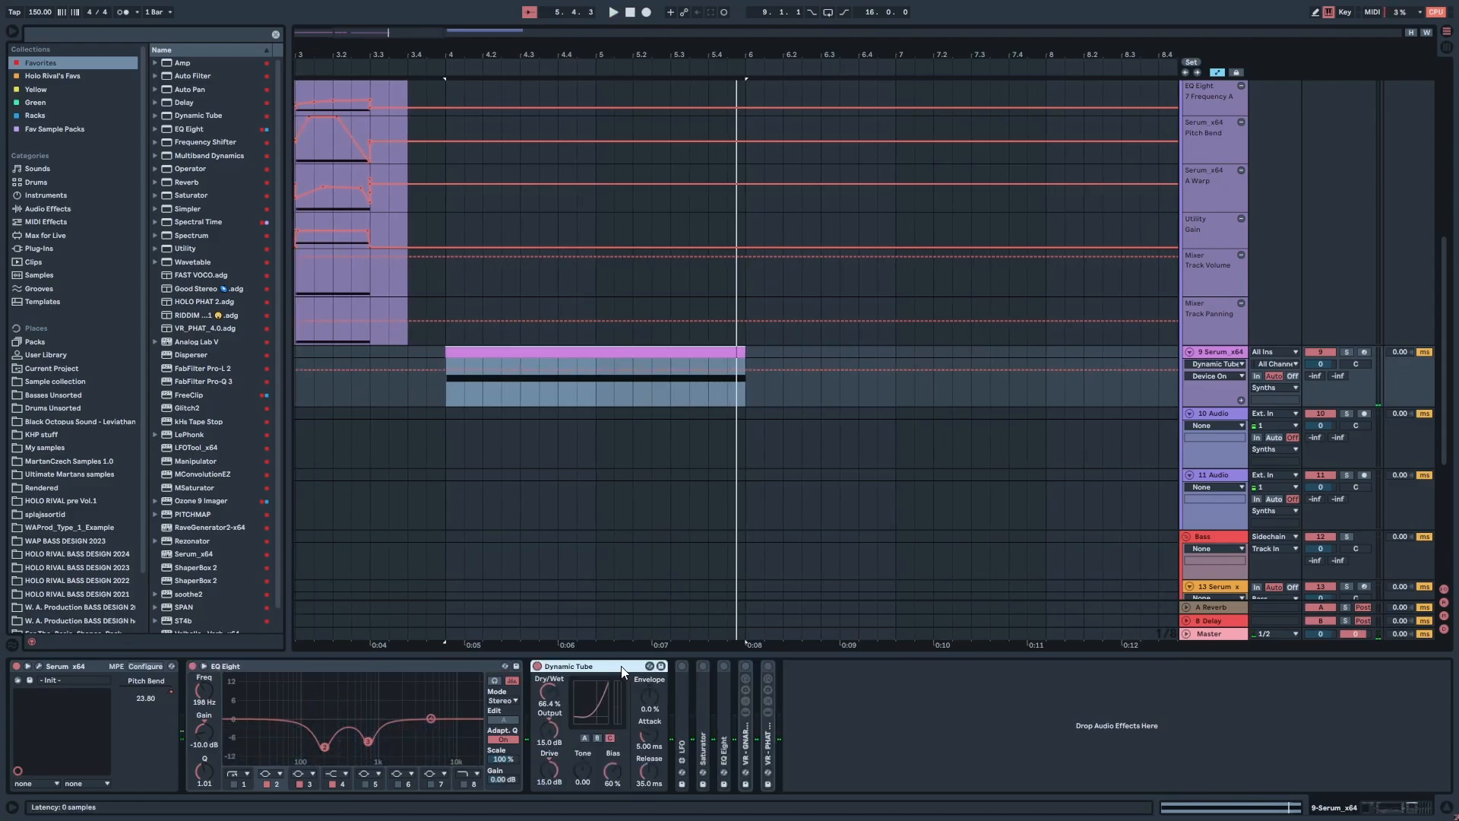
{"action": "key", "text": "space"}
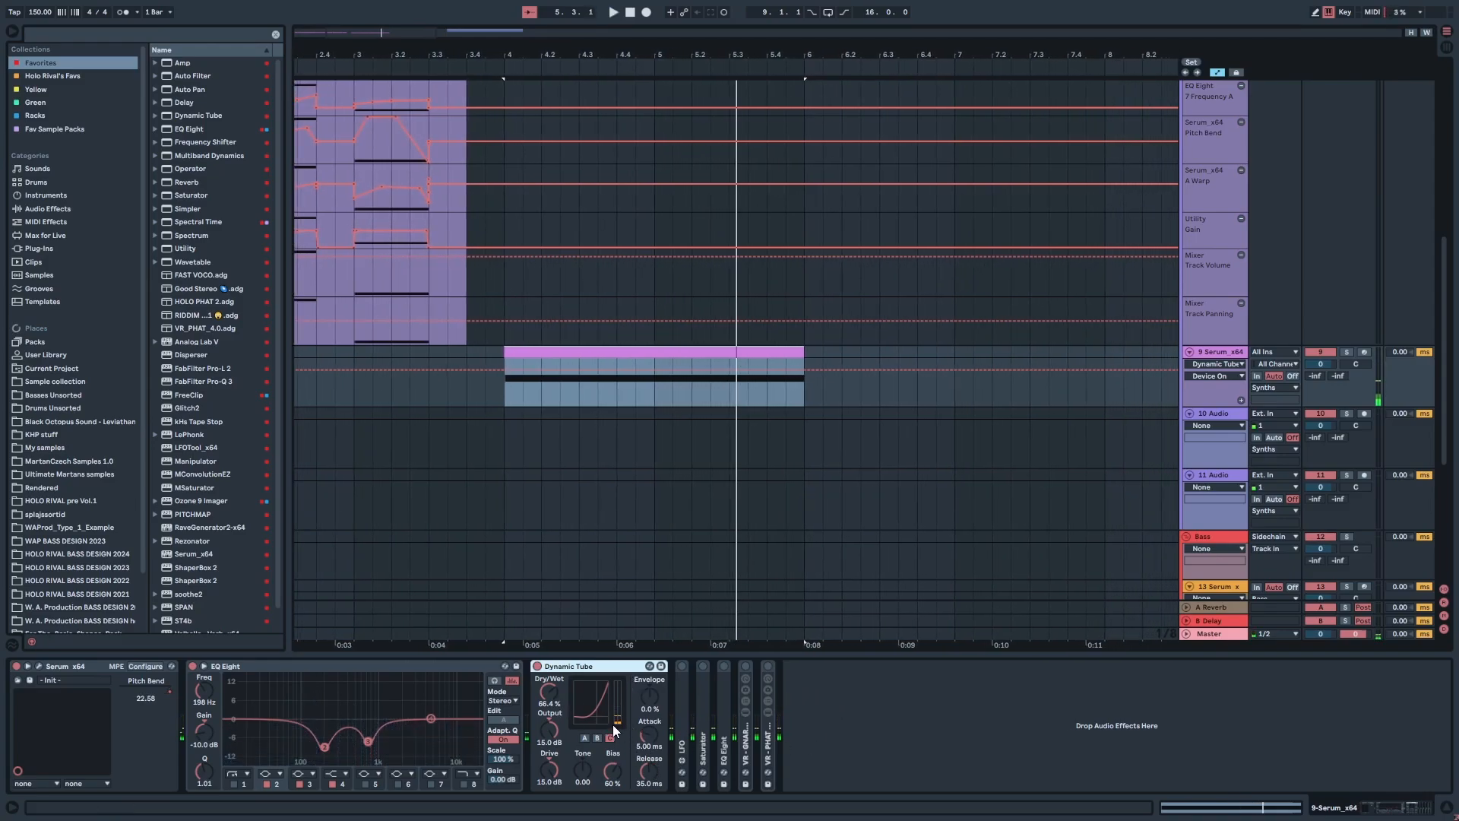
Step: Glance at the LFO device and collapse it, then expand and switch on the Saturator and audition the clip
{"action": "double_click", "coordinate": [681, 719]}
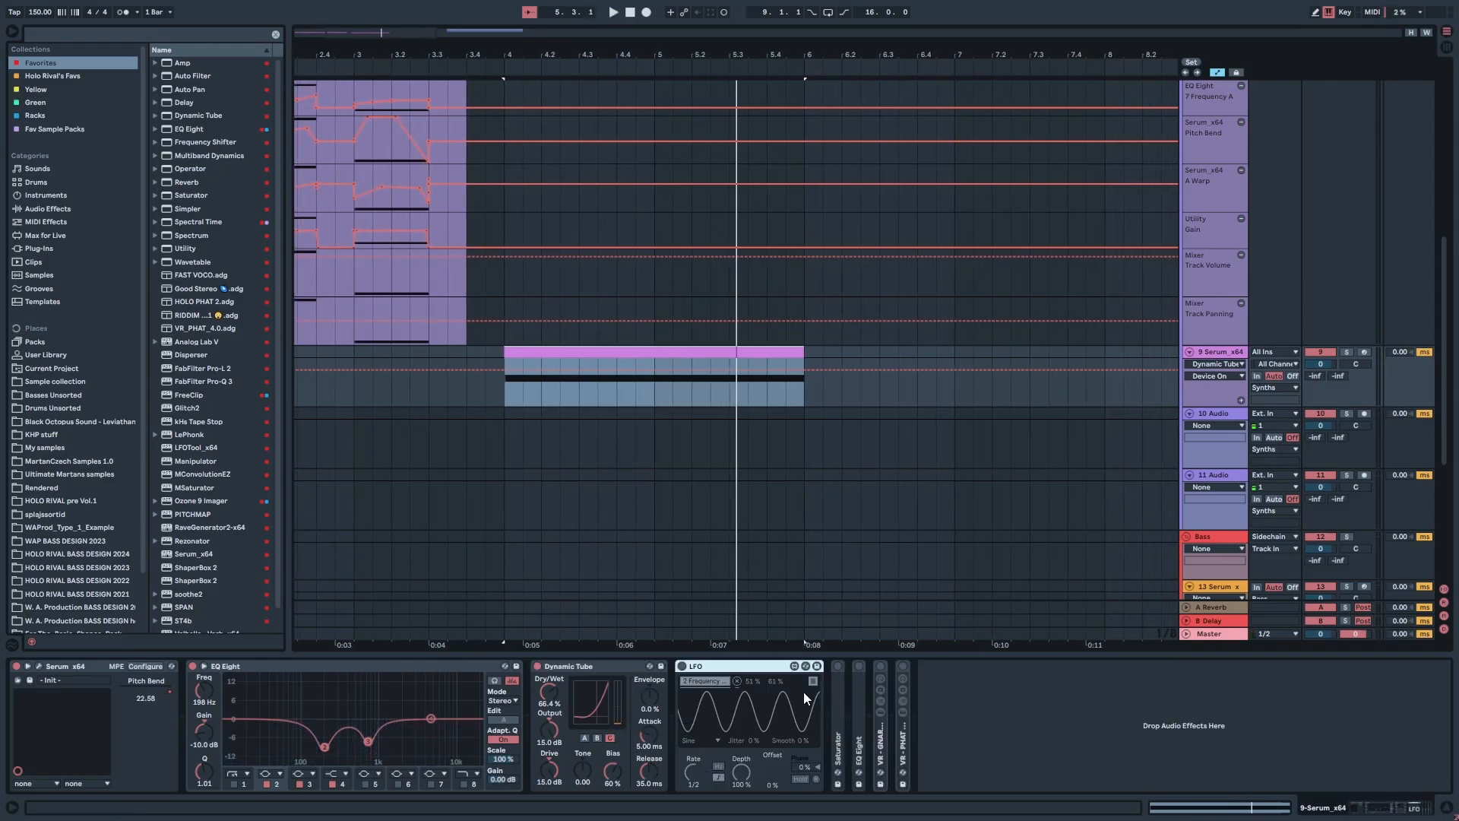
{"action": "double_click", "coordinate": [740, 667]}
{"action": "double_click", "coordinate": [704, 694]}
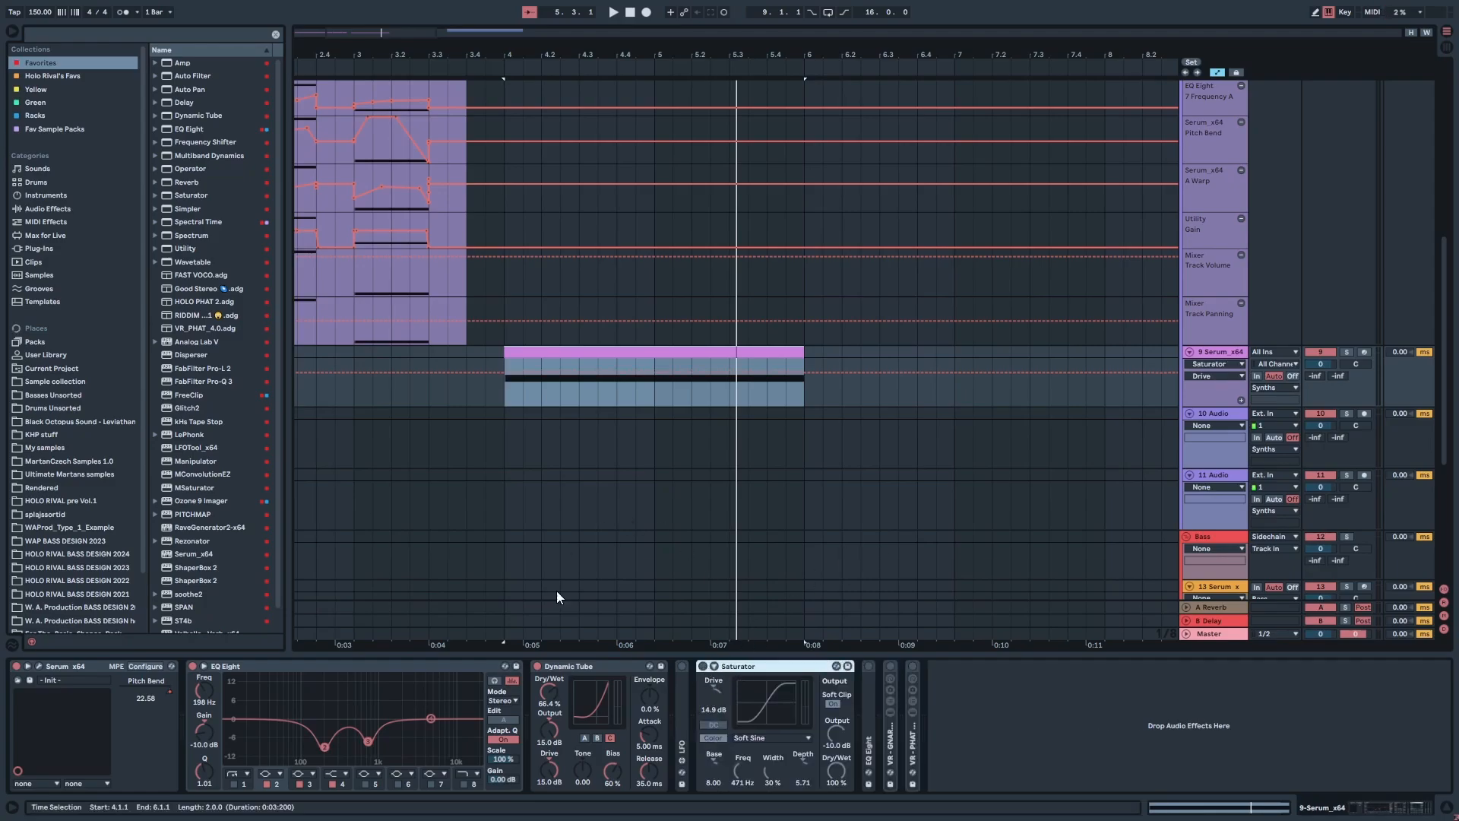
{"action": "key", "text": "space"}
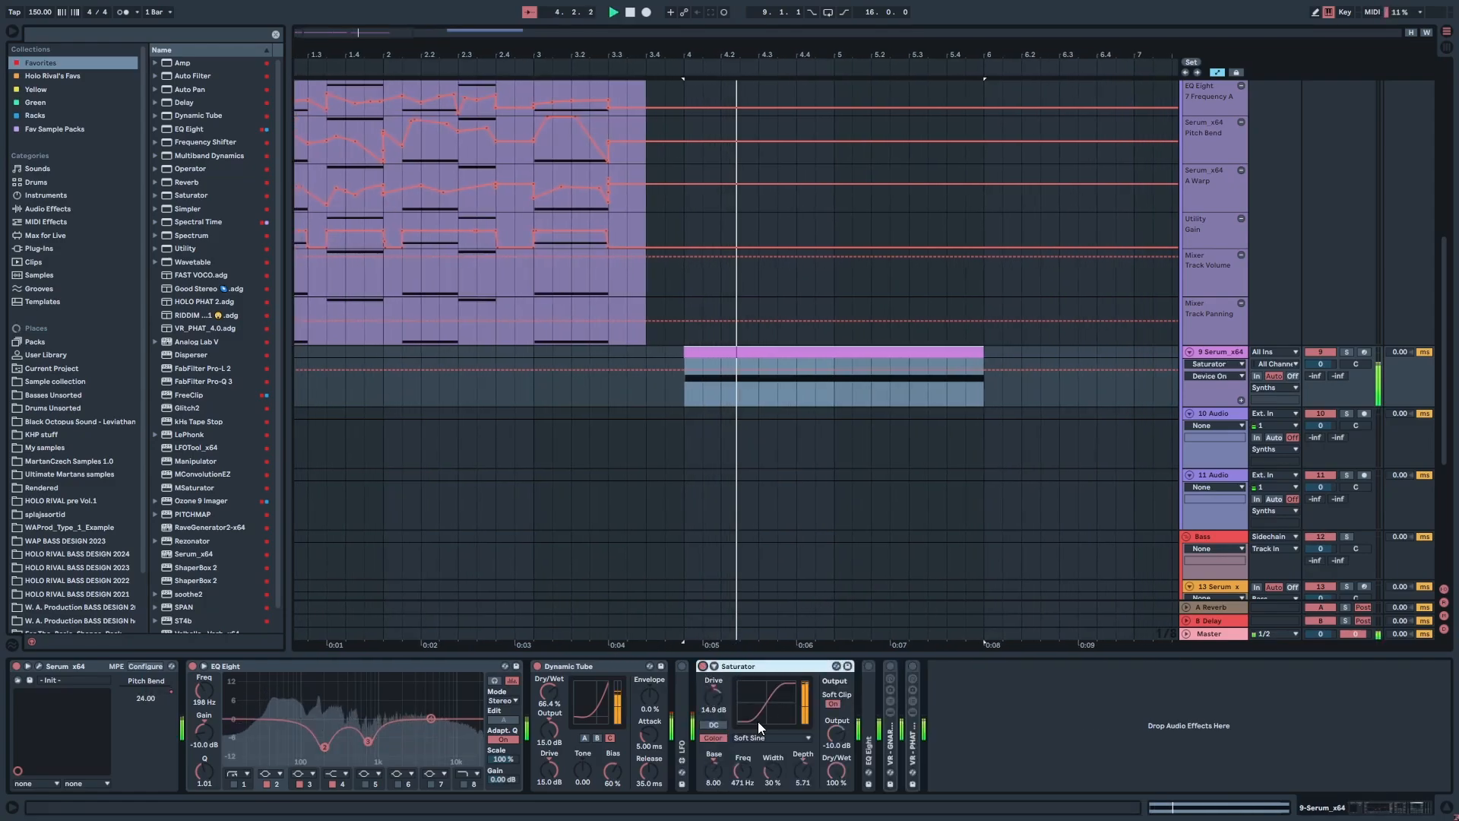
Step: Set the Saturator's Color Depth to 7.34 and Freq to about 425 Hz, and audition the clip
{"action": "left_click", "coordinate": [715, 762]}
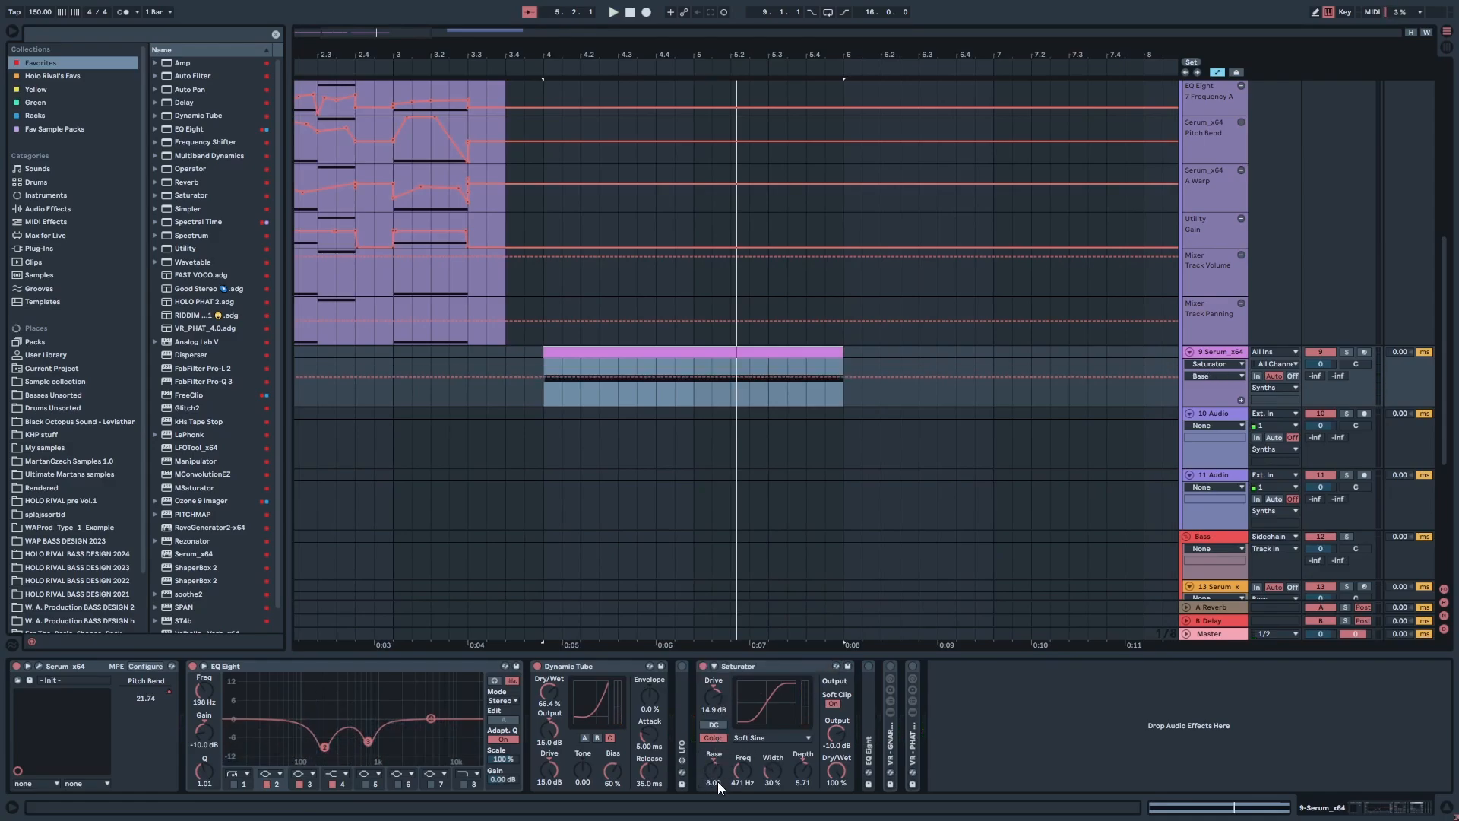
{"action": "left_click", "coordinate": [807, 778]}
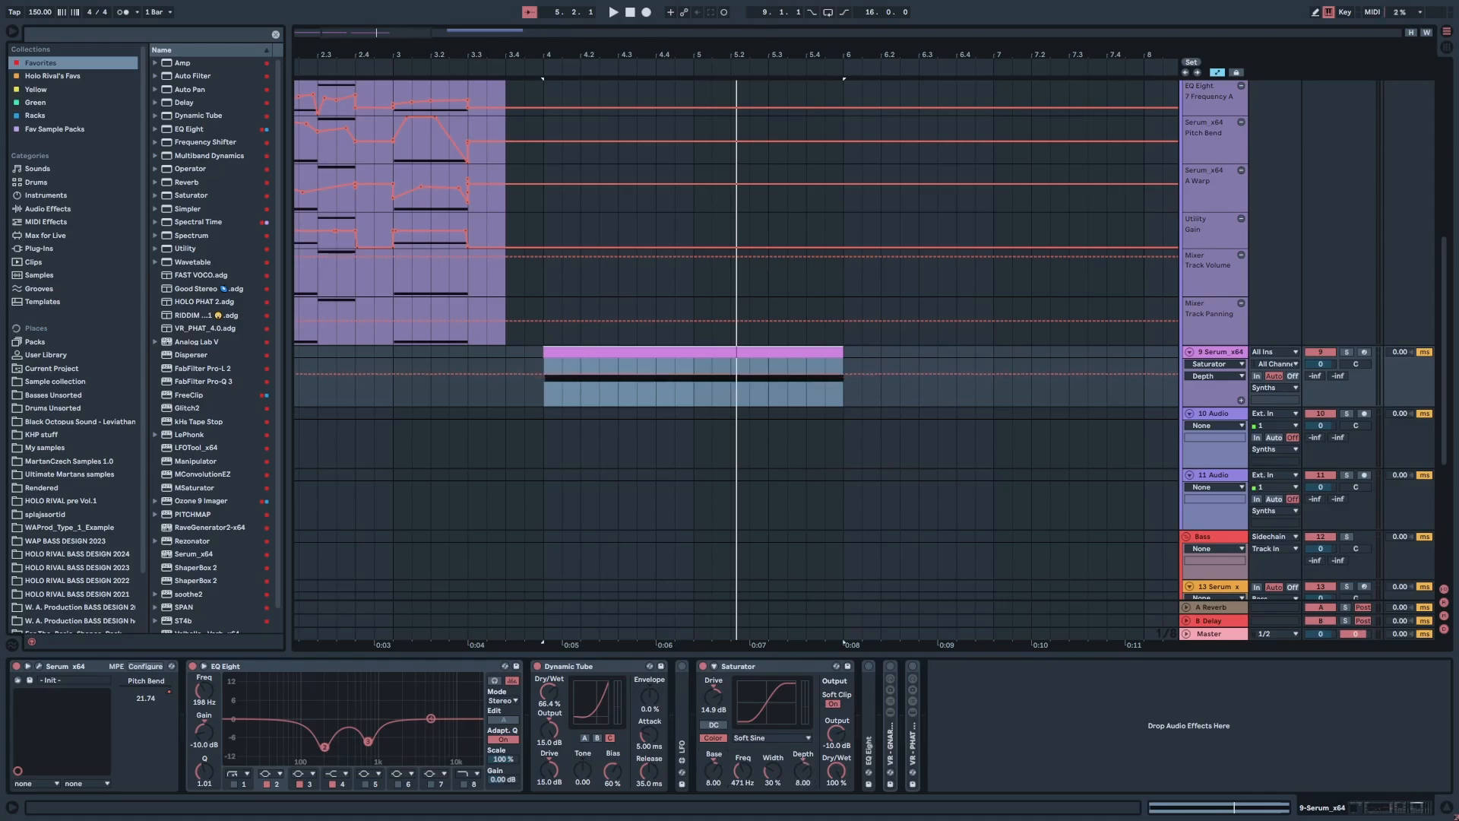
{"action": "left_click_drag", "start_coordinate": [802, 770], "coordinate": [745, 775]}
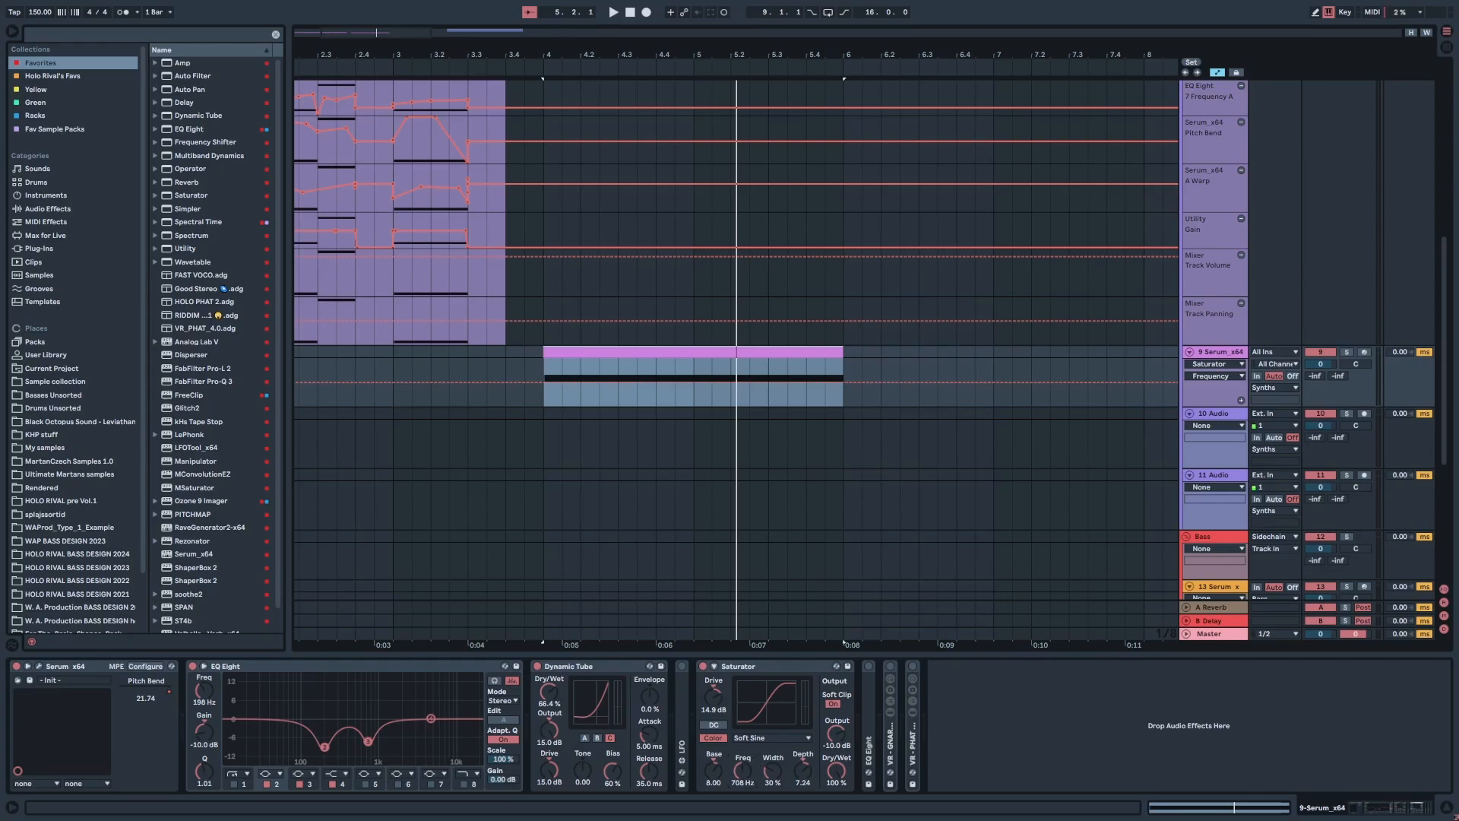
{"action": "key", "text": "space"}
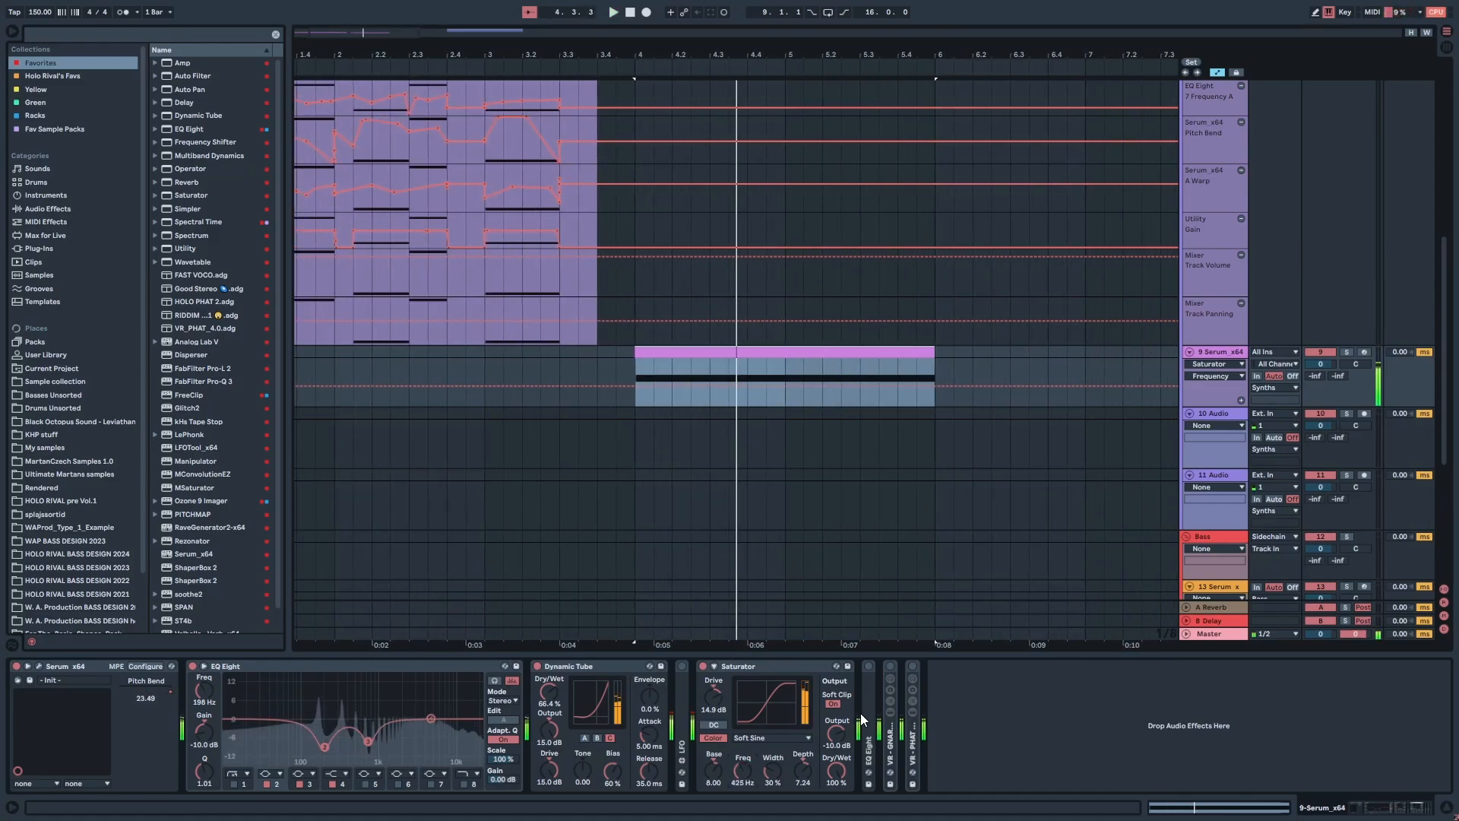
Step: Expand and switch on the EQ Eight after the Saturator, collapse the Saturator, and audition the clip
{"action": "double_click", "coordinate": [868, 687]}
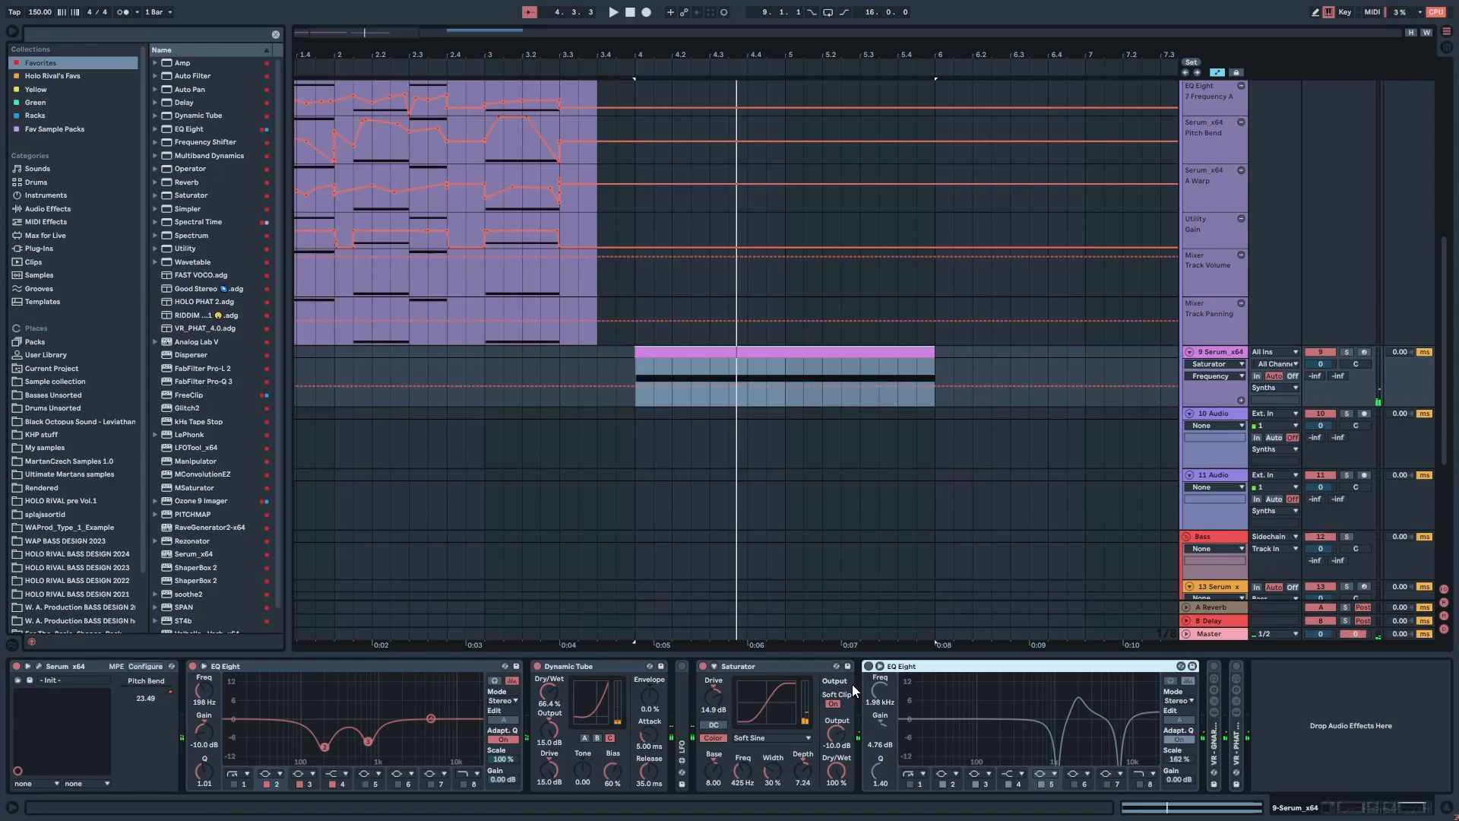
{"action": "double_click", "coordinate": [803, 665]}
{"action": "left_click", "coordinate": [724, 667]}
{"action": "key", "text": "space"}
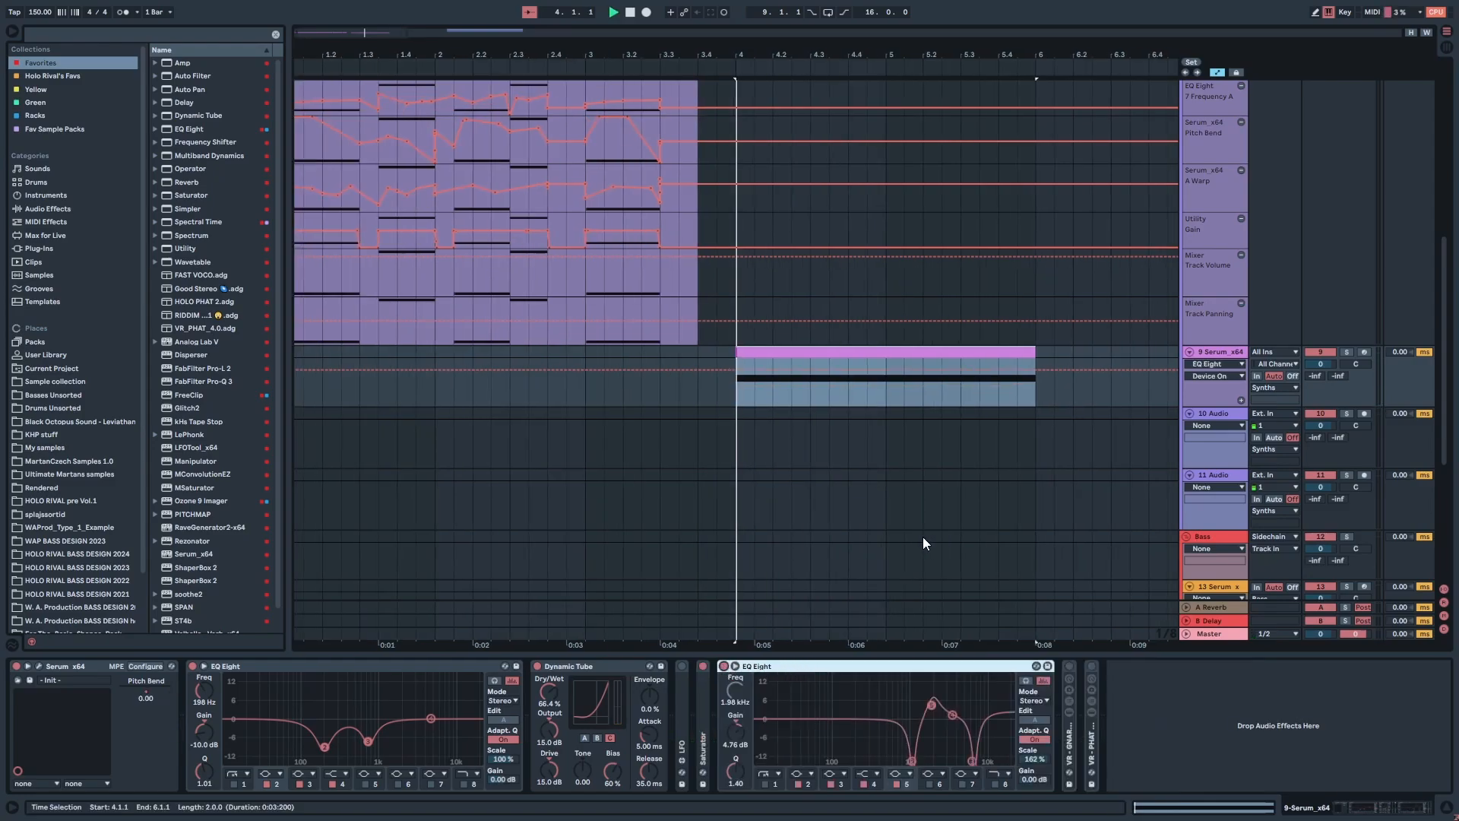
Step: Expand and switch on the LFO, toggle its retrigger option off and on, and audition the modulated EQ Eight
{"action": "double_click", "coordinate": [682, 691]}
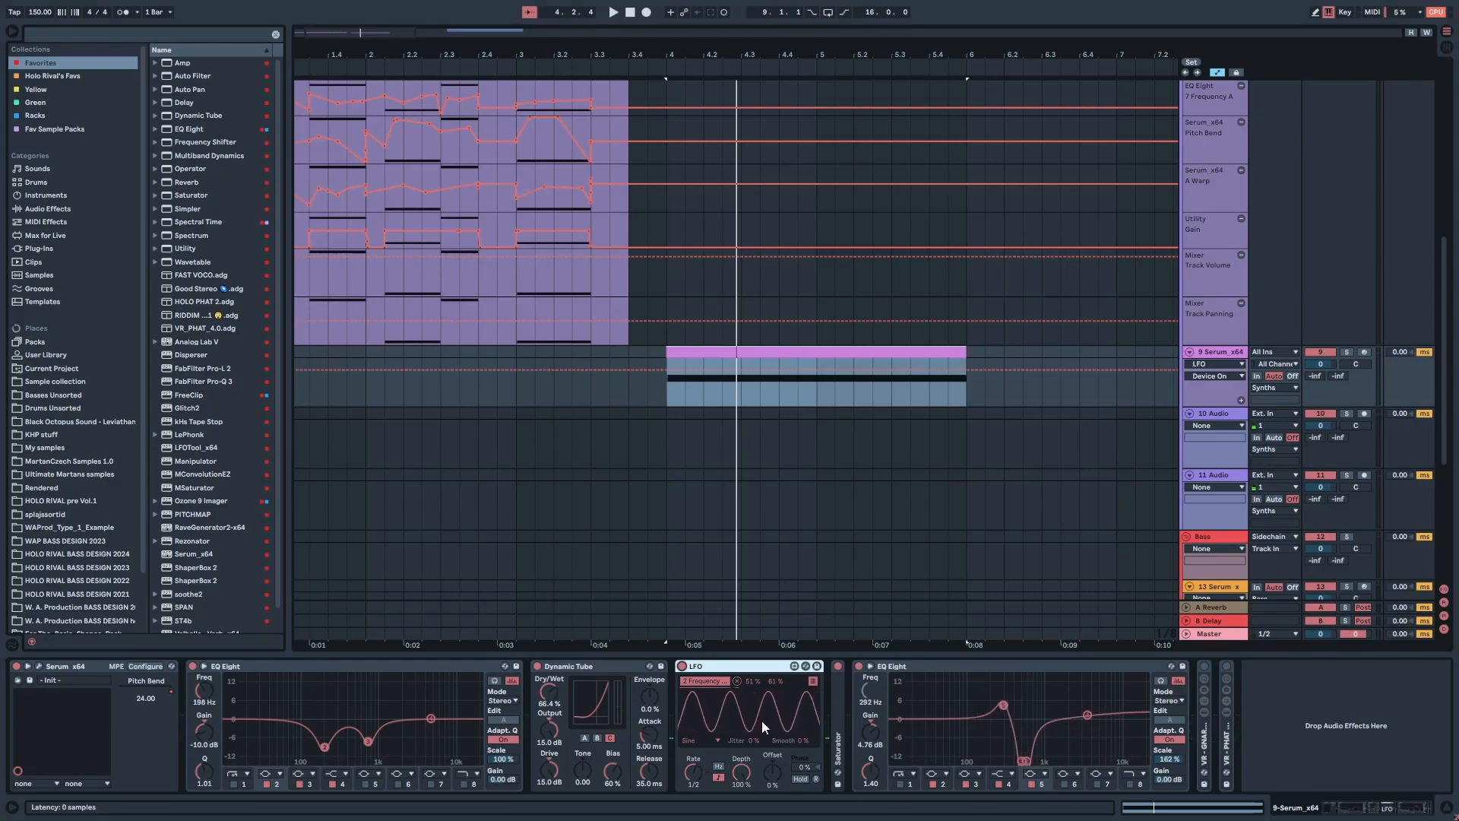
{"action": "left_click", "coordinate": [812, 682]}
{"action": "left_click", "coordinate": [812, 682]}
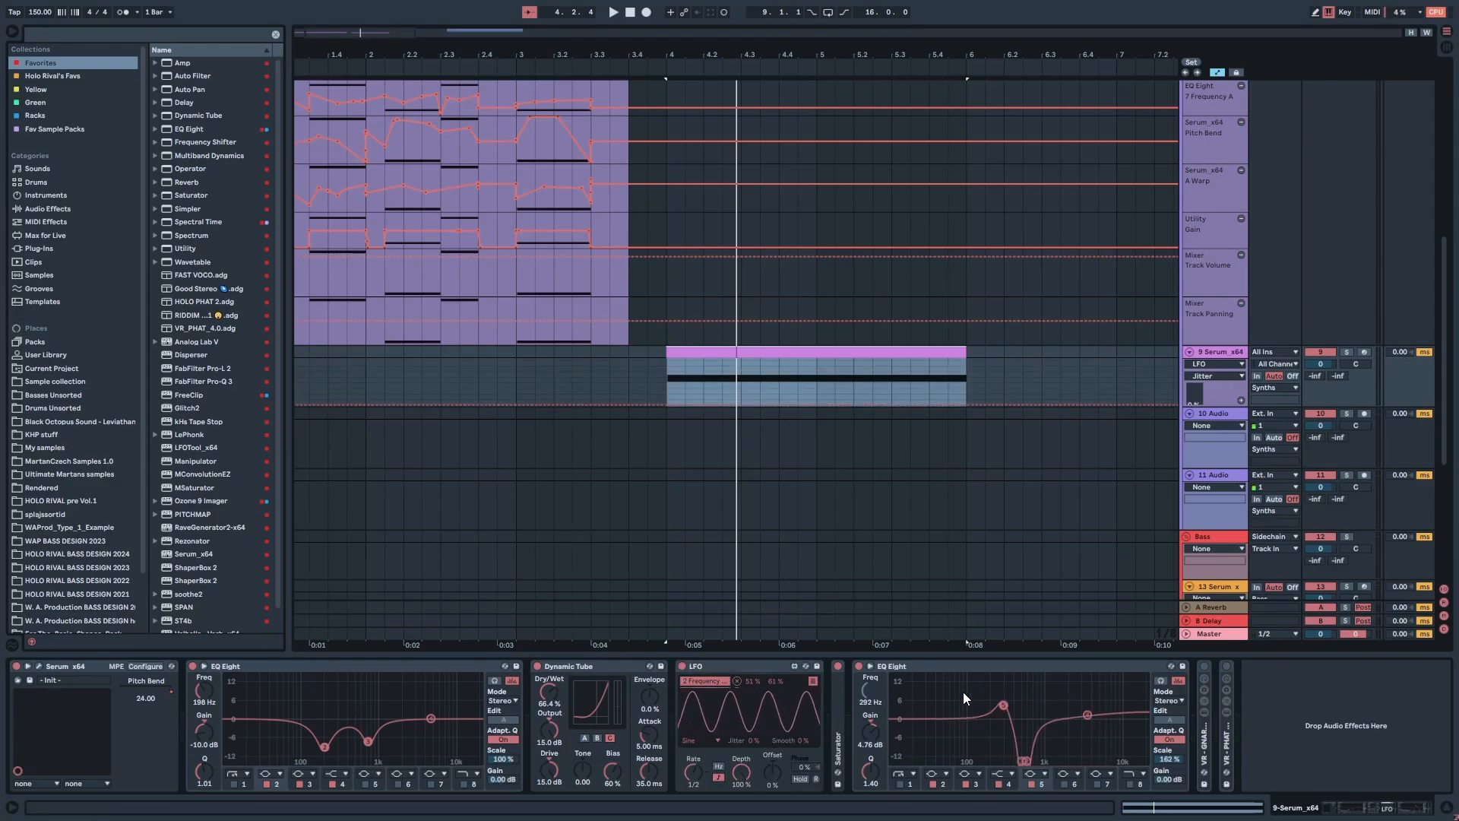
{"action": "key", "text": "space"}
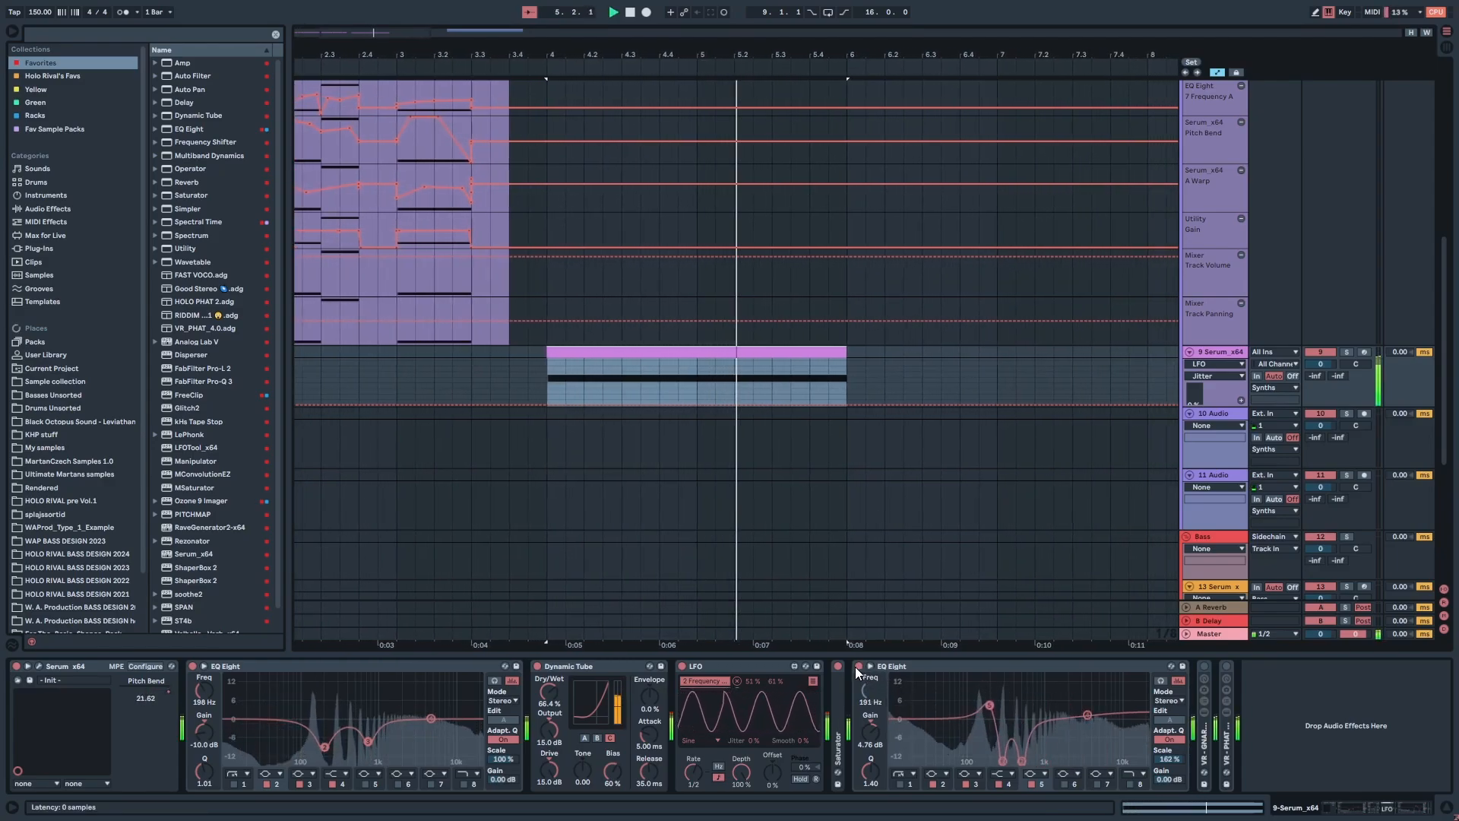
Step: Search the browser for "phaser" and insert Phaser-Flanger between the Saturator and the second EQ Eight
{"action": "left_click", "coordinate": [75, 35]}
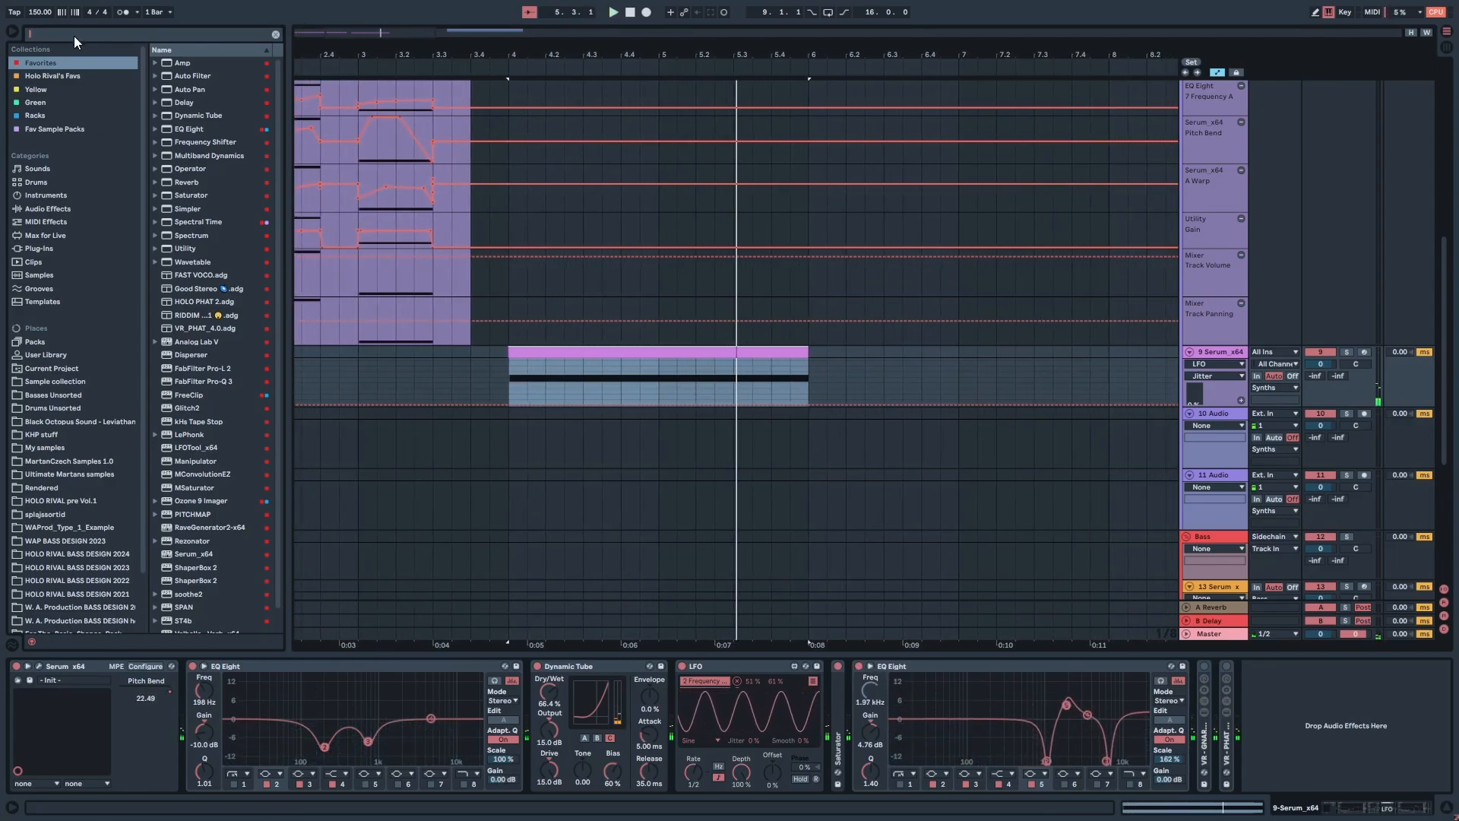
{"action": "type", "text": "phaer"}
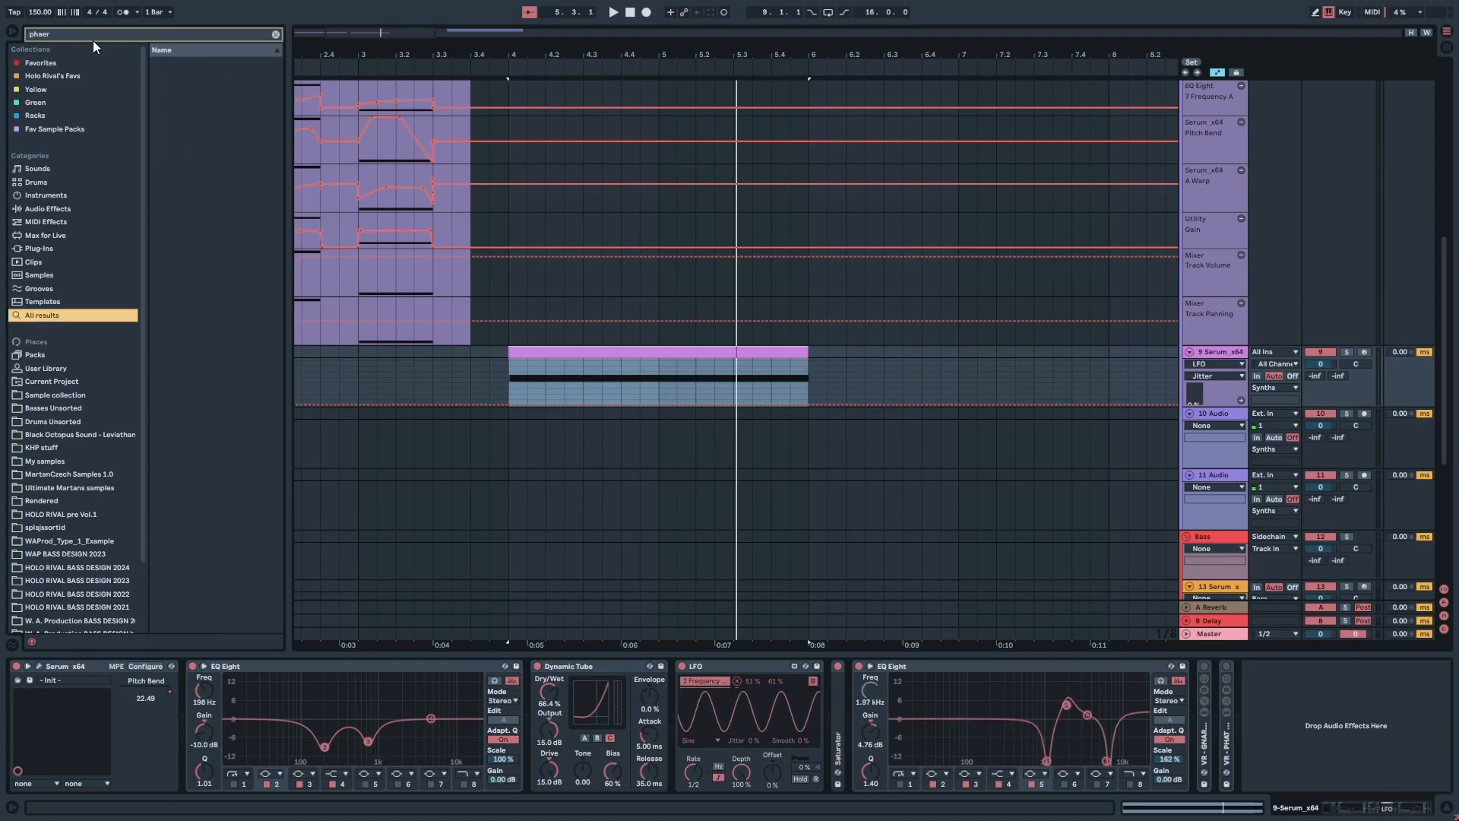
{"action": "left_click", "coordinate": [93, 33]}
{"action": "key", "text": "BackSpace"}
{"action": "key", "text": "BackSpace"}
{"action": "type", "text": "ser"}
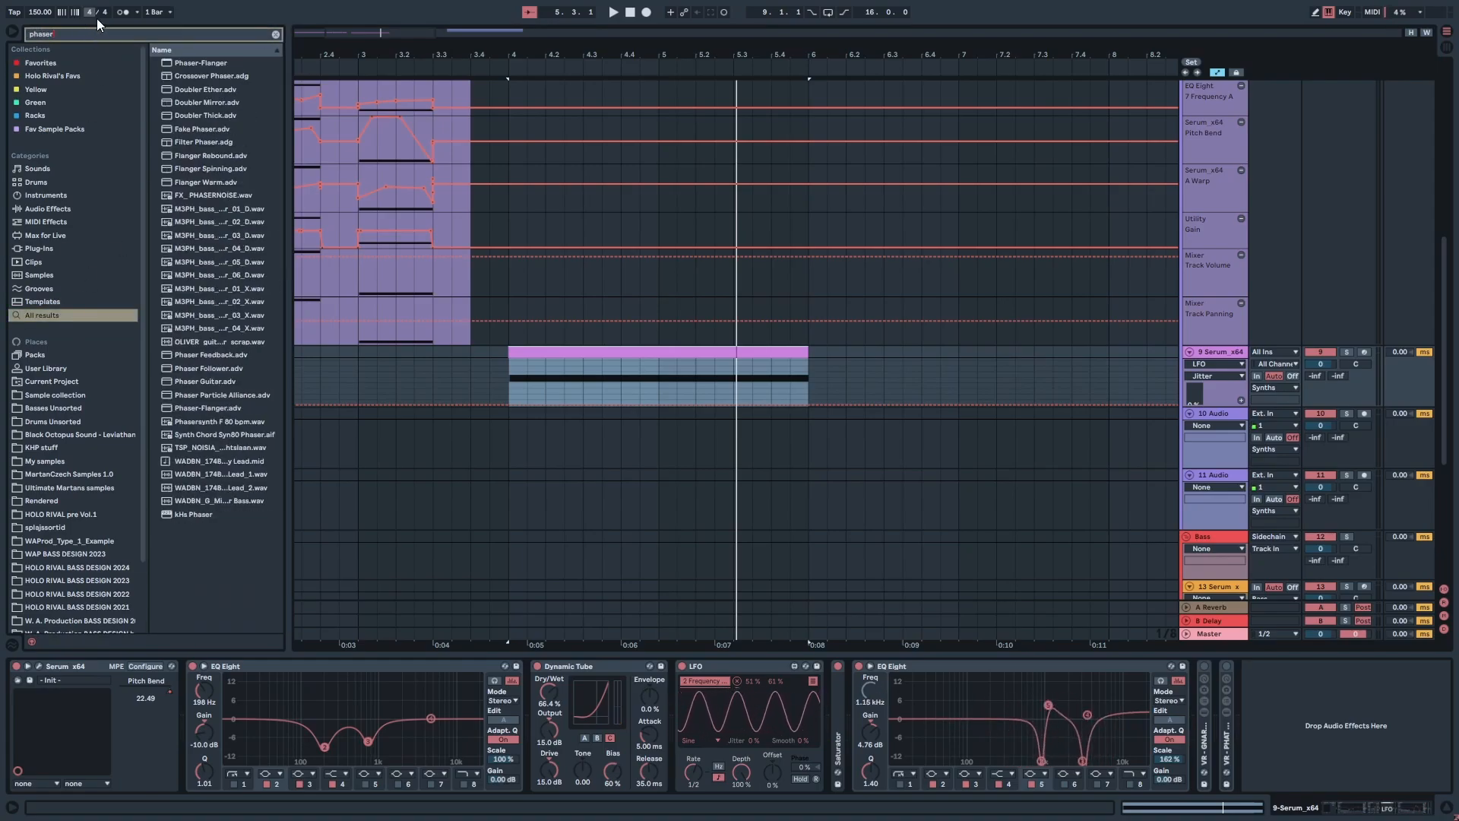
{"action": "left_click_drag", "start_coordinate": [202, 63], "coordinate": [970, 749]}
Step: Set the Phaser-Flanger's Amount to 0% and audition its effect on the clip
{"action": "key", "text": "space"}
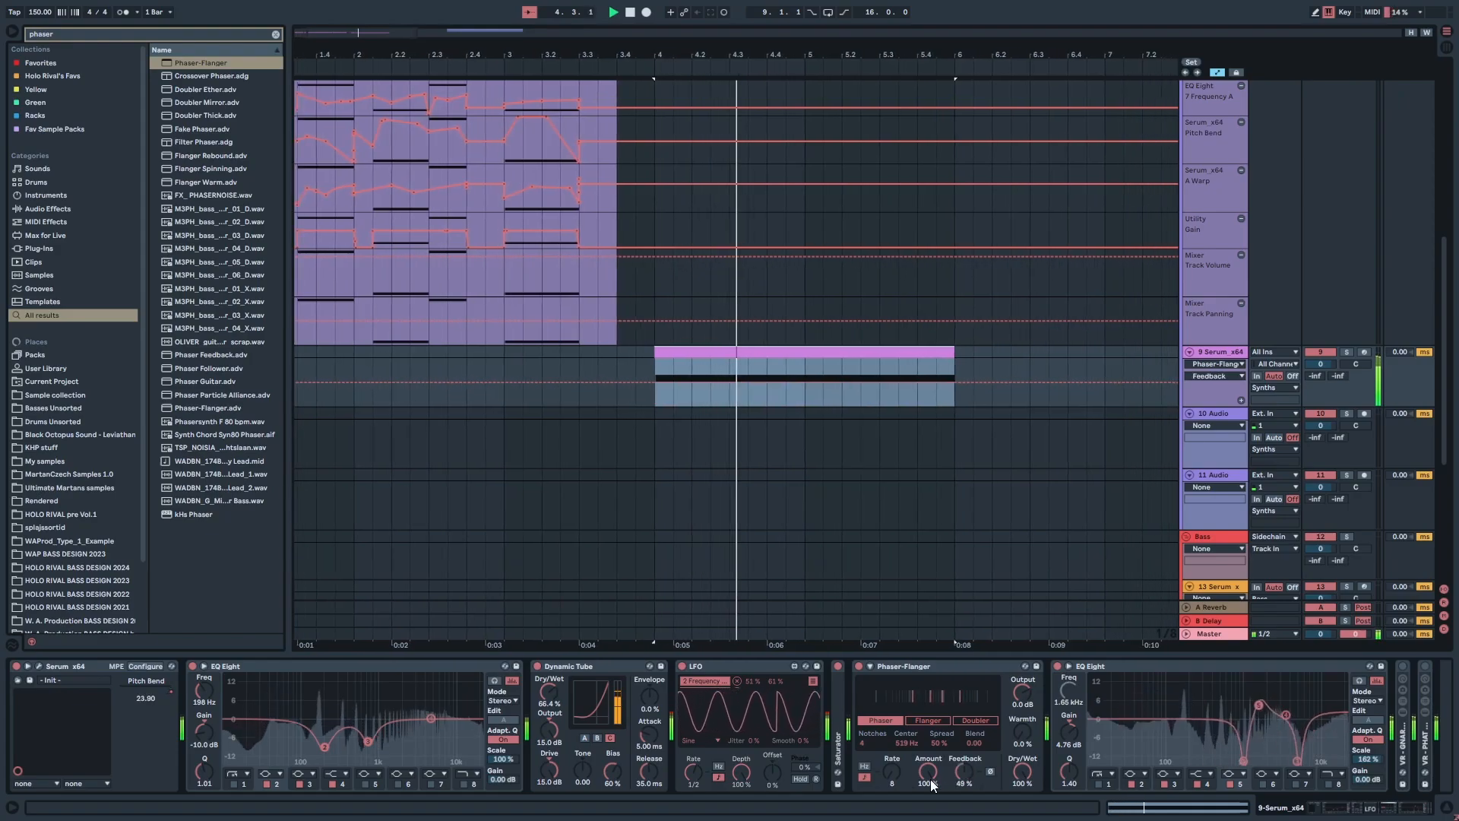
{"action": "key", "text": "space"}
{"action": "key", "text": "space"}
{"action": "key", "text": "space"}
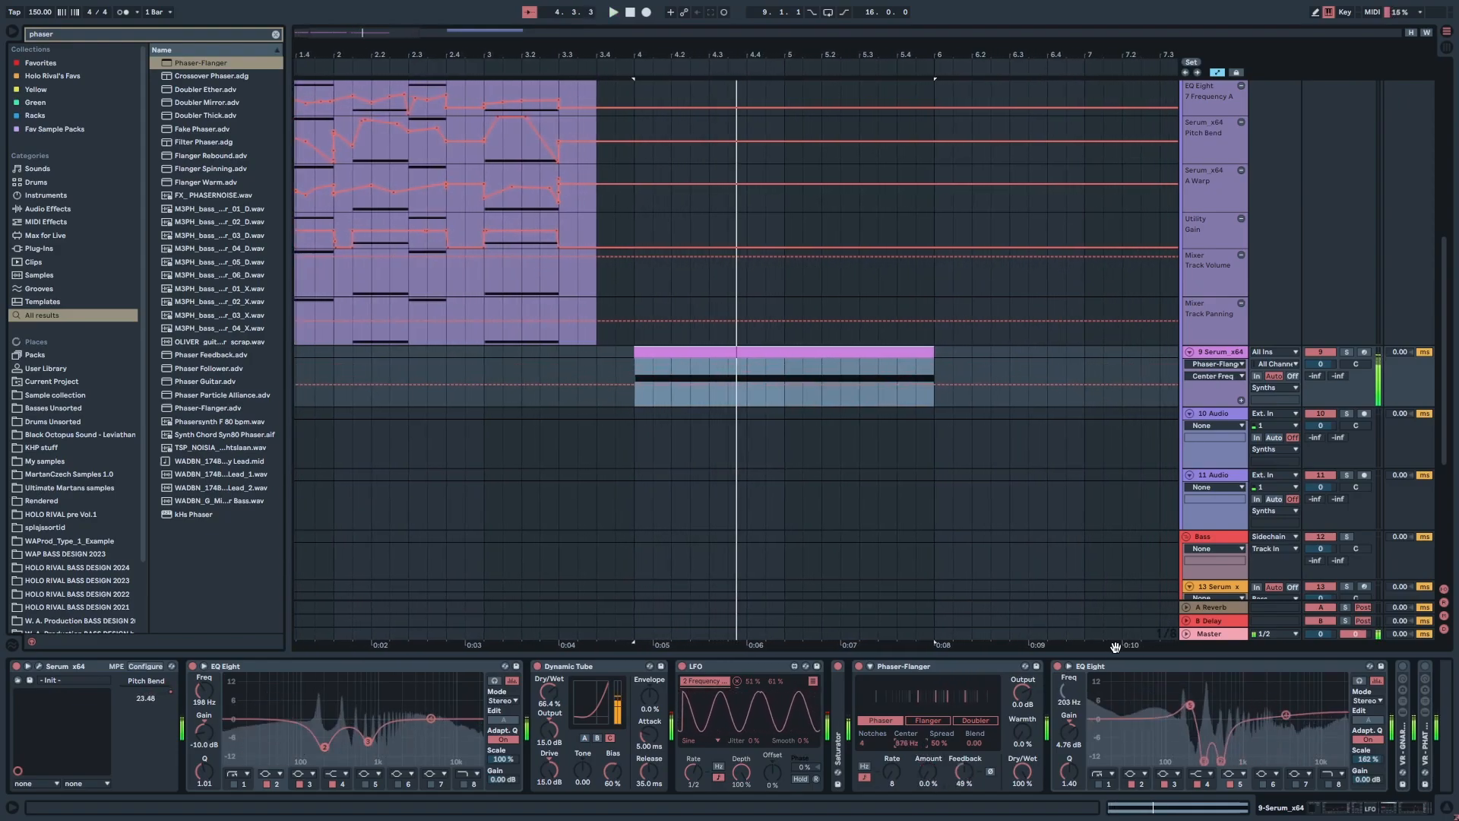
Step: Switch off the EQ Eight after the Phaser-Flanger and audition the clip with only the phaser
{"action": "left_click", "coordinate": [1057, 666]}
{"action": "key", "text": "space"}
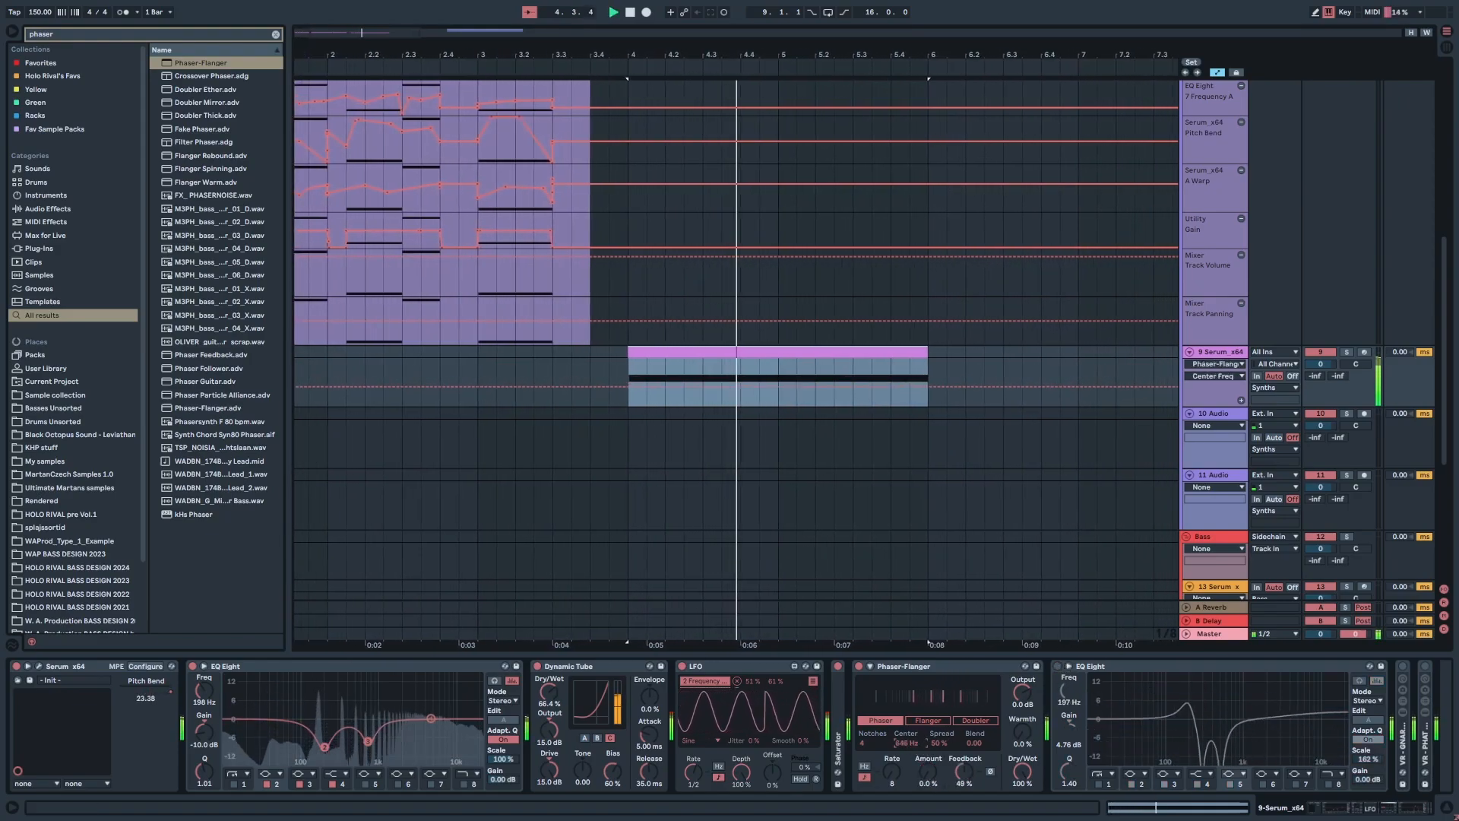
{"action": "key", "text": "space"}
{"action": "key", "text": "space"}
{"action": "key", "text": "space"}
Step: Switch off and collapse the Phaser-Flanger, and switch the second EQ Eight back on and collapse it
{"action": "left_click", "coordinate": [860, 666]}
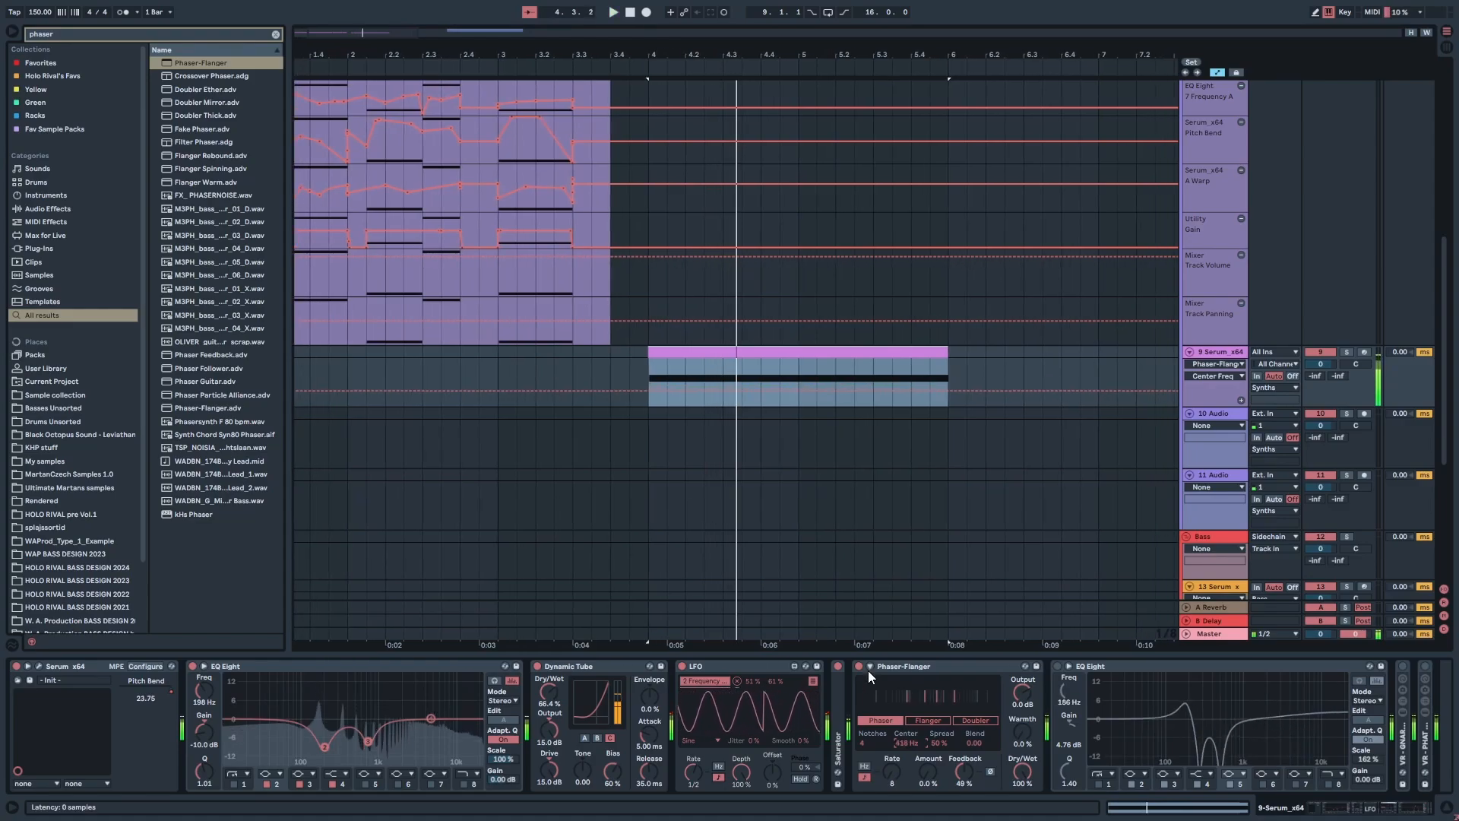
{"action": "double_click", "coordinate": [904, 666]}
{"action": "left_click", "coordinate": [913, 667]}
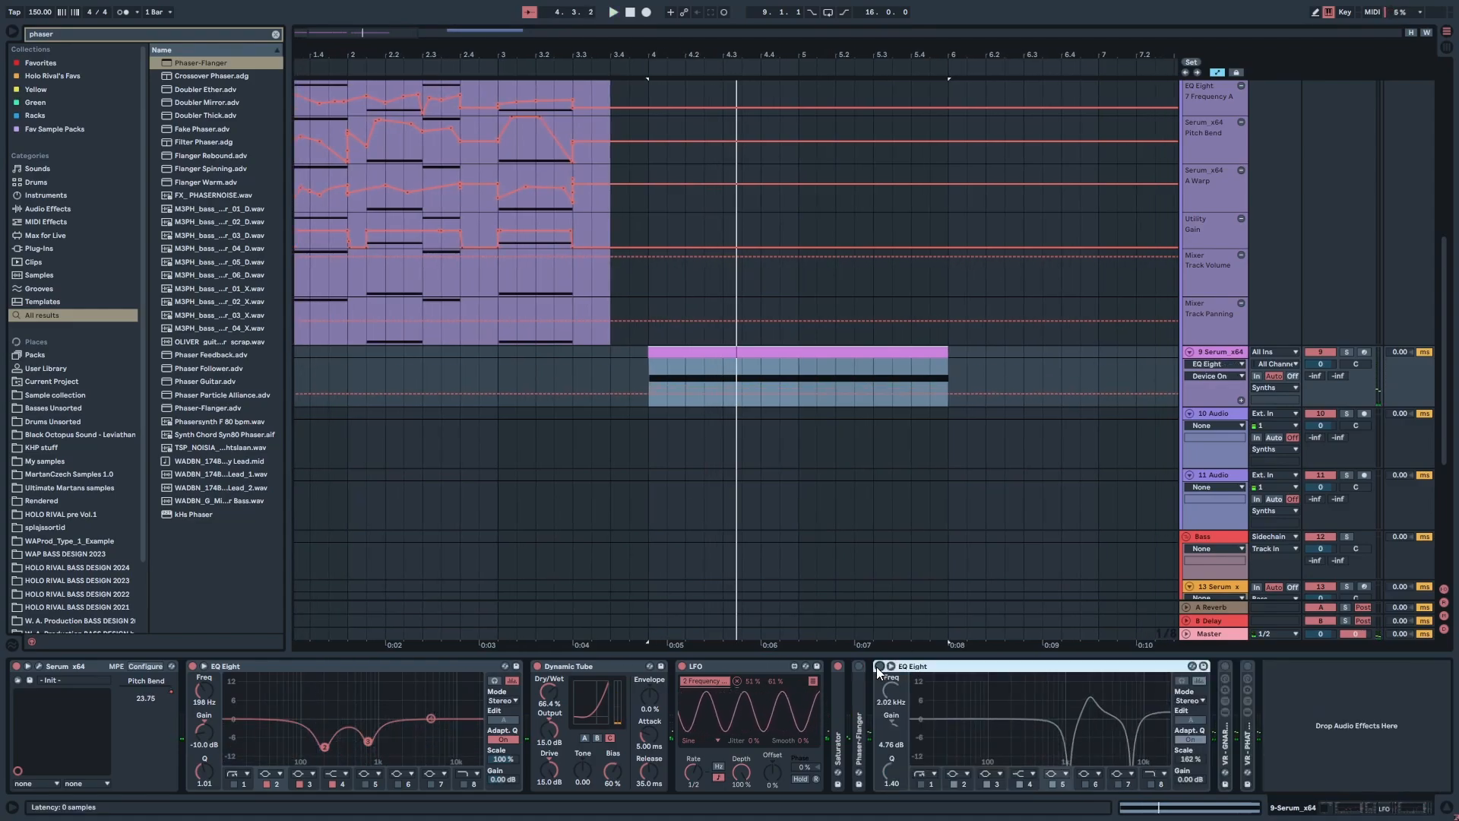
{"action": "double_click", "coordinate": [1085, 667]}
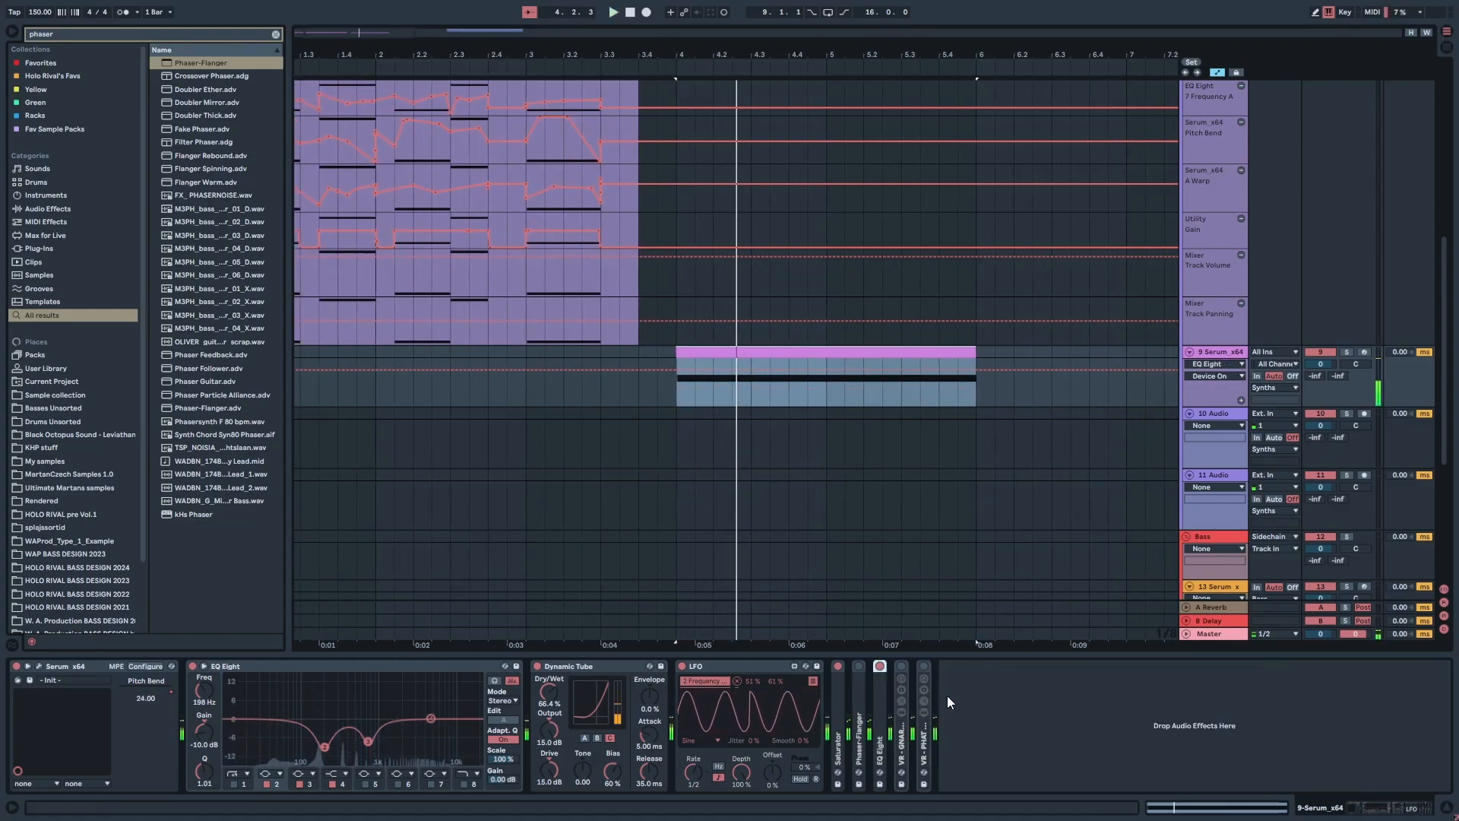
Step: Expand and switch on the VR - GNARL rack and show the devices inside it
{"action": "left_click", "coordinate": [900, 751]}
{"action": "double_click", "coordinate": [900, 750]}
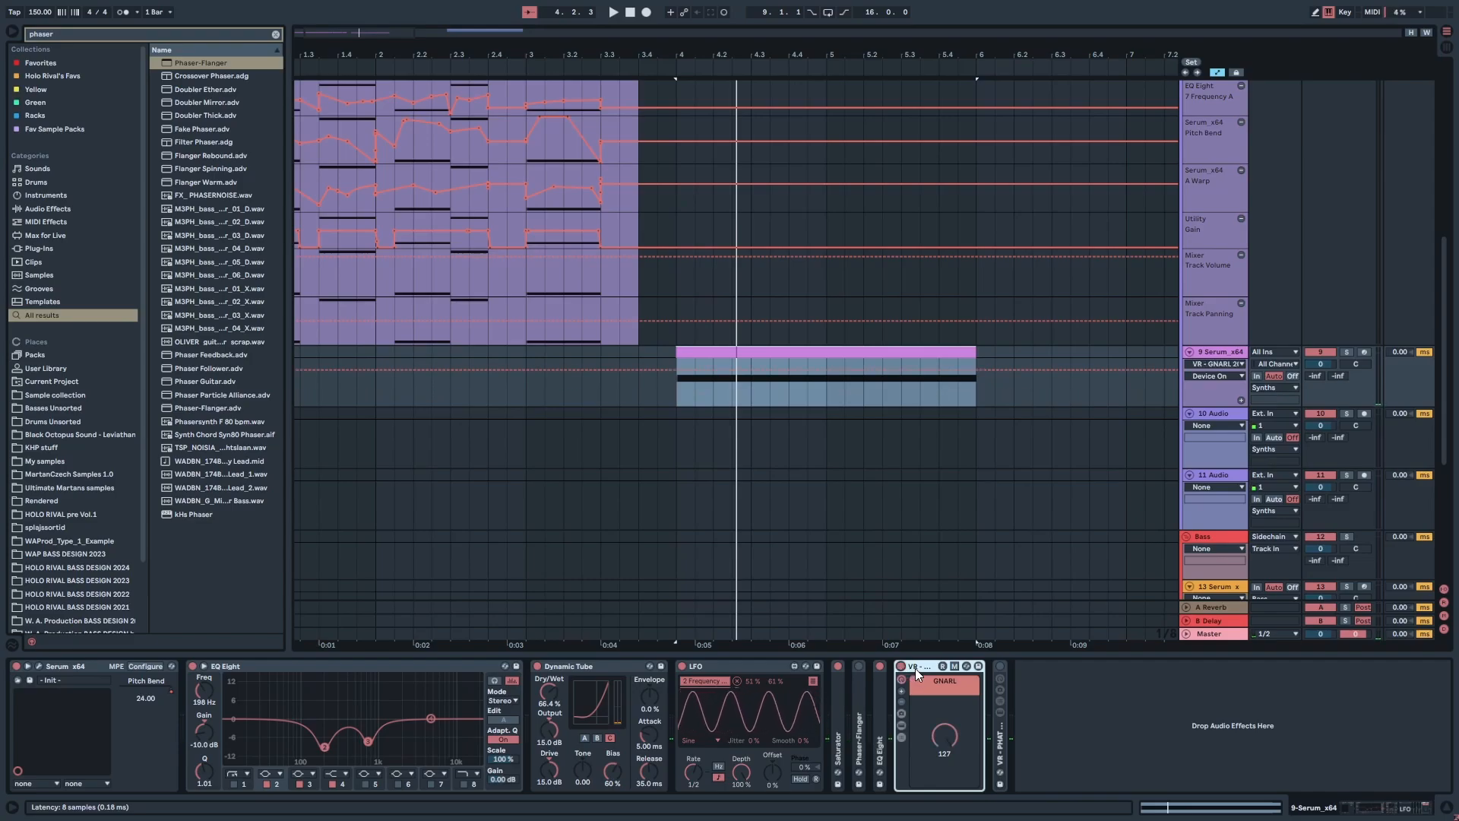
{"action": "left_click", "coordinate": [904, 725]}
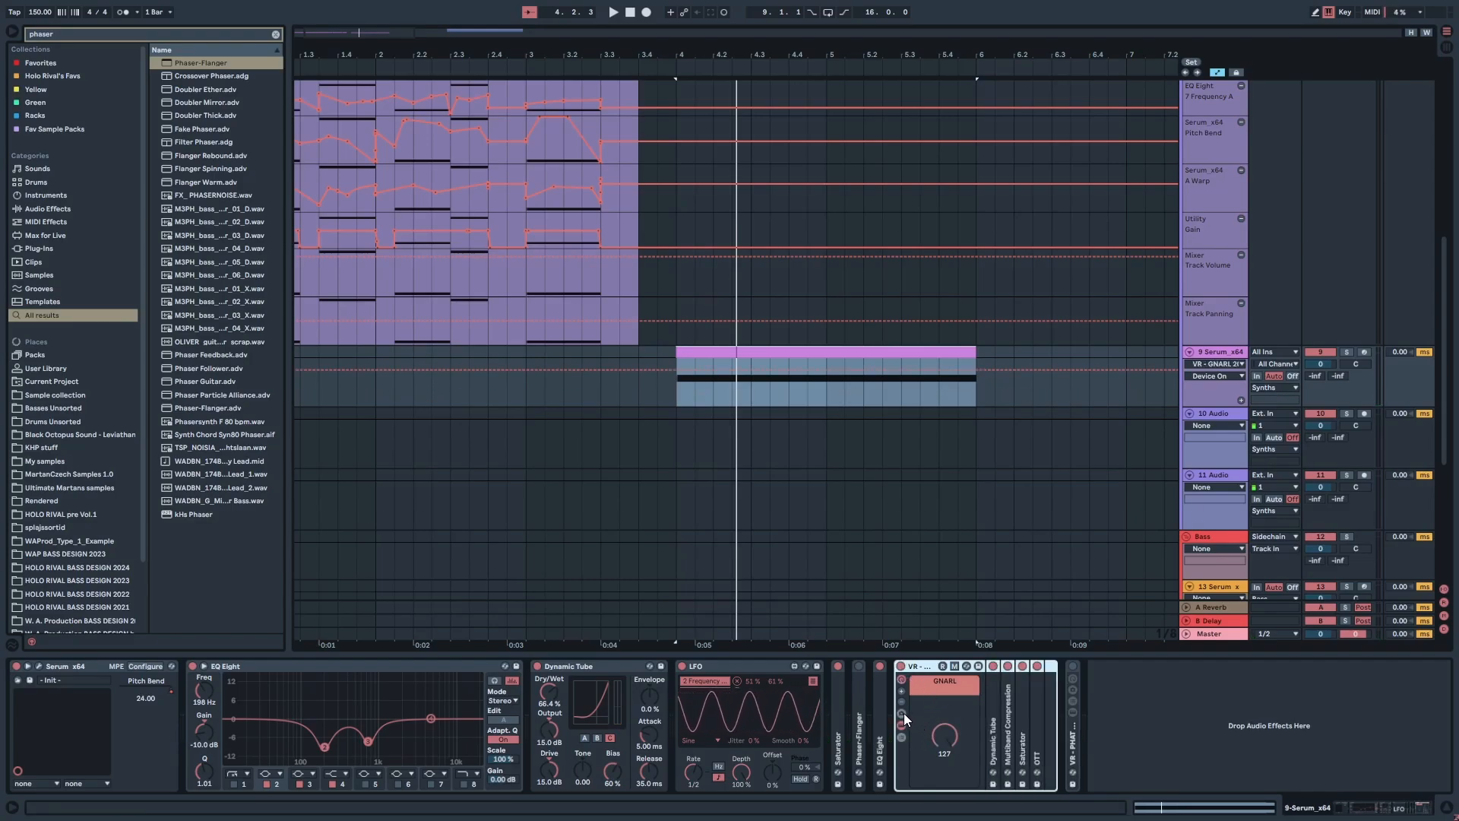
Step: Examine the Dynamic Tube, Multiband Compression and Saturator inside the GNARL rack, collapsing each one again
{"action": "left_click", "coordinate": [1011, 723]}
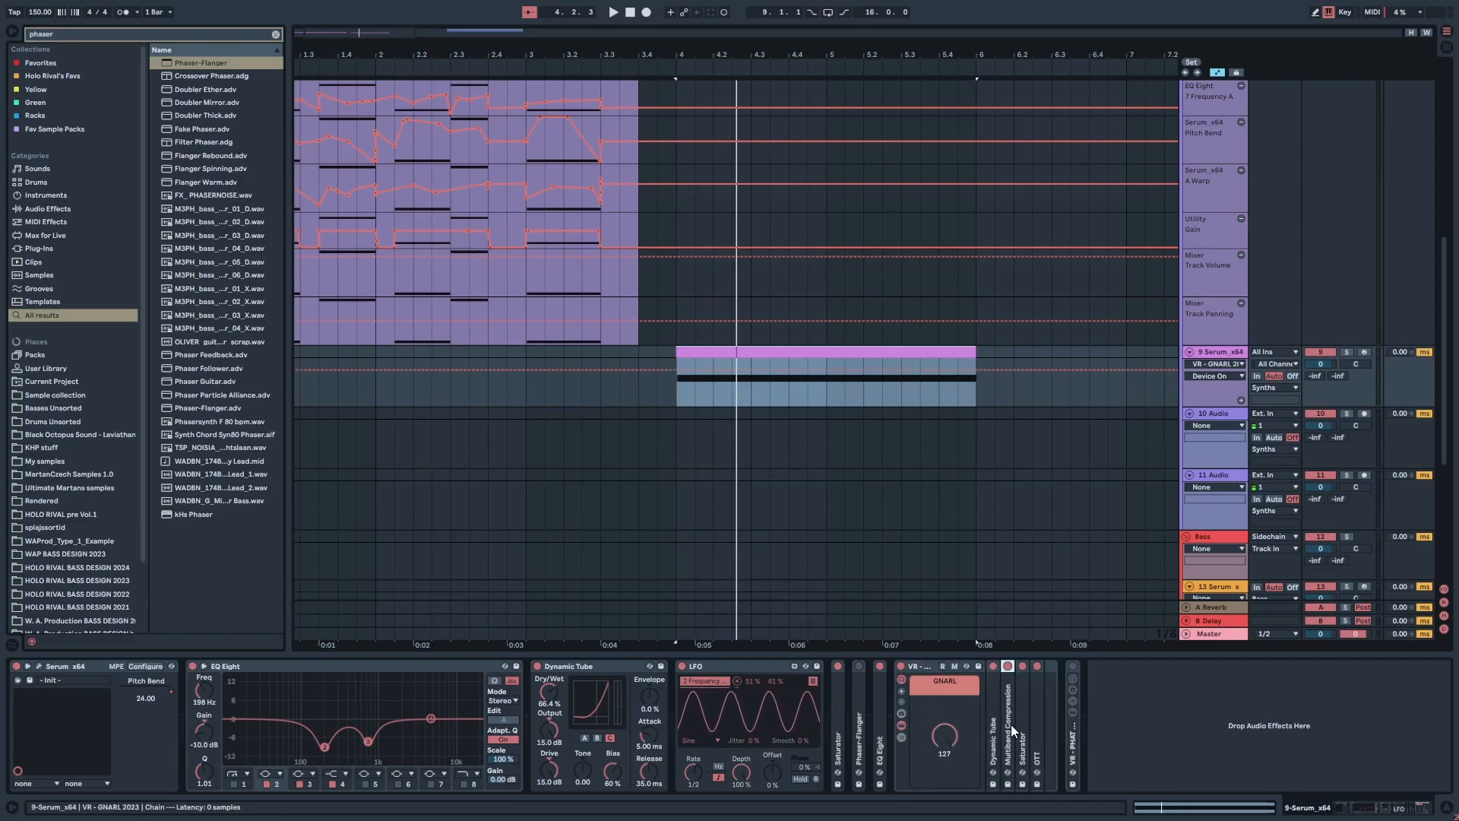
{"action": "left_click", "coordinate": [992, 727]}
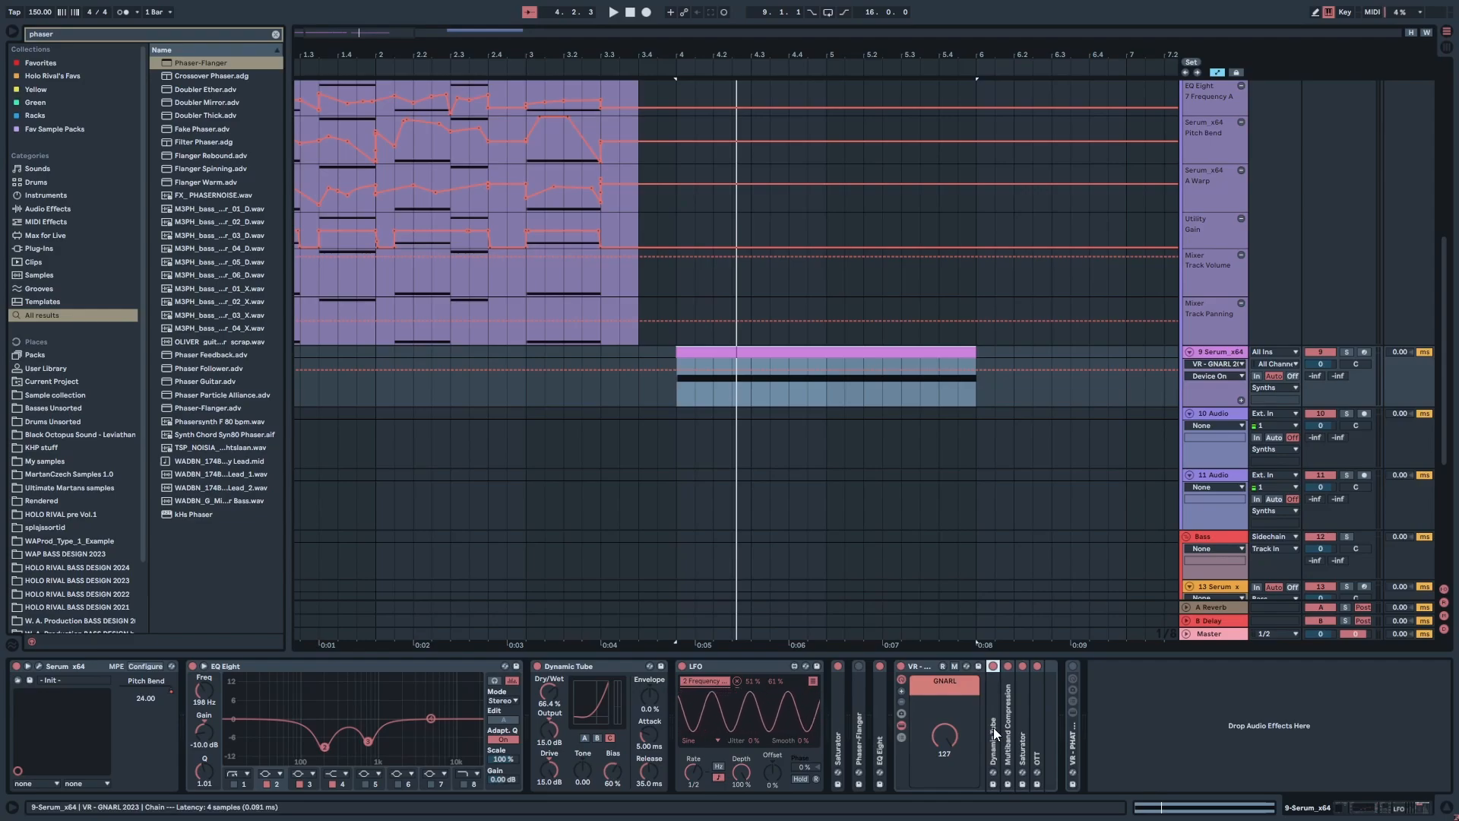
{"action": "double_click", "coordinate": [992, 727]}
{"action": "double_click", "coordinate": [1137, 714]}
{"action": "double_click", "coordinate": [1065, 667]}
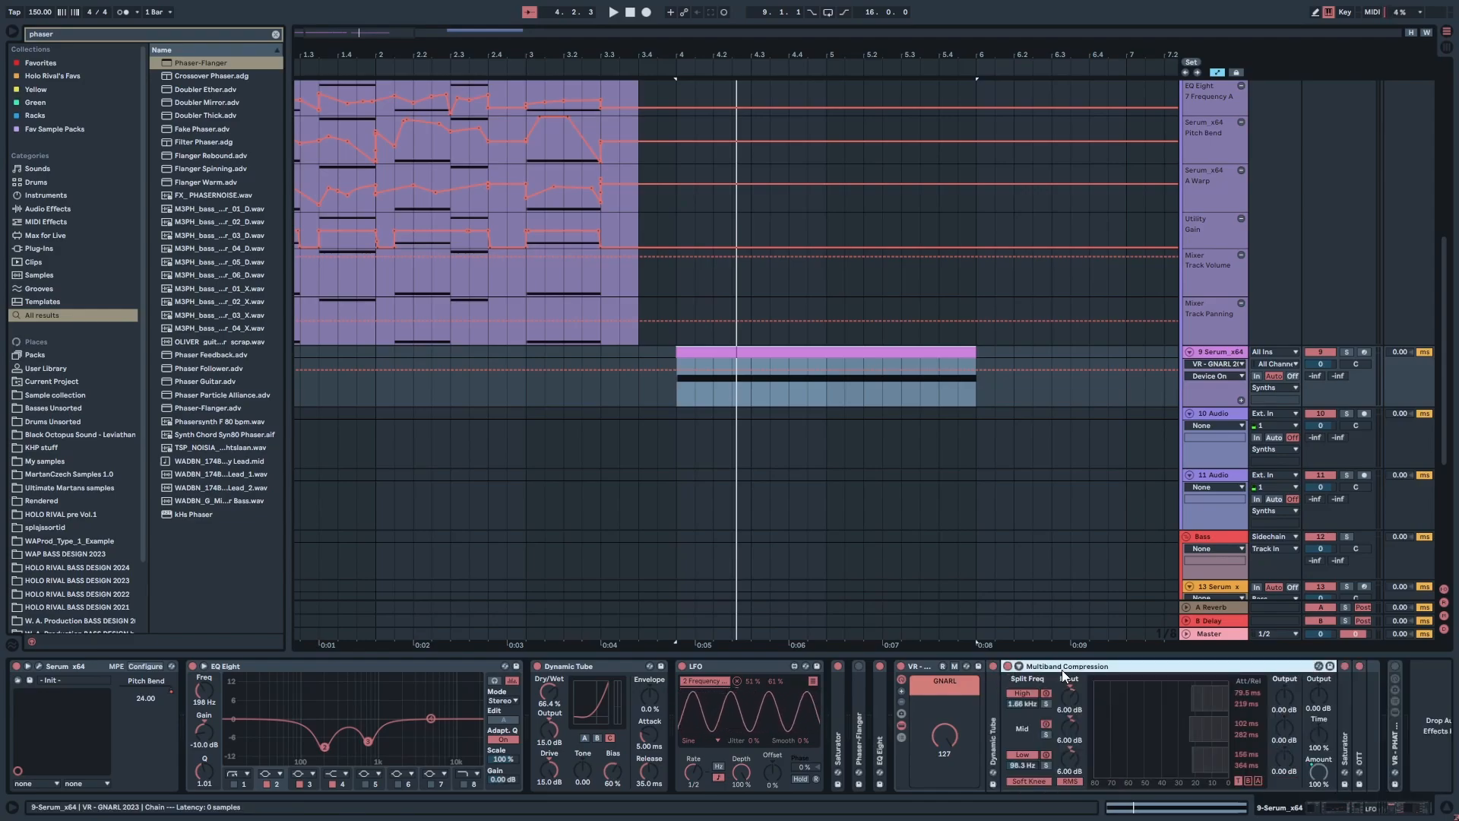
{"action": "double_click", "coordinate": [1060, 668]}
{"action": "double_click", "coordinate": [1022, 706]}
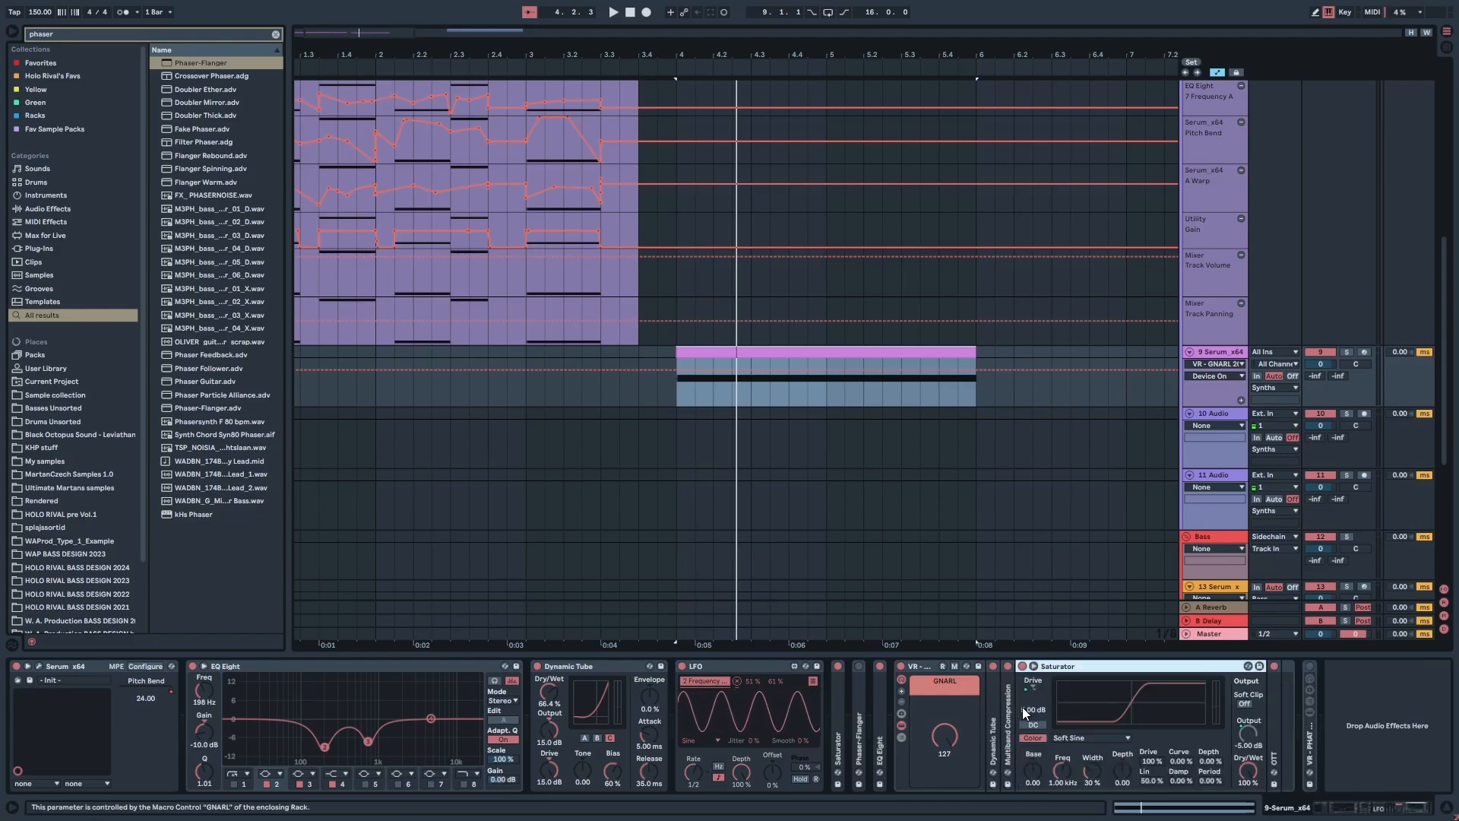
{"action": "double_click", "coordinate": [1064, 669]}
Step: Audition the clip through the GNARL rack, collapse that rack, and expand the VR - PHAT rack
{"action": "key", "text": "space"}
{"action": "double_click", "coordinate": [928, 667]}
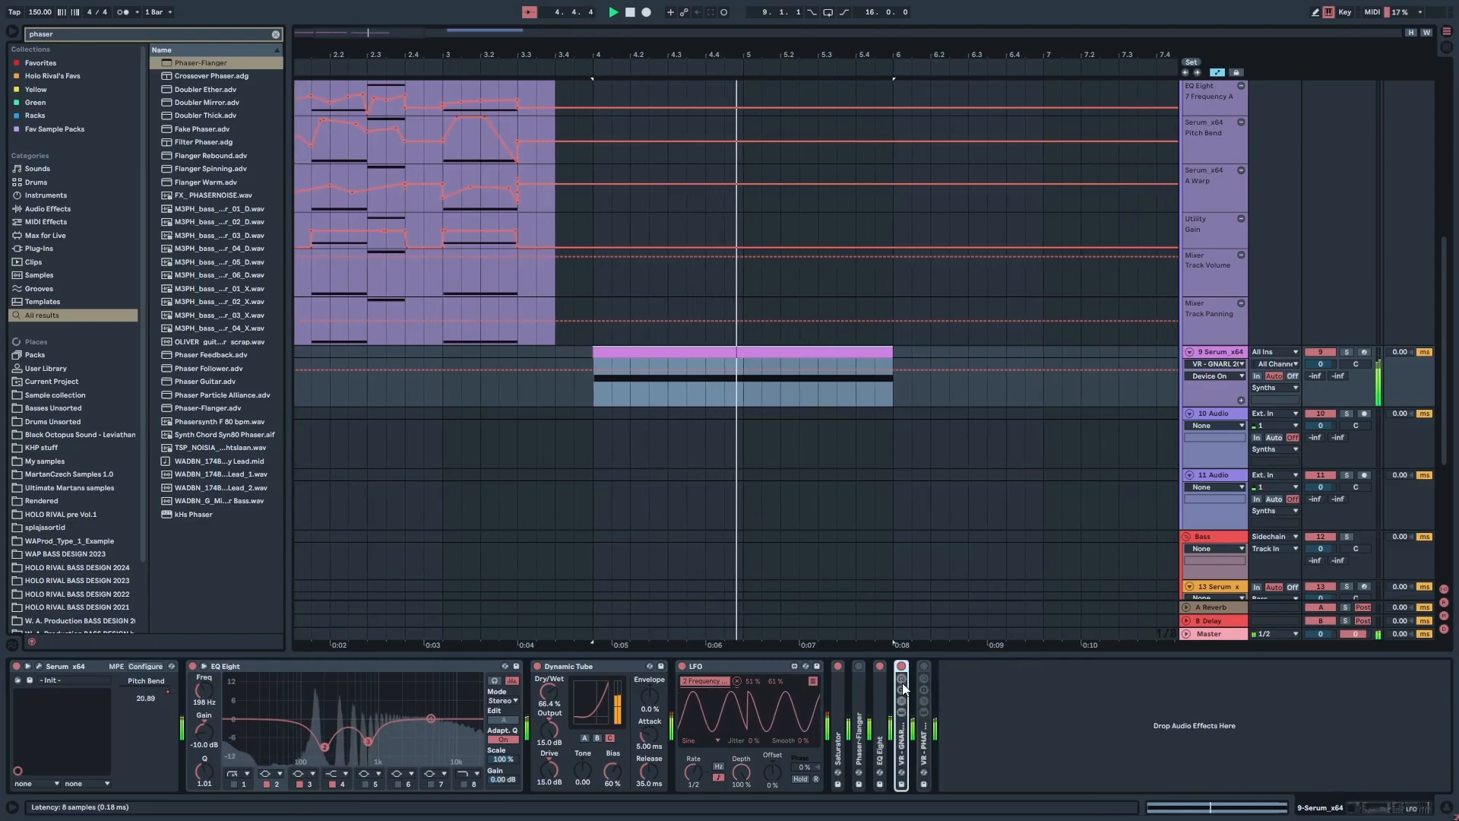
{"action": "double_click", "coordinate": [924, 684]}
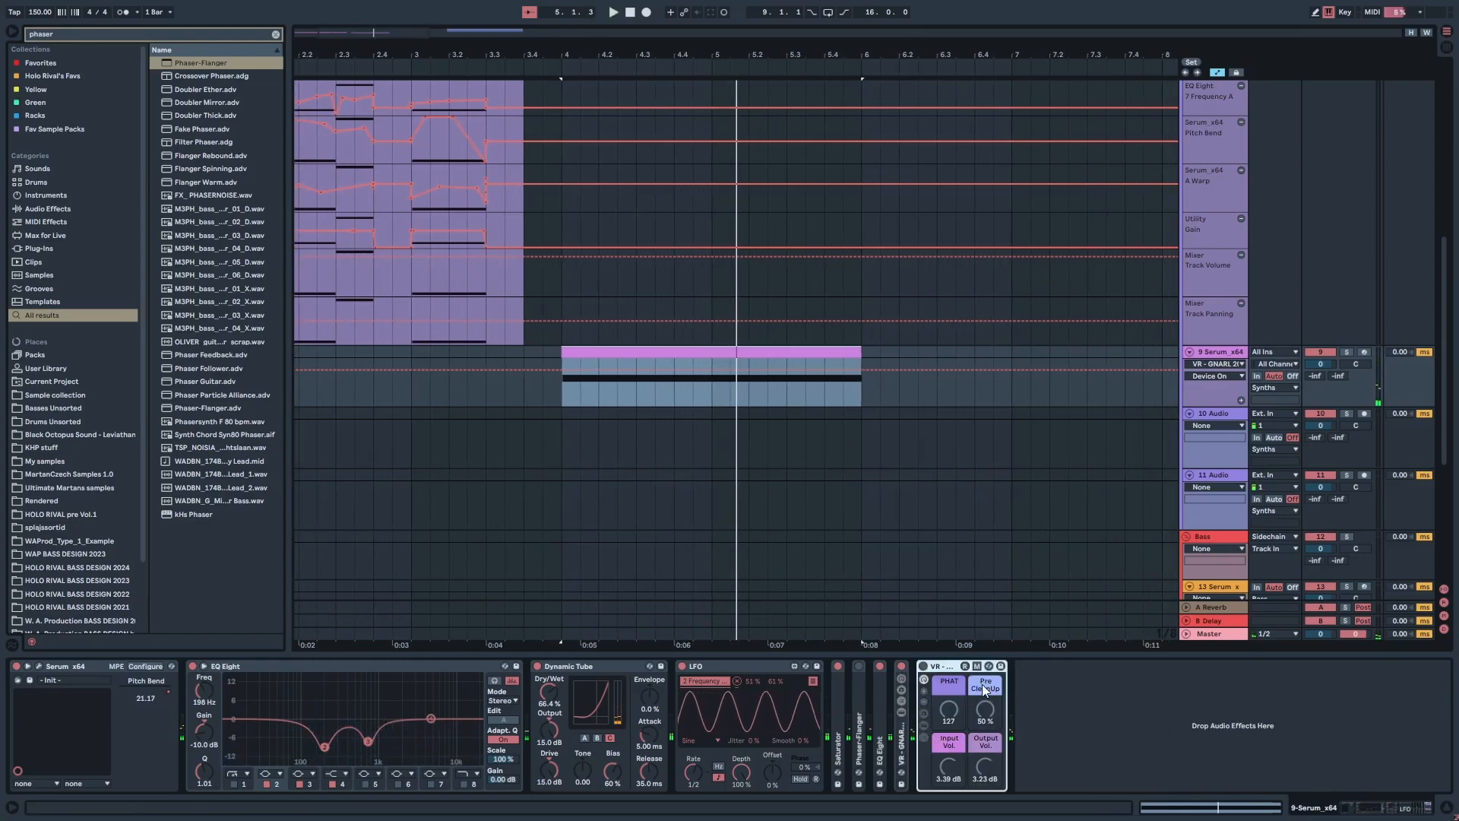
Step: Audition the track 9 clip from bar 4 through the VR - PHAT rack
{"action": "key", "text": "space"}
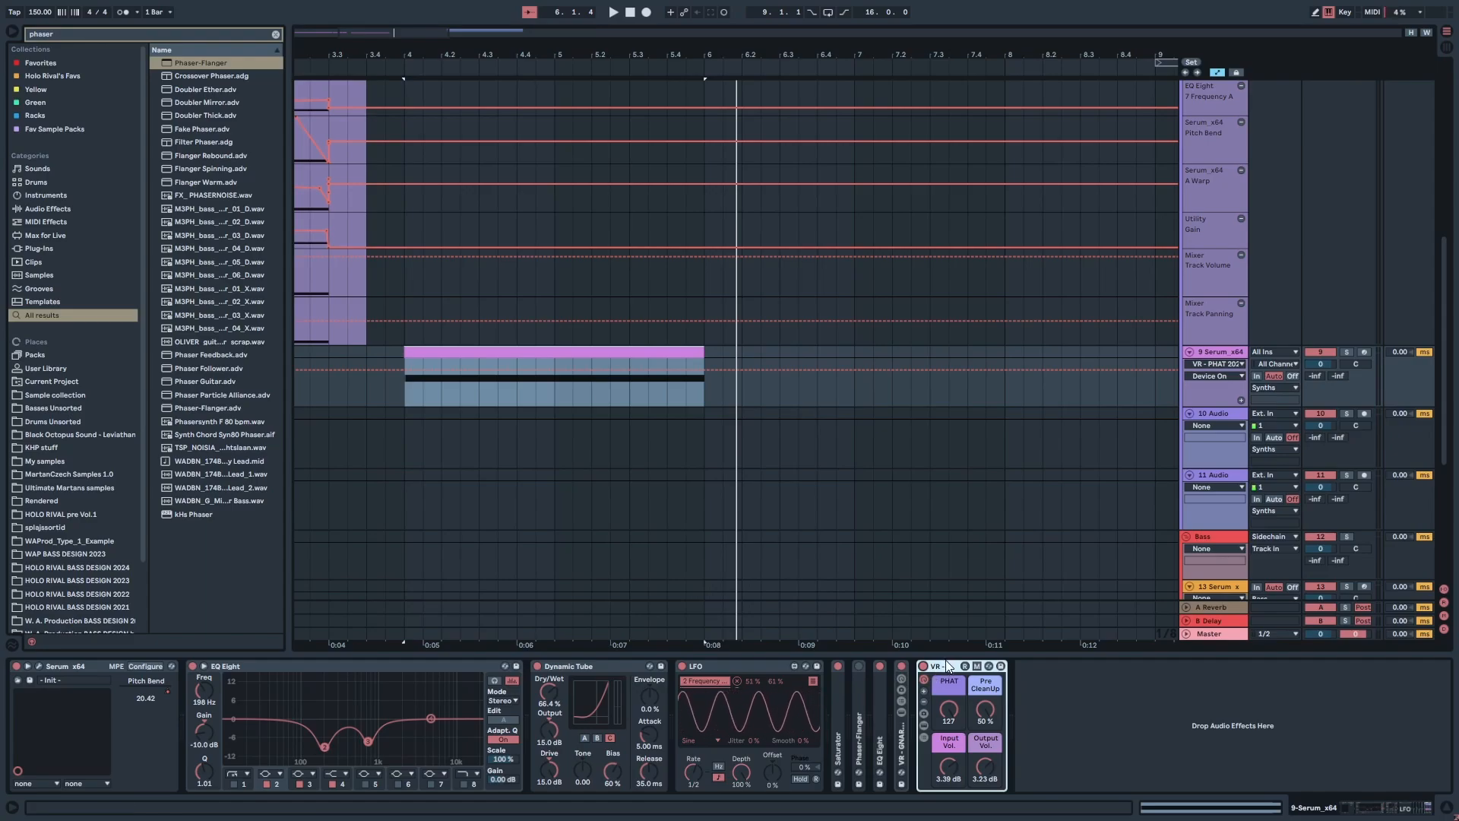
{"action": "left_click", "coordinate": [1103, 709]}
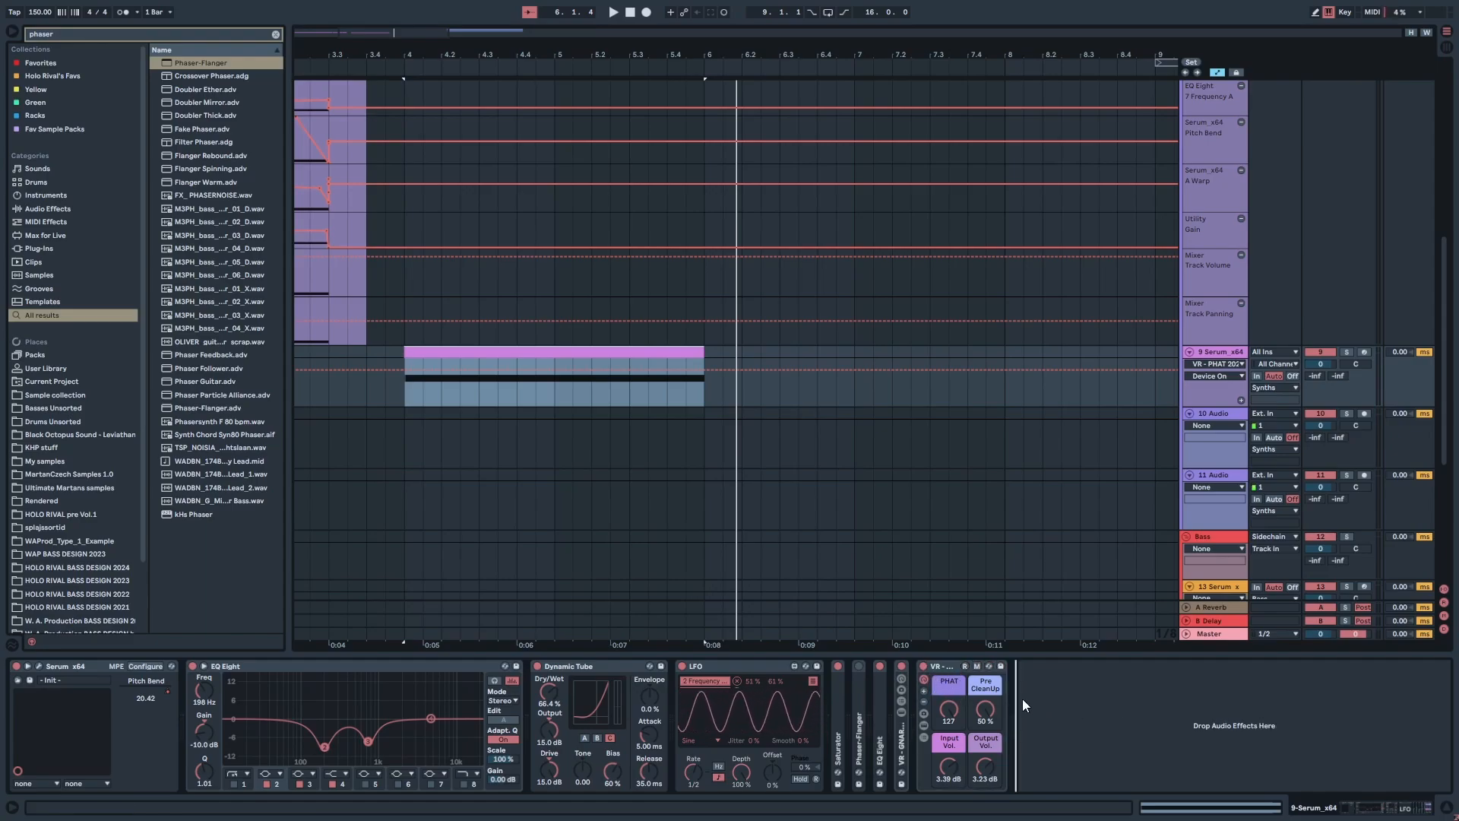
{"action": "left_click", "coordinate": [945, 667]}
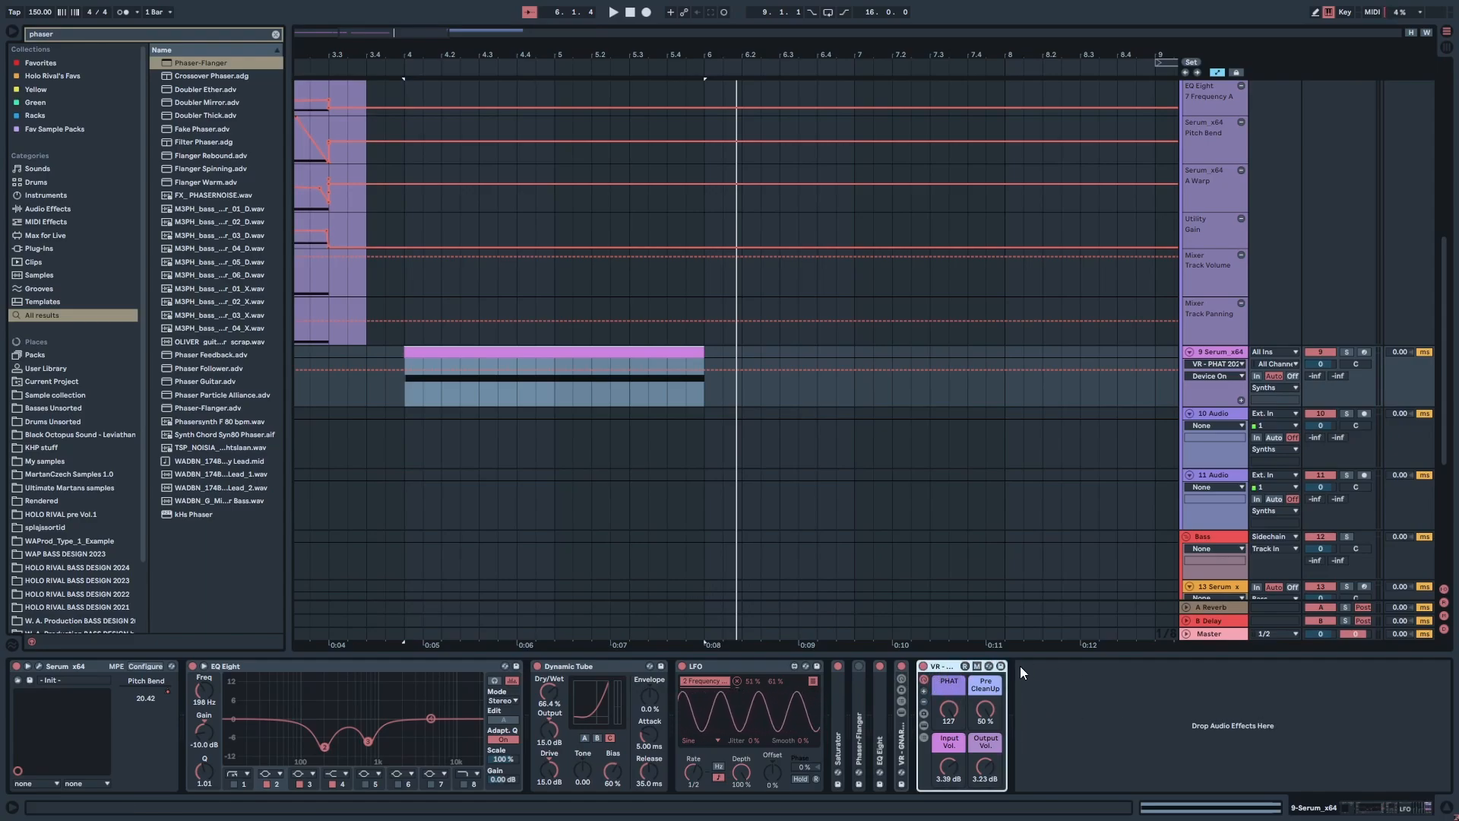
{"action": "key", "text": "space"}
{"action": "key", "text": "w"}
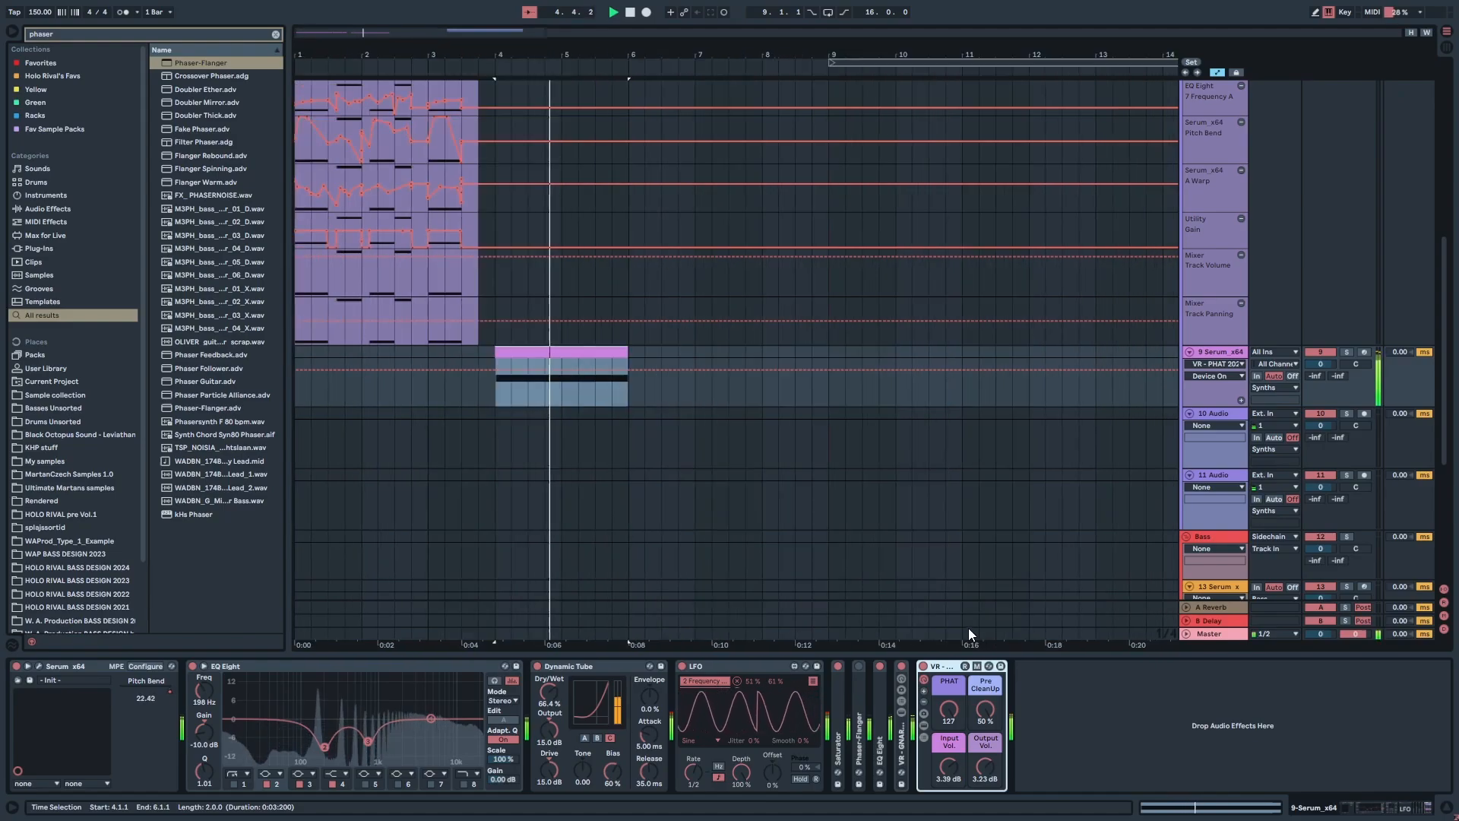
{"action": "scroll", "coordinate": [714, 515], "scroll_direction": "up", "scroll_amount": 3}
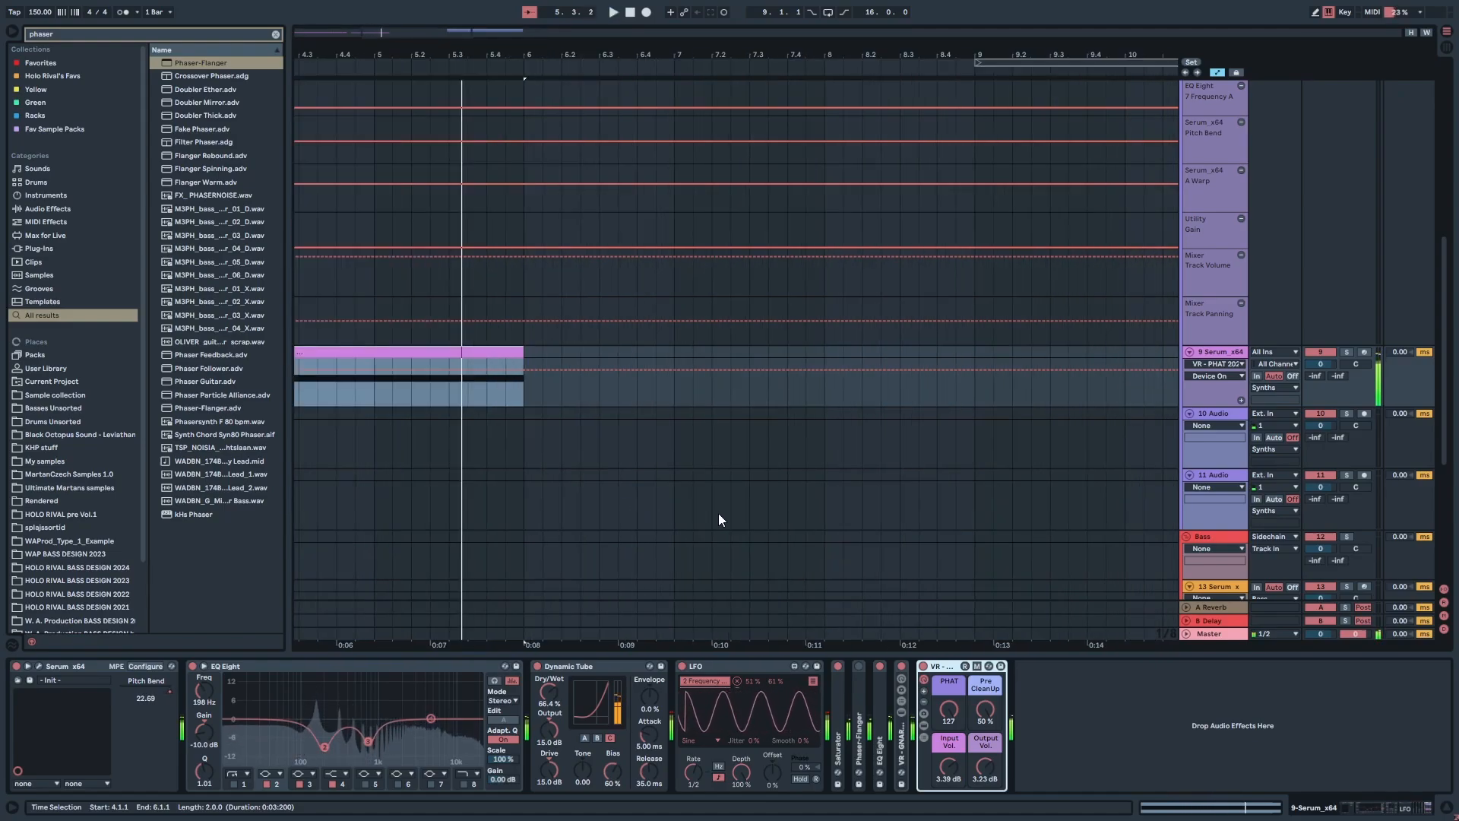
Step: Compare the track 9 clip with the VR - PHAT rack bypassed and switched back on during playback
{"action": "left_click", "coordinate": [923, 667]}
{"action": "key", "text": "space"}
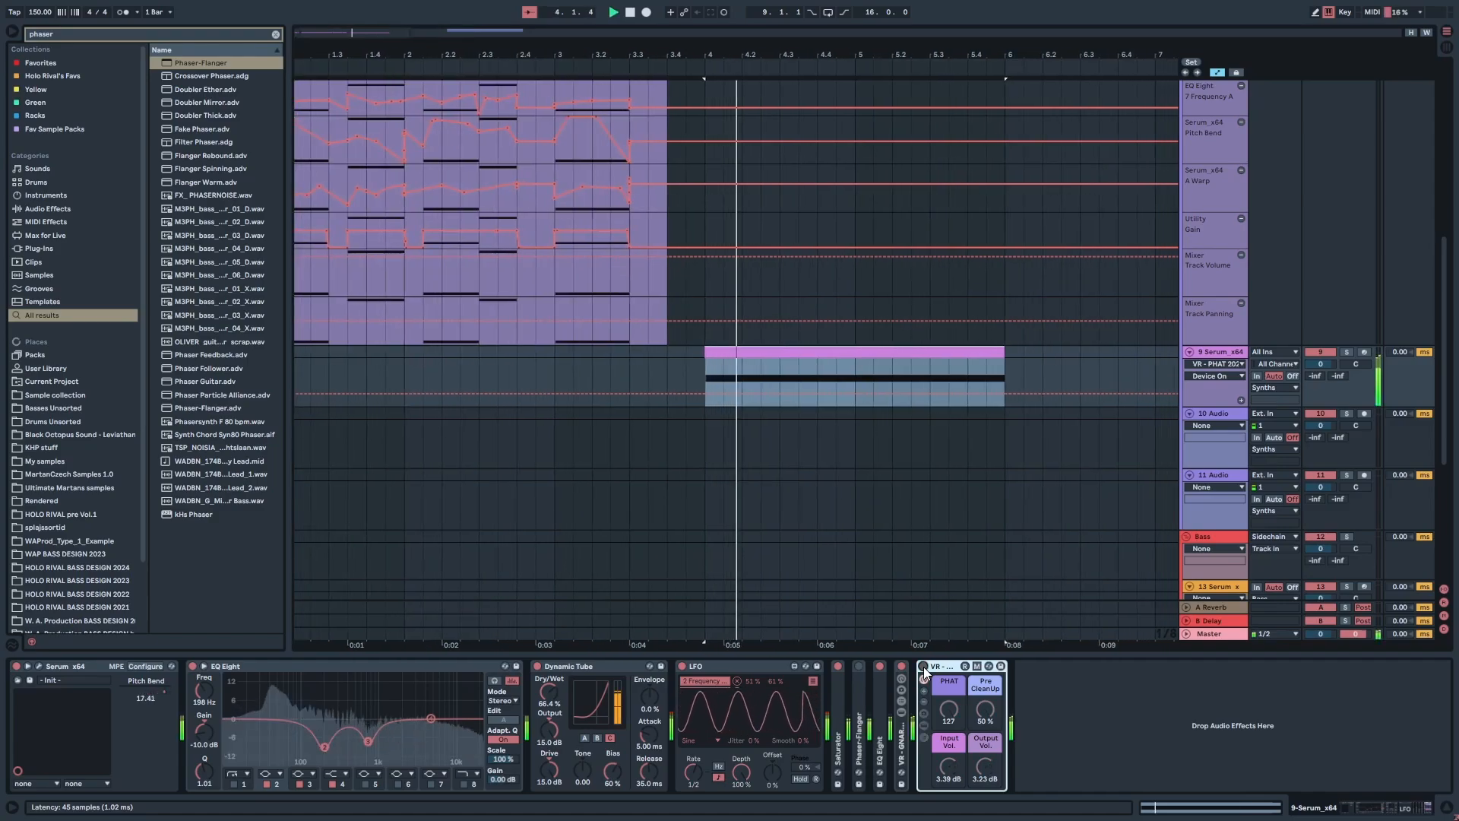
{"action": "left_click", "coordinate": [922, 667]}
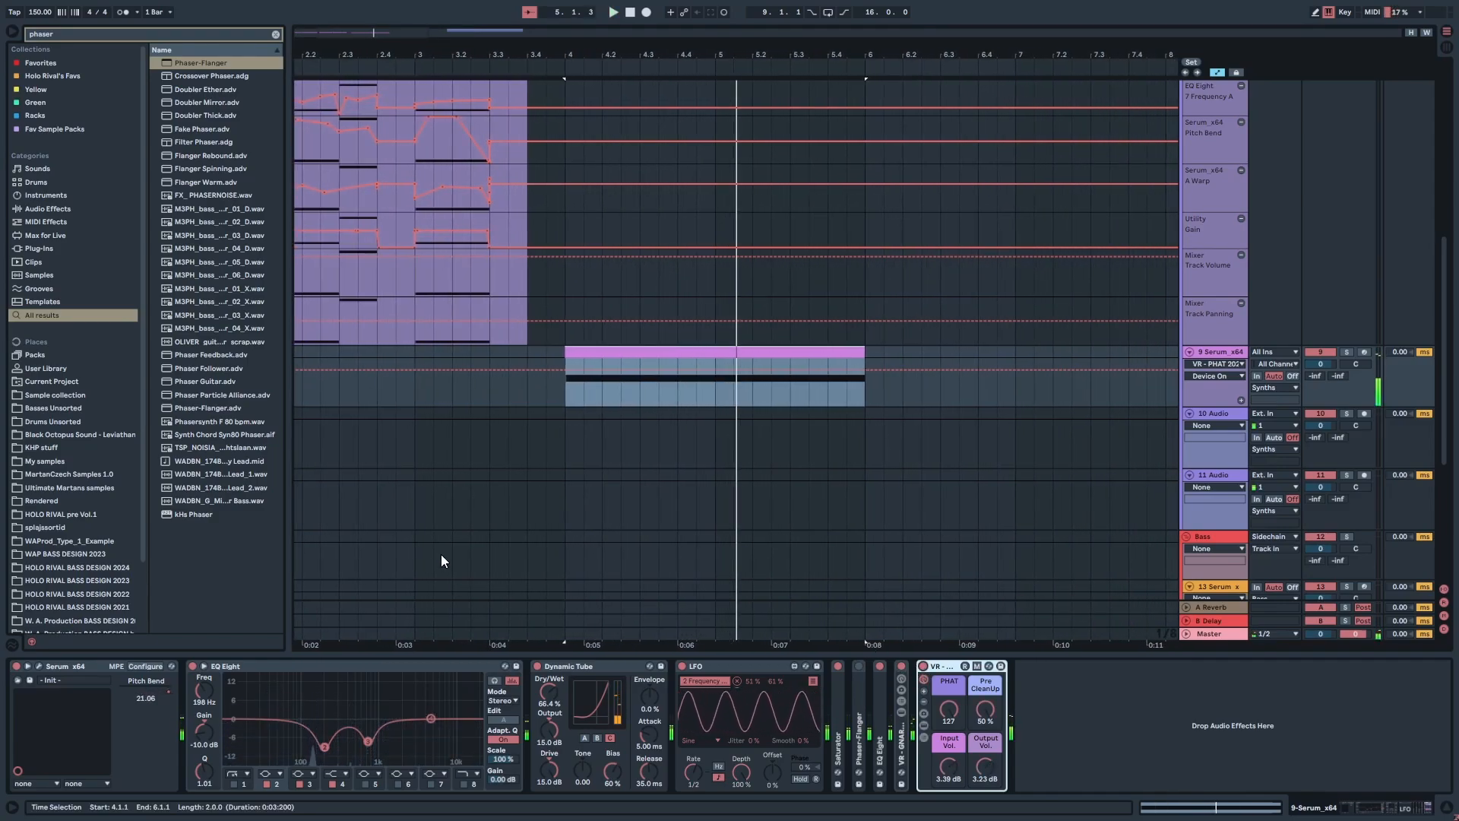
{"action": "key", "text": "space"}
{"action": "scroll", "coordinate": [679, 426], "scroll_direction": "down", "scroll_amount": 3}
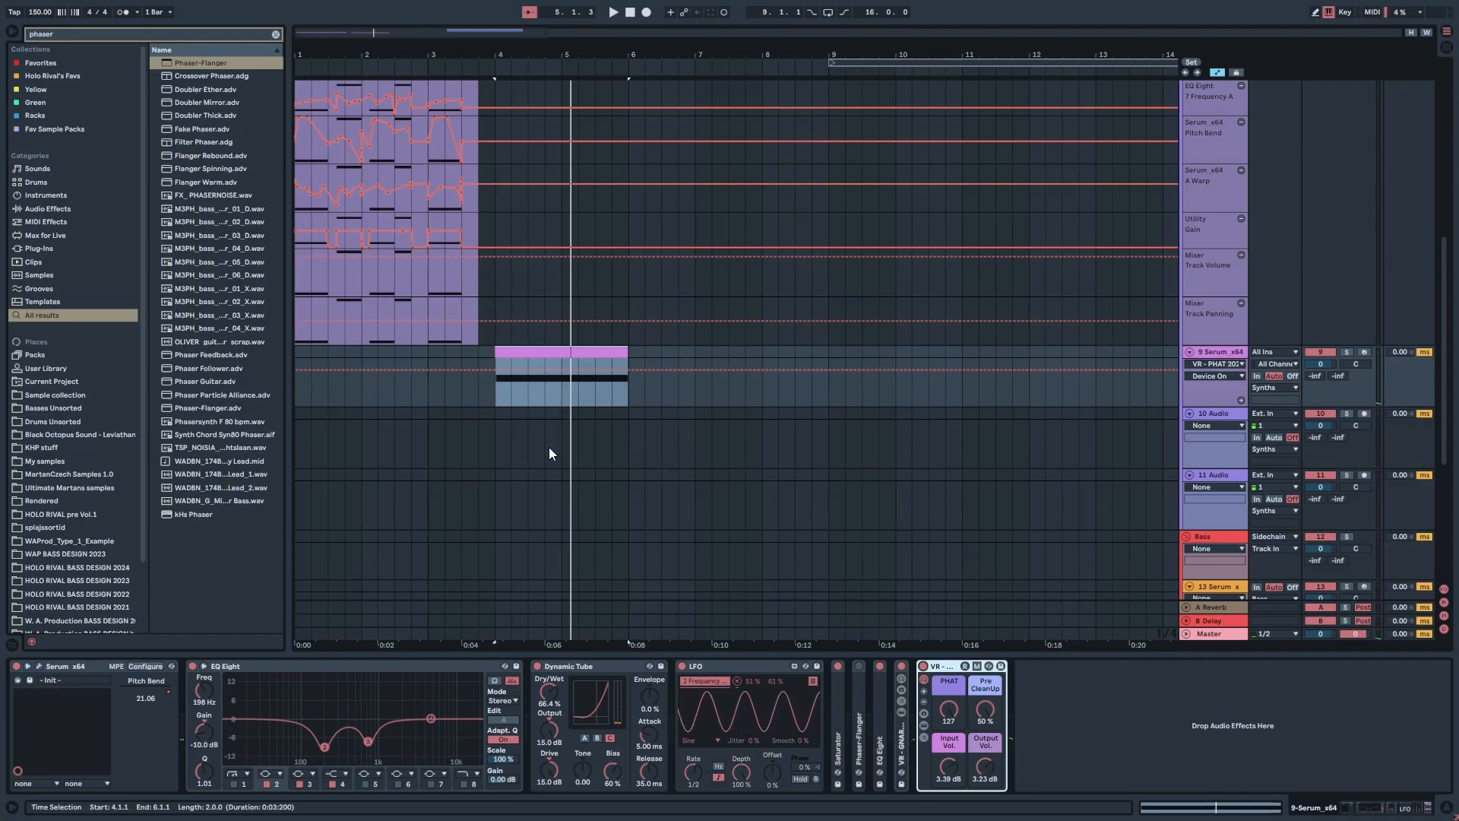
Step: Try out a swept low cut during playback using a temporary EQ Eight placed before the VR - GNARL rack
{"action": "left_click", "coordinate": [275, 34]}
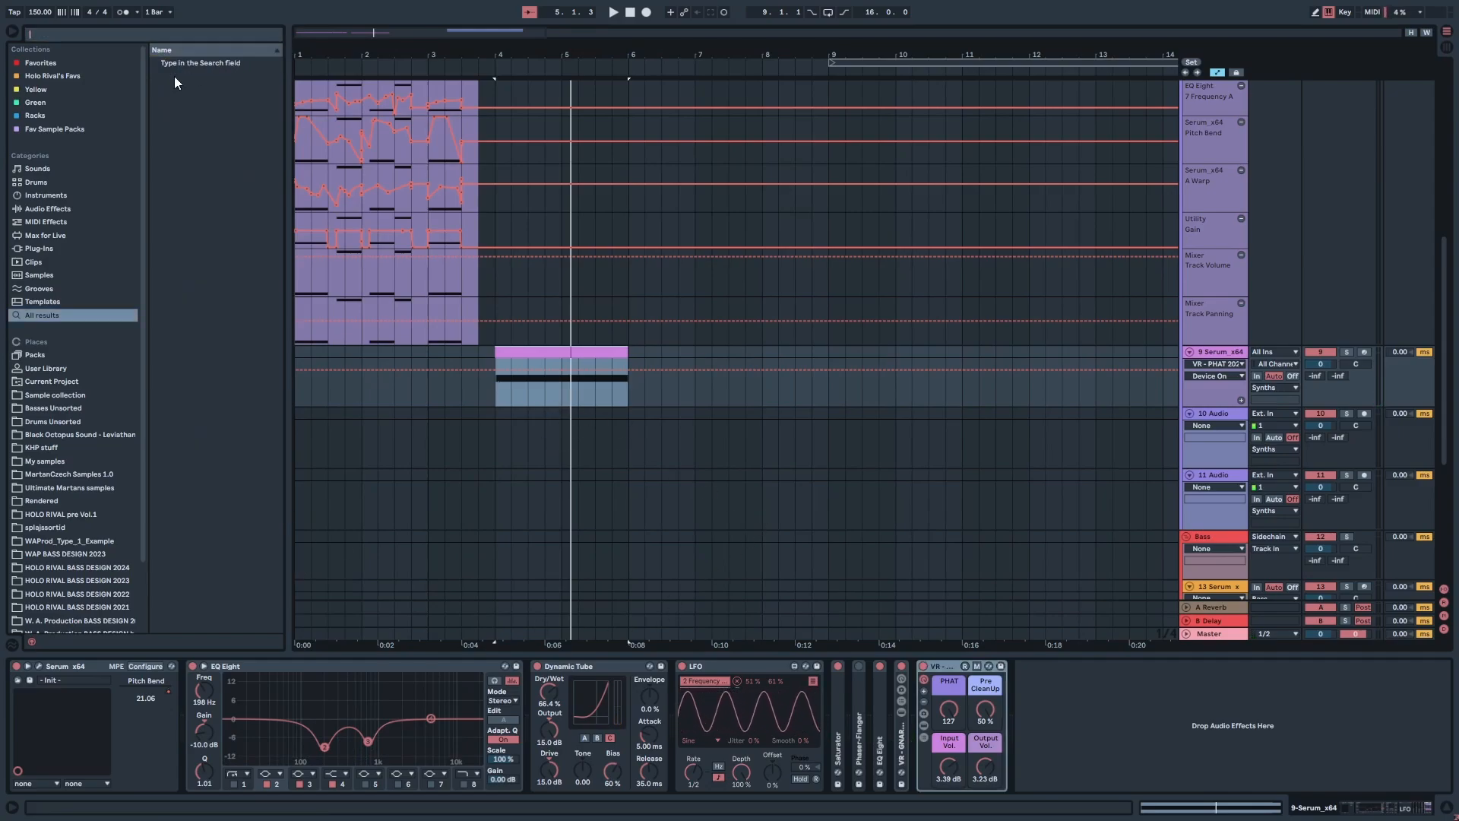
{"action": "left_click", "coordinate": [54, 209]}
{"action": "mouse_move", "coordinate": [168, 128]}
{"action": "left_mouse_down"}
{"action": "mouse_move", "coordinate": [874, 657]}
{"action": "mouse_move", "coordinate": [865, 697]}
{"action": "mouse_move", "coordinate": [895, 710]}
{"action": "left_mouse_up"}
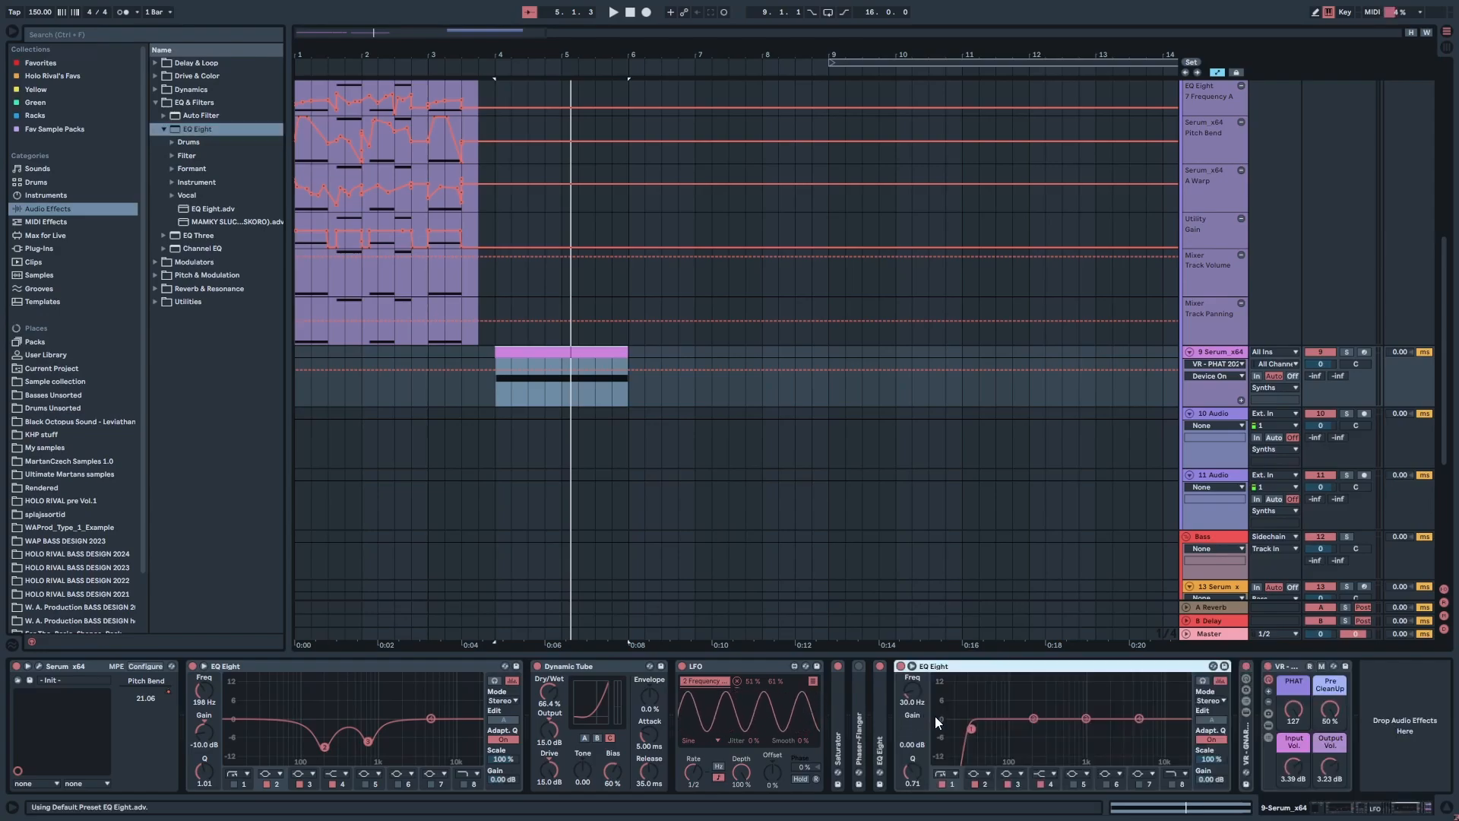
{"action": "key", "text": "space"}
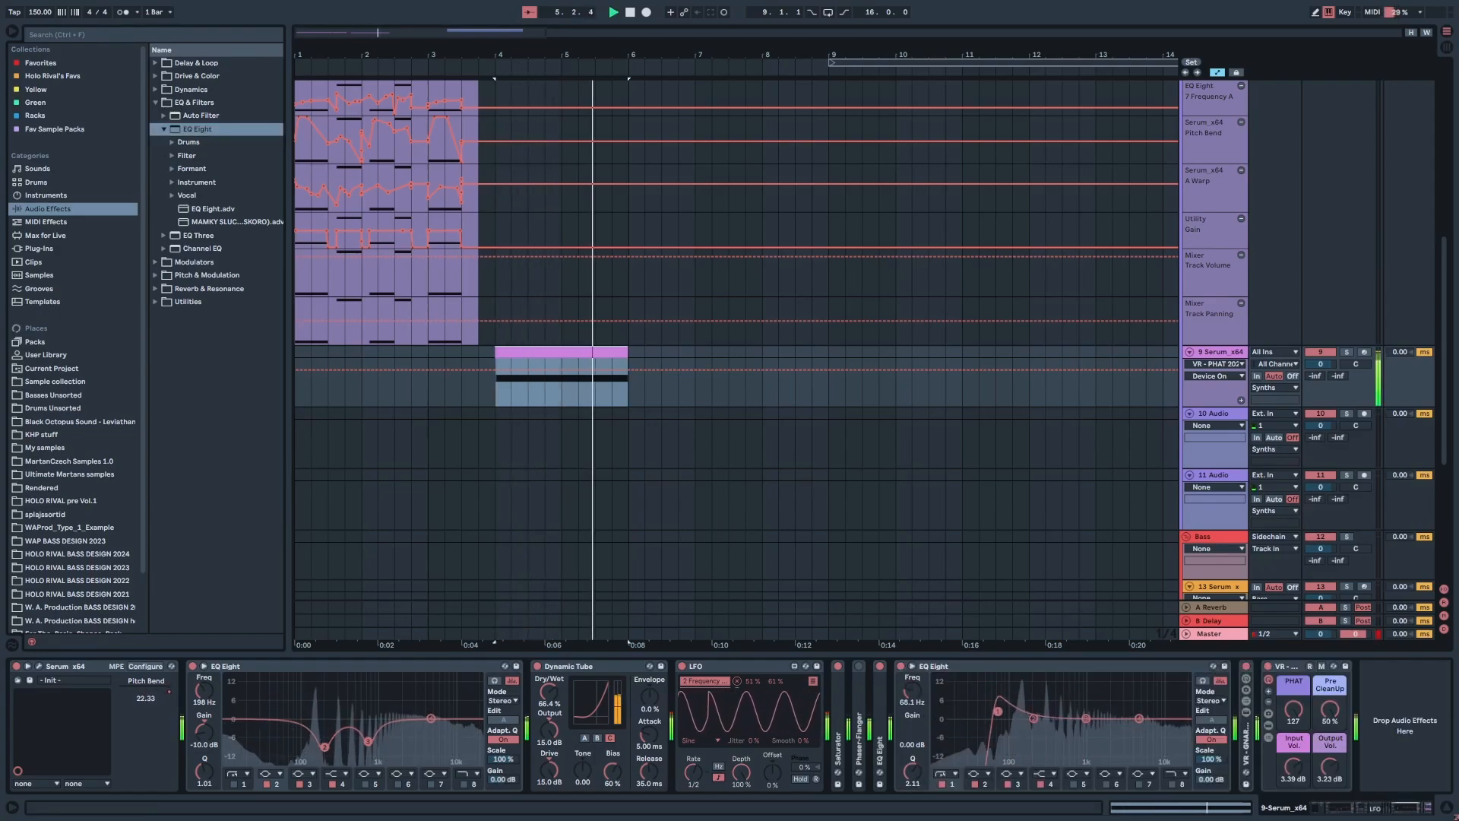
{"action": "left_click", "coordinate": [936, 665]}
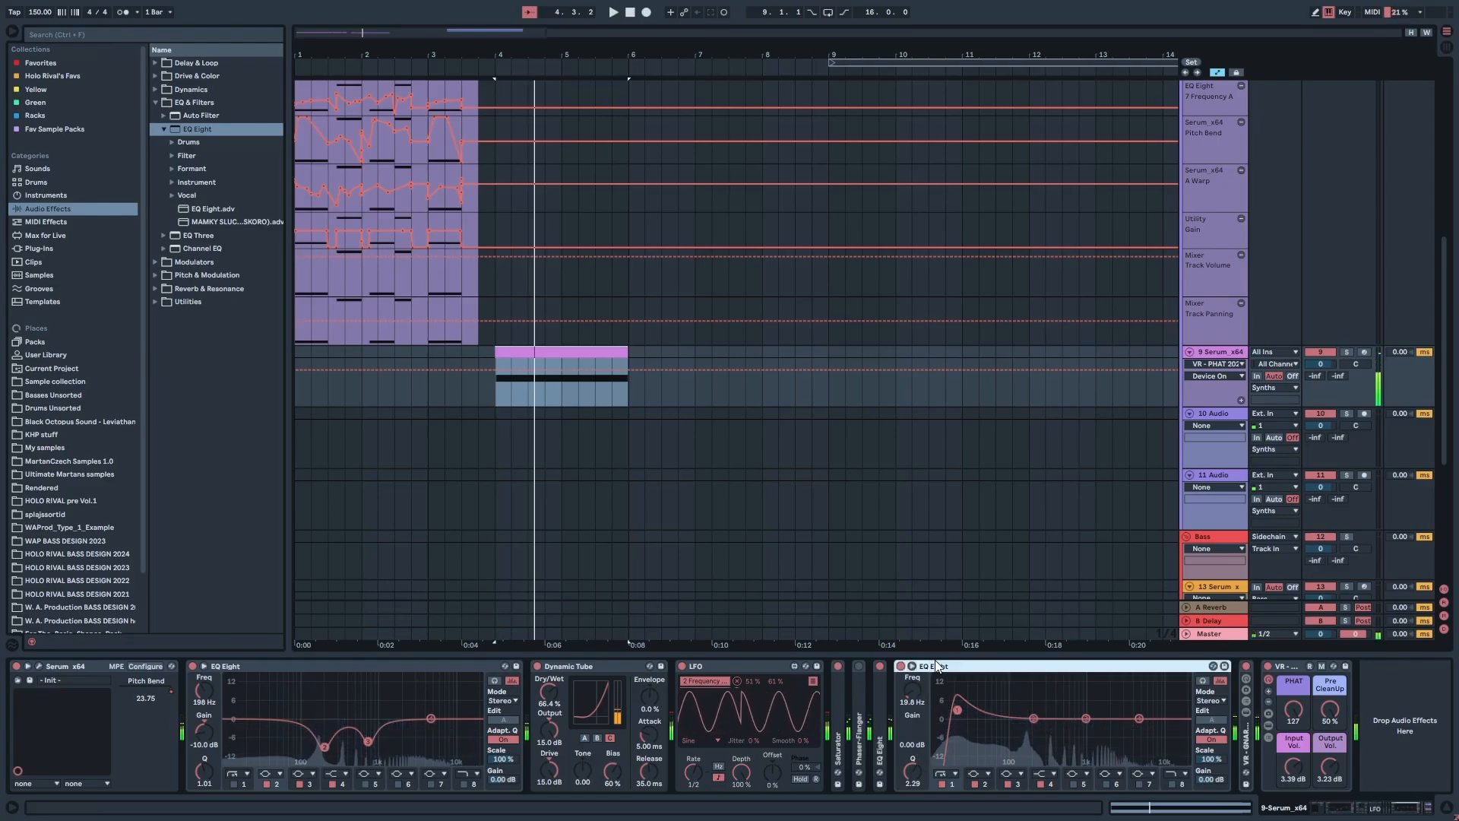
{"action": "key", "text": "Delete"}
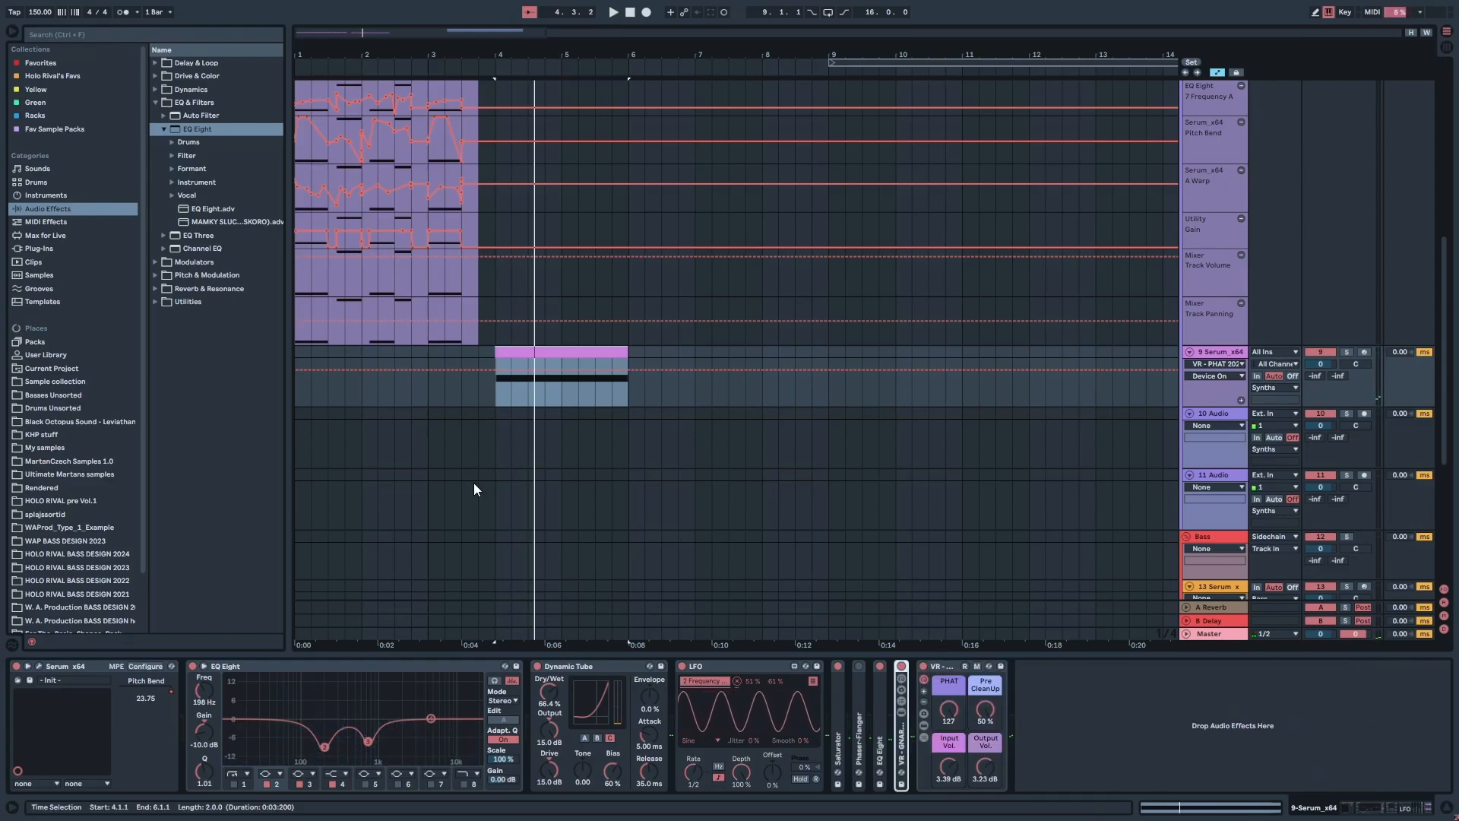
Step: Review the Serum patch on track 9, close its window and show the full arrangement again
{"action": "scroll", "coordinate": [491, 486], "scroll_direction": "up", "scroll_amount": 3}
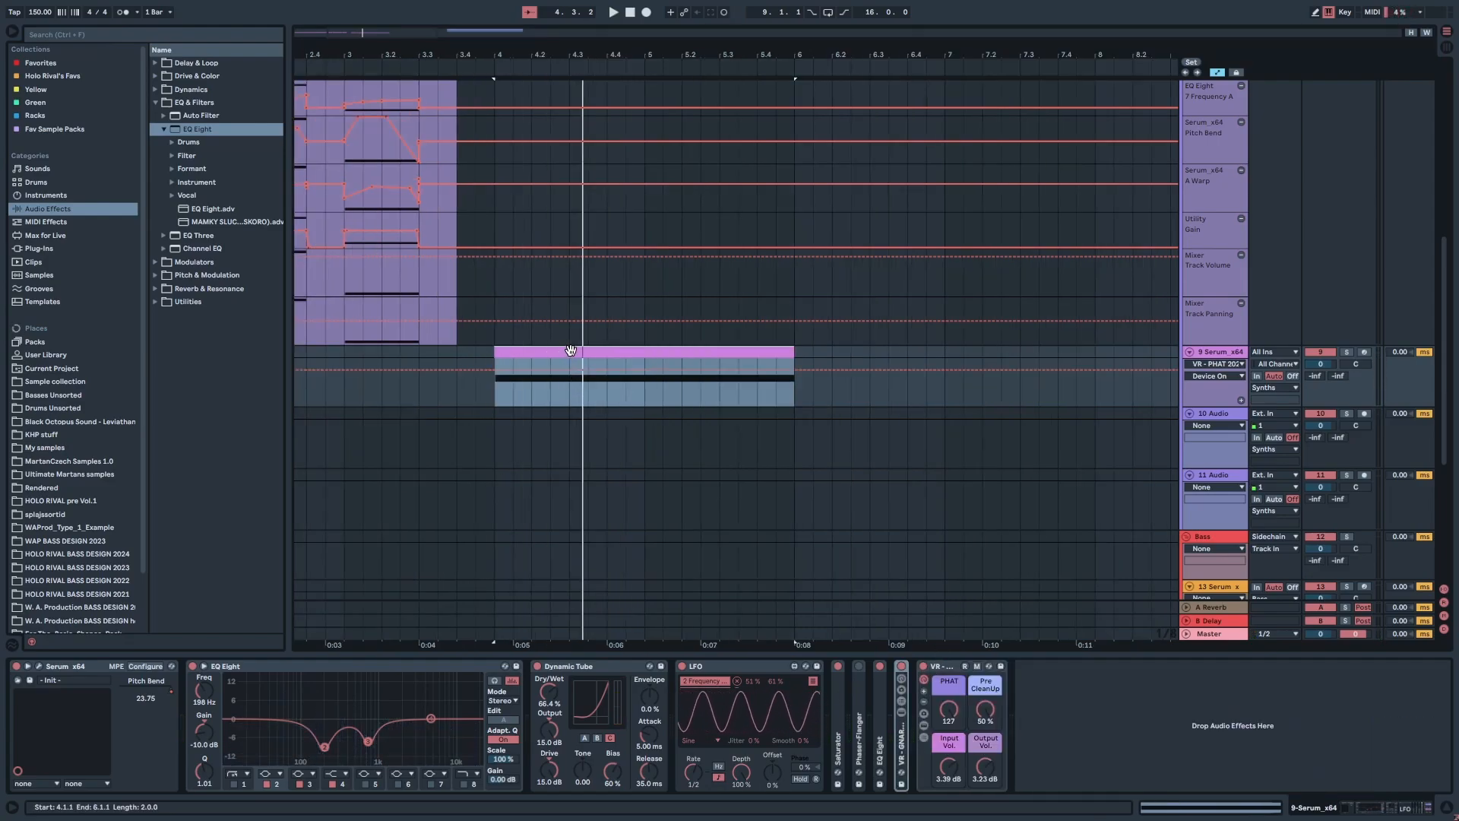
{"action": "left_click", "coordinate": [36, 666]}
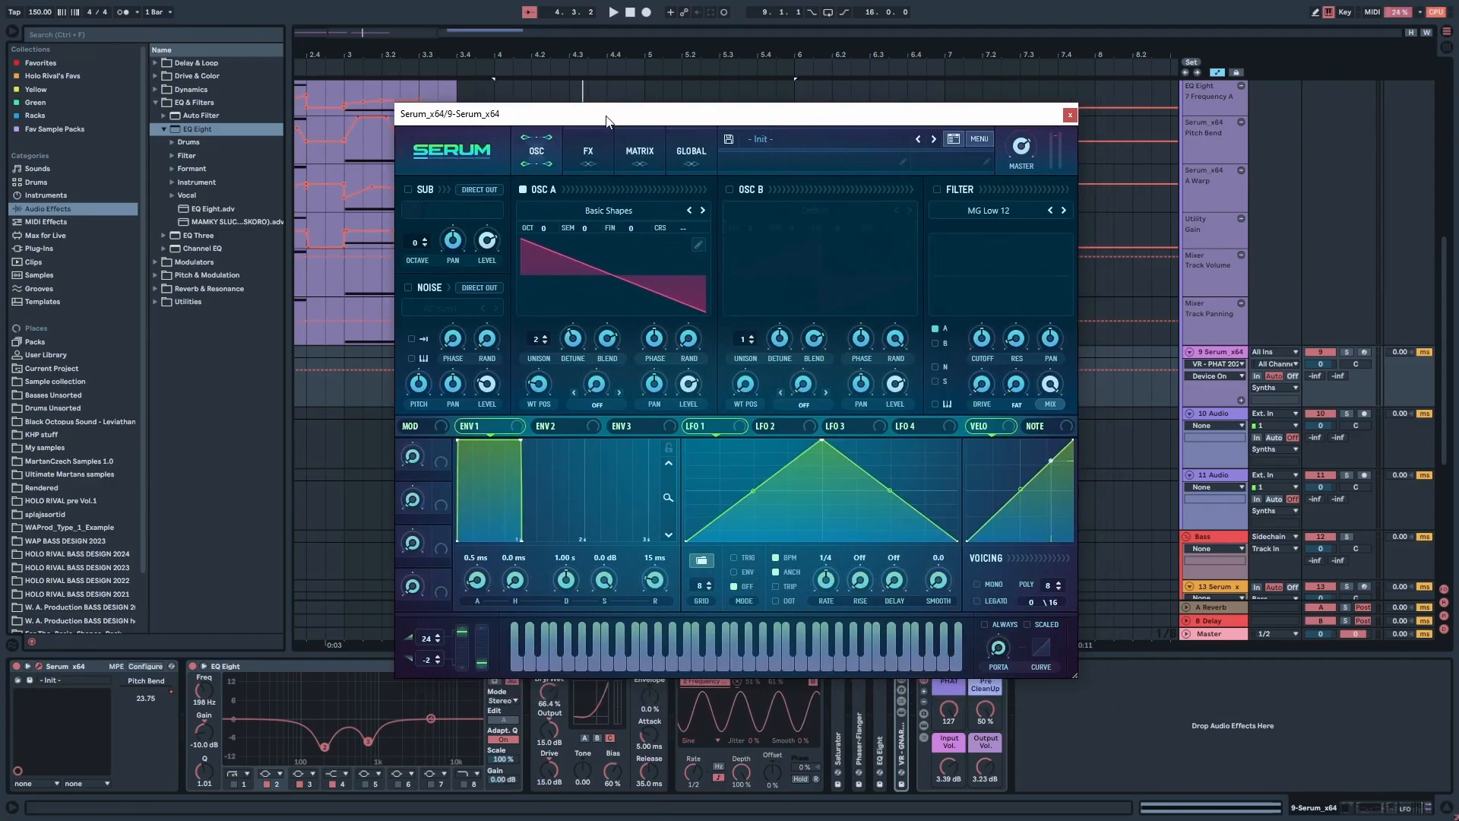
{"action": "left_click", "coordinate": [1070, 115]}
{"action": "key", "text": "minus"}
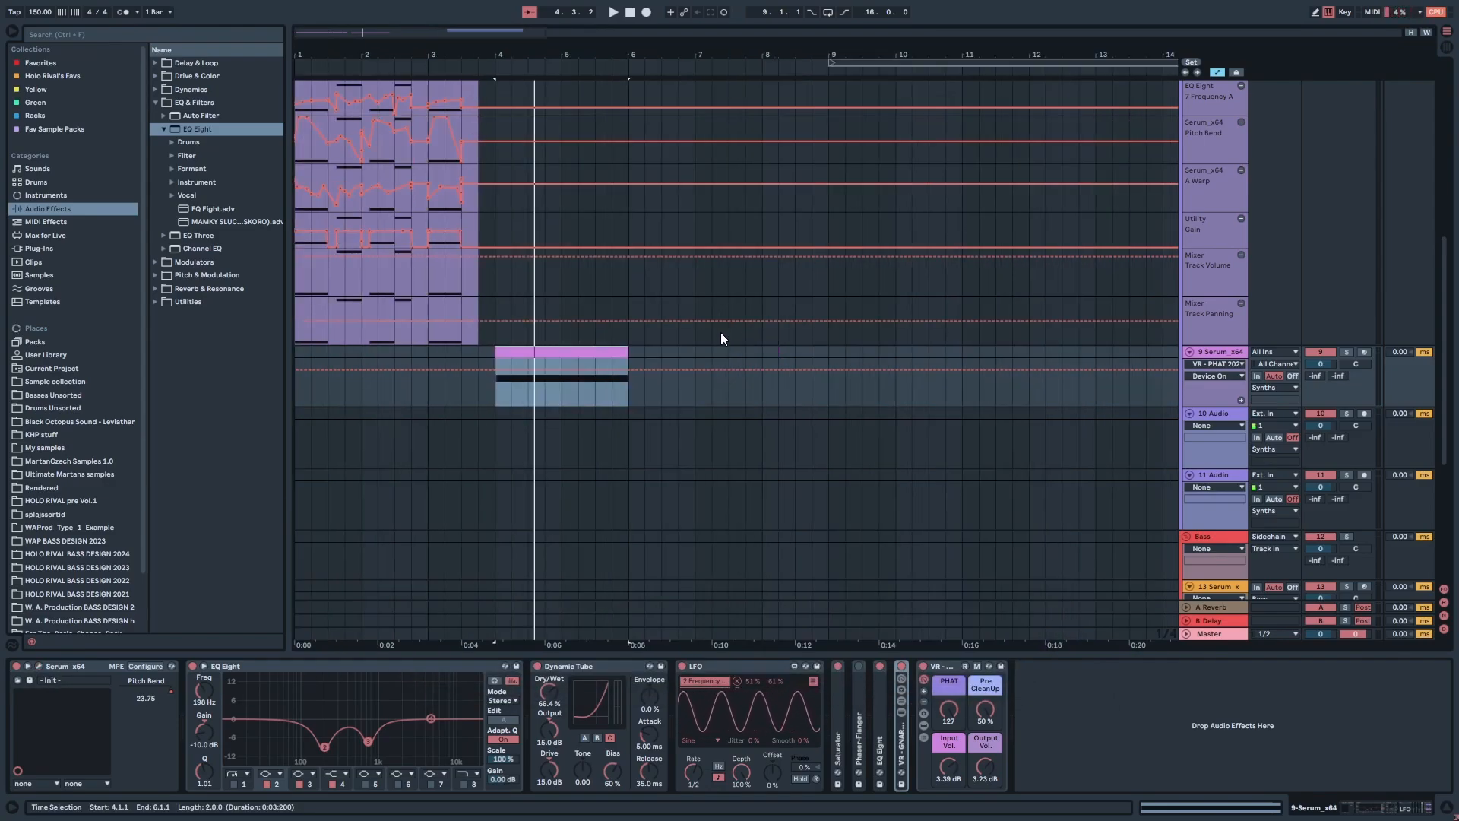
Step: Hide the automation lanes in the arrangement and bring the Synths group tracks into view
{"action": "scroll", "coordinate": [1024, 348], "scroll_direction": "up", "scroll_amount": 3}
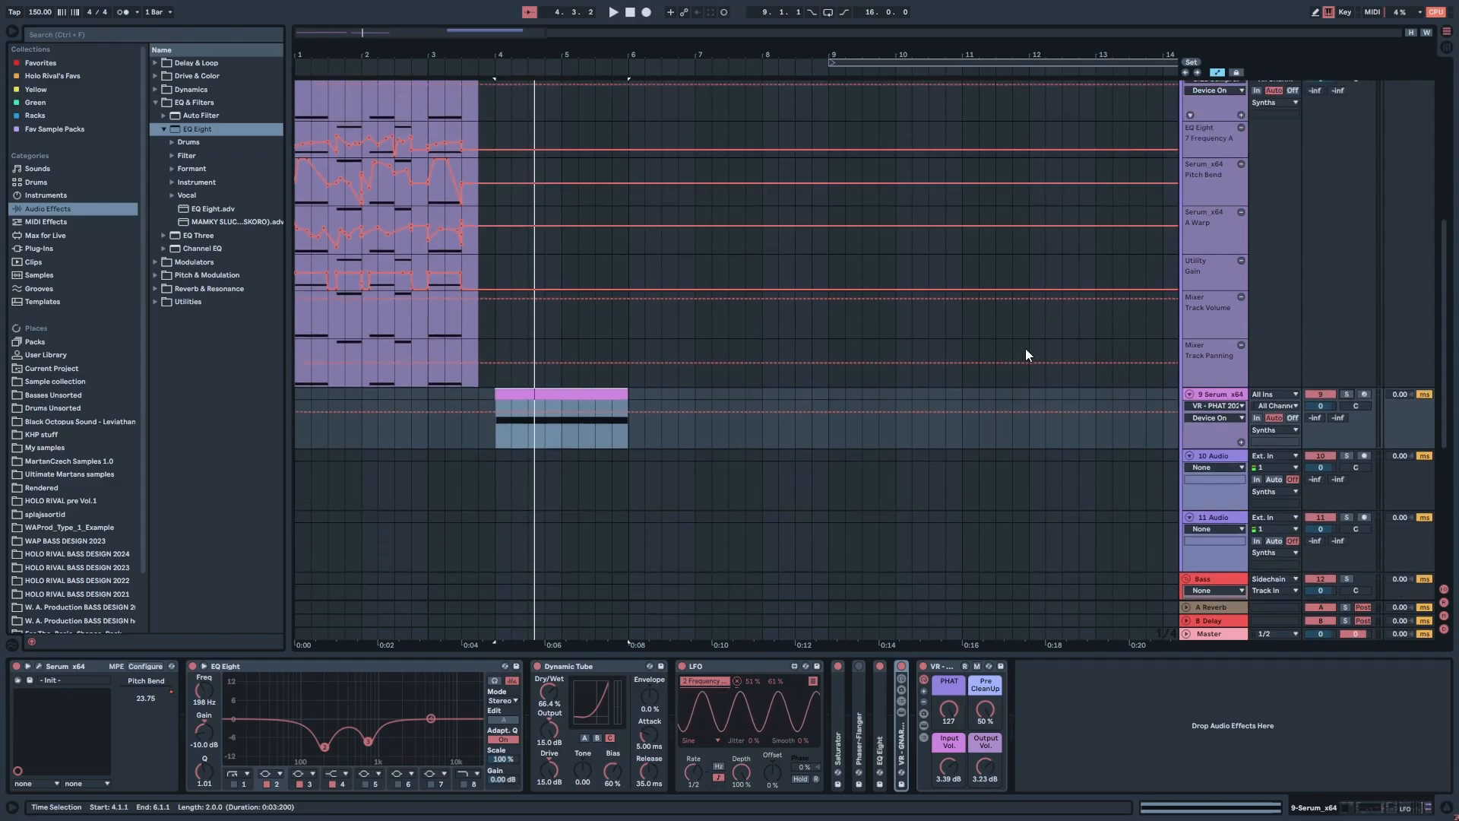
{"action": "left_click", "coordinate": [1215, 72]}
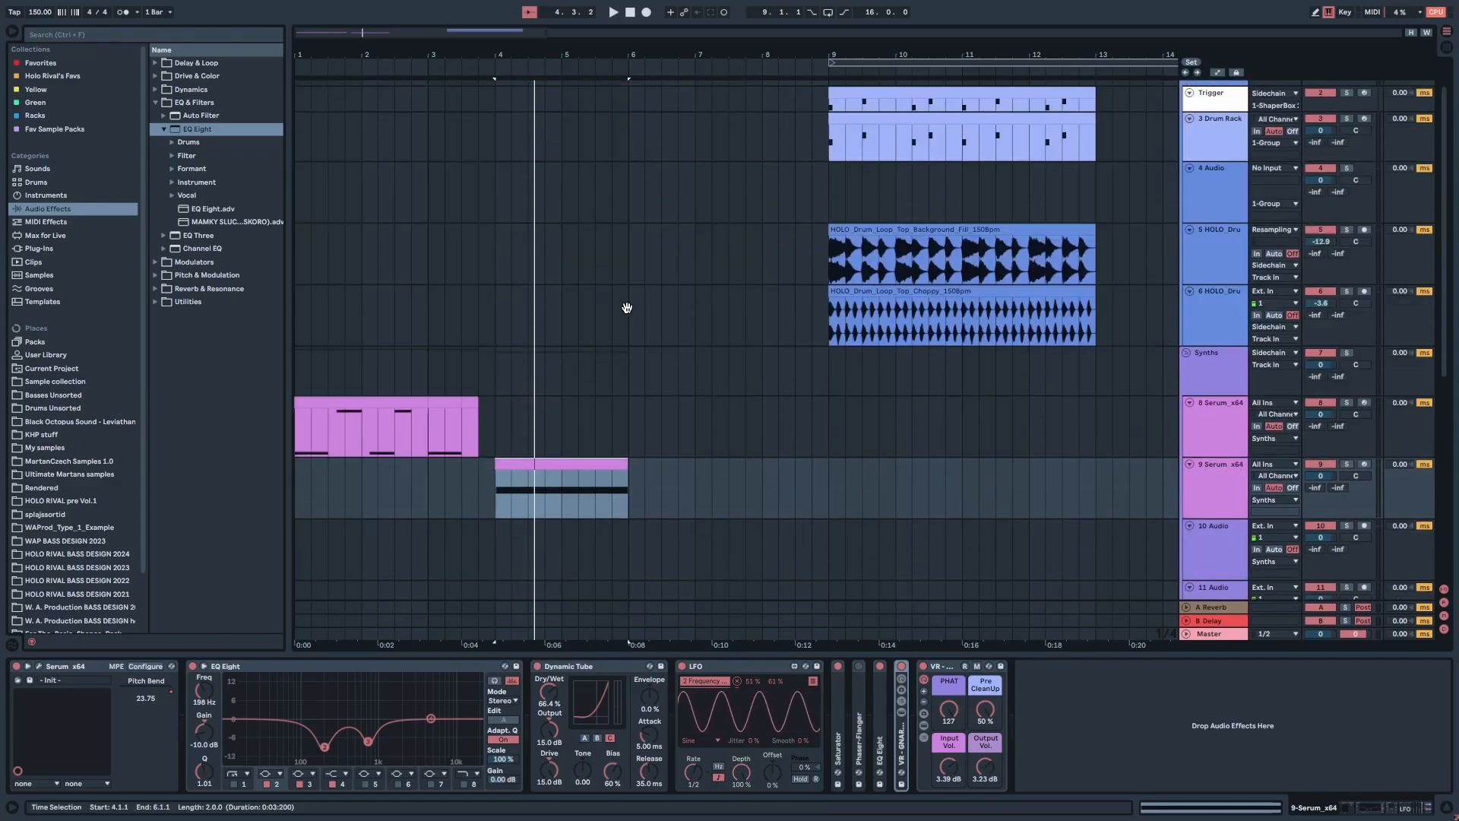
{"action": "scroll", "coordinate": [536, 350], "scroll_direction": "down", "scroll_amount": 3}
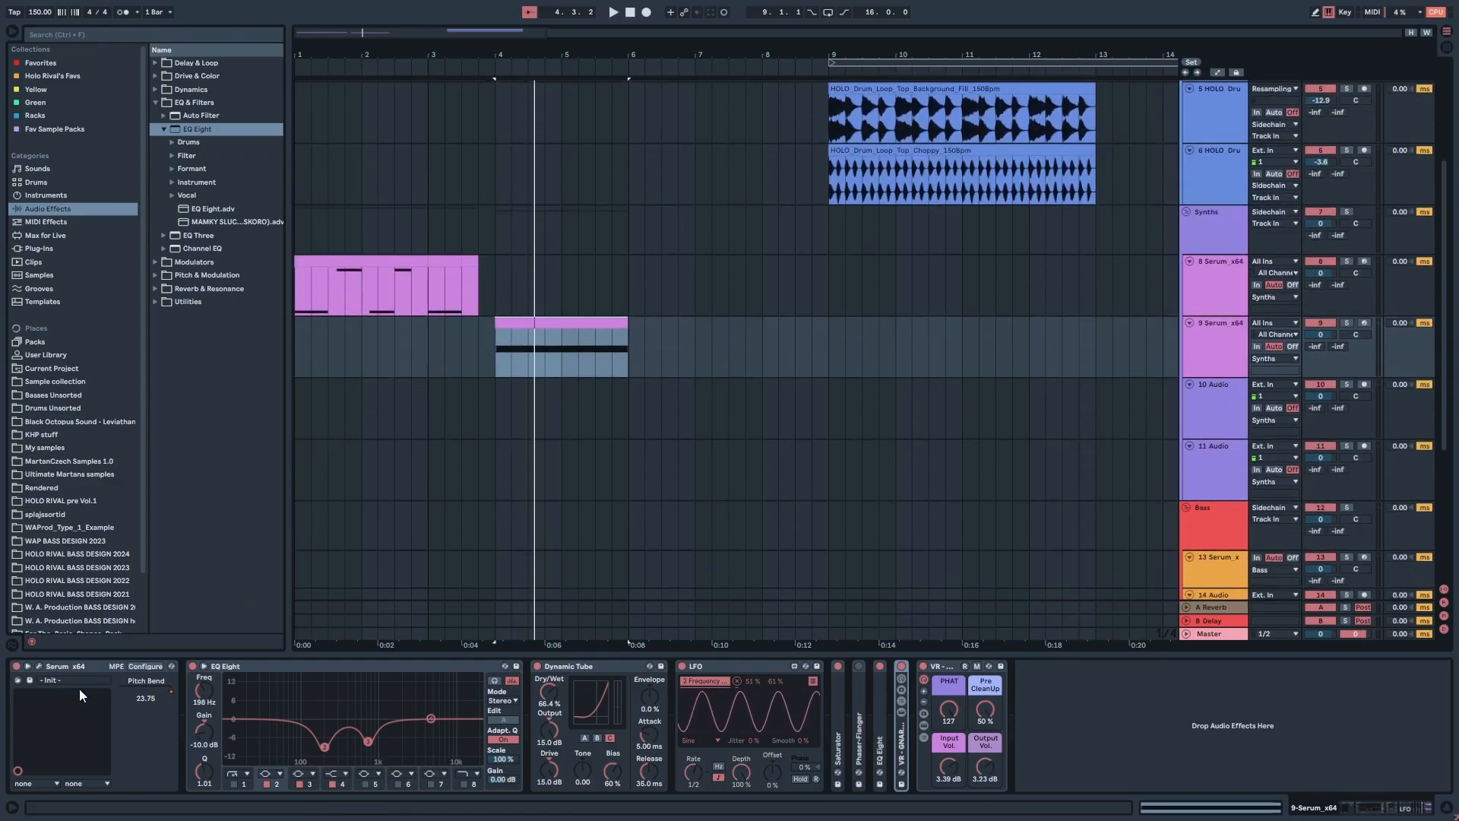
Step: Look at the Serum instruments on track 9 and track 8 in turn, closing each plug-in window
{"action": "left_click", "coordinate": [38, 666]}
{"action": "left_click_drag", "start_coordinate": [645, 130], "coordinate": [668, 79]}
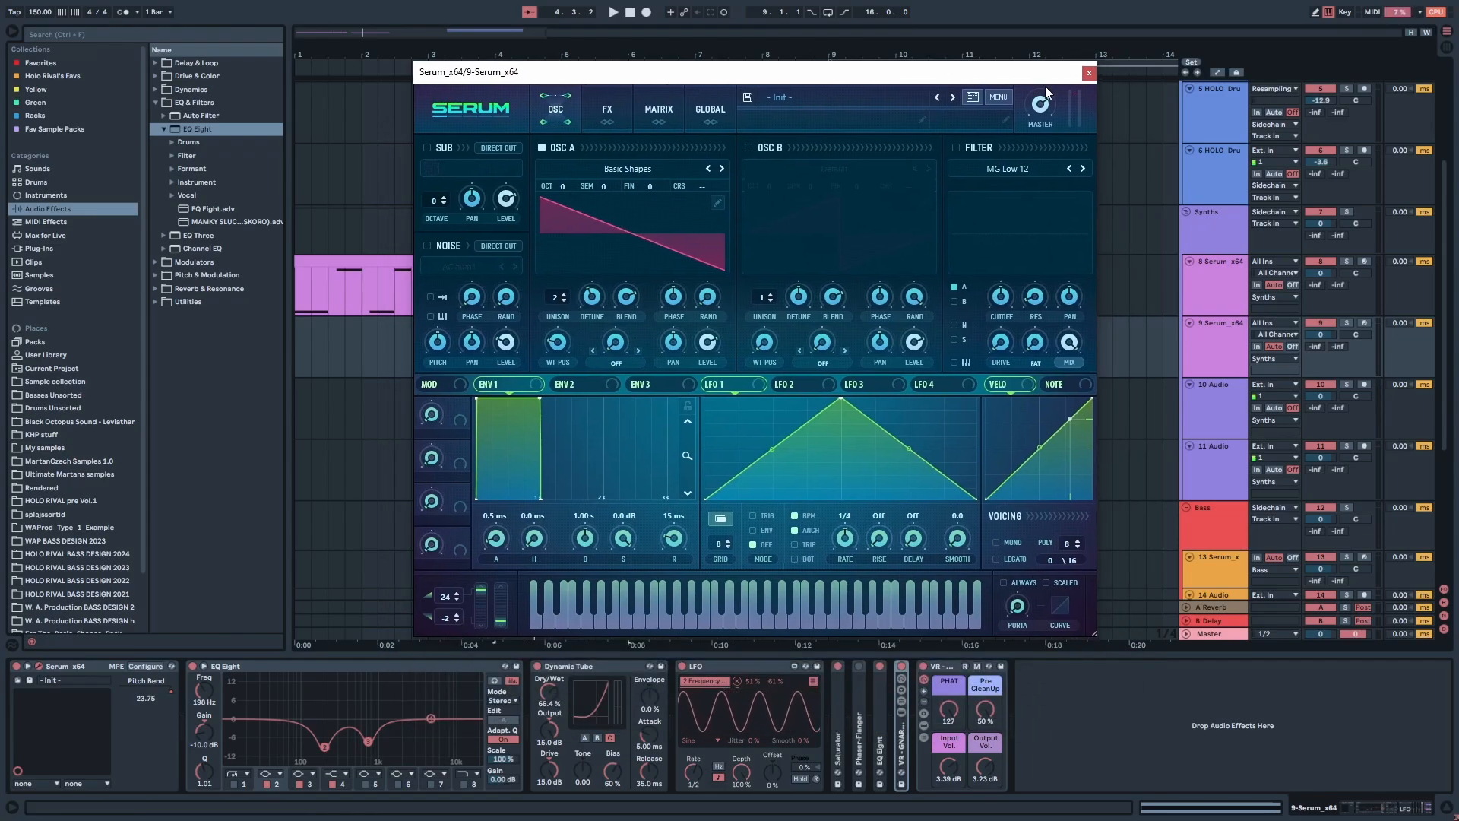
{"action": "left_click", "coordinate": [1088, 73]}
{"action": "left_click", "coordinate": [1214, 289]}
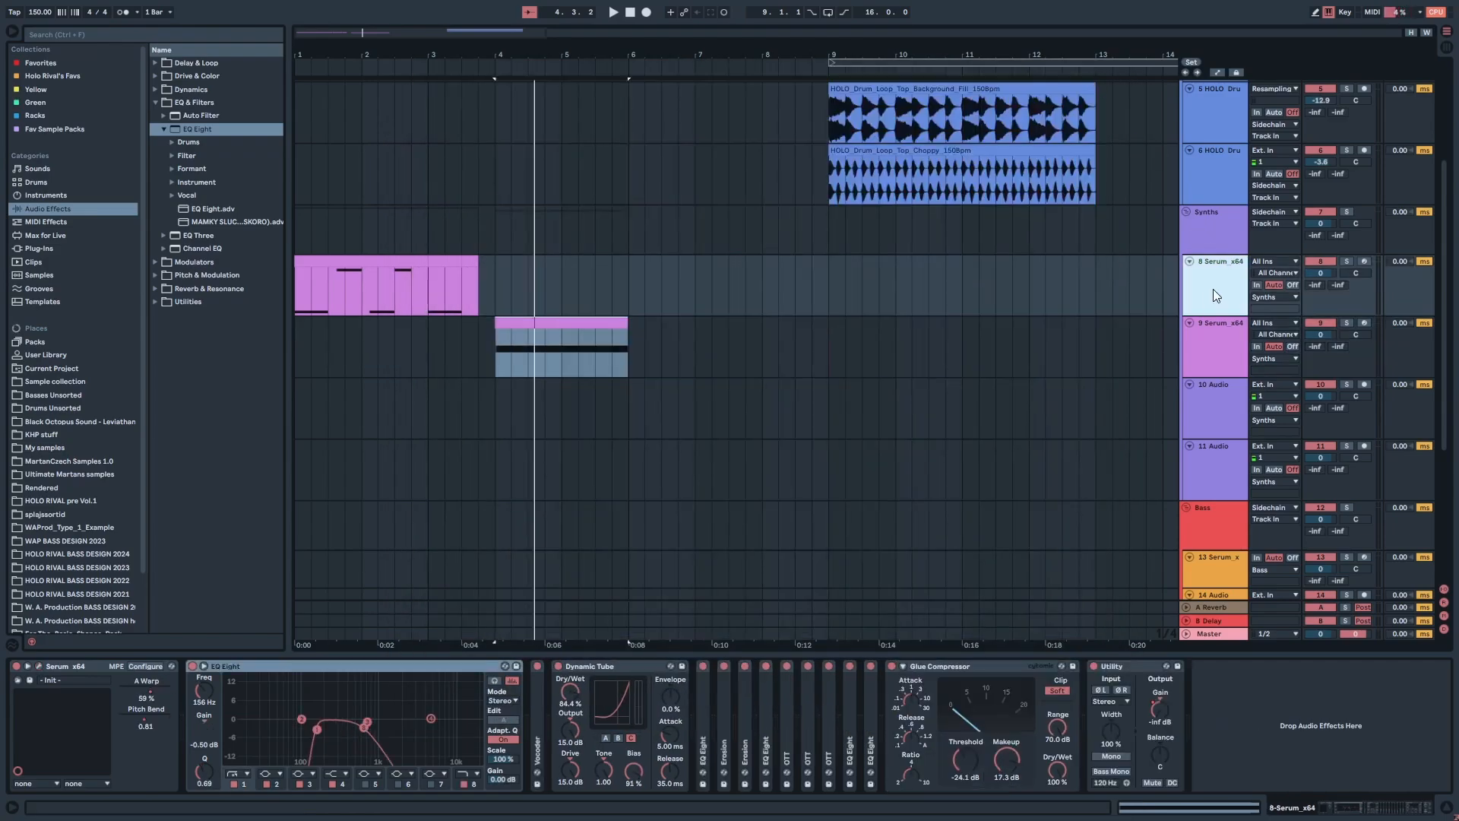
{"action": "left_click", "coordinate": [43, 664]}
{"action": "left_click", "coordinate": [1097, 119]}
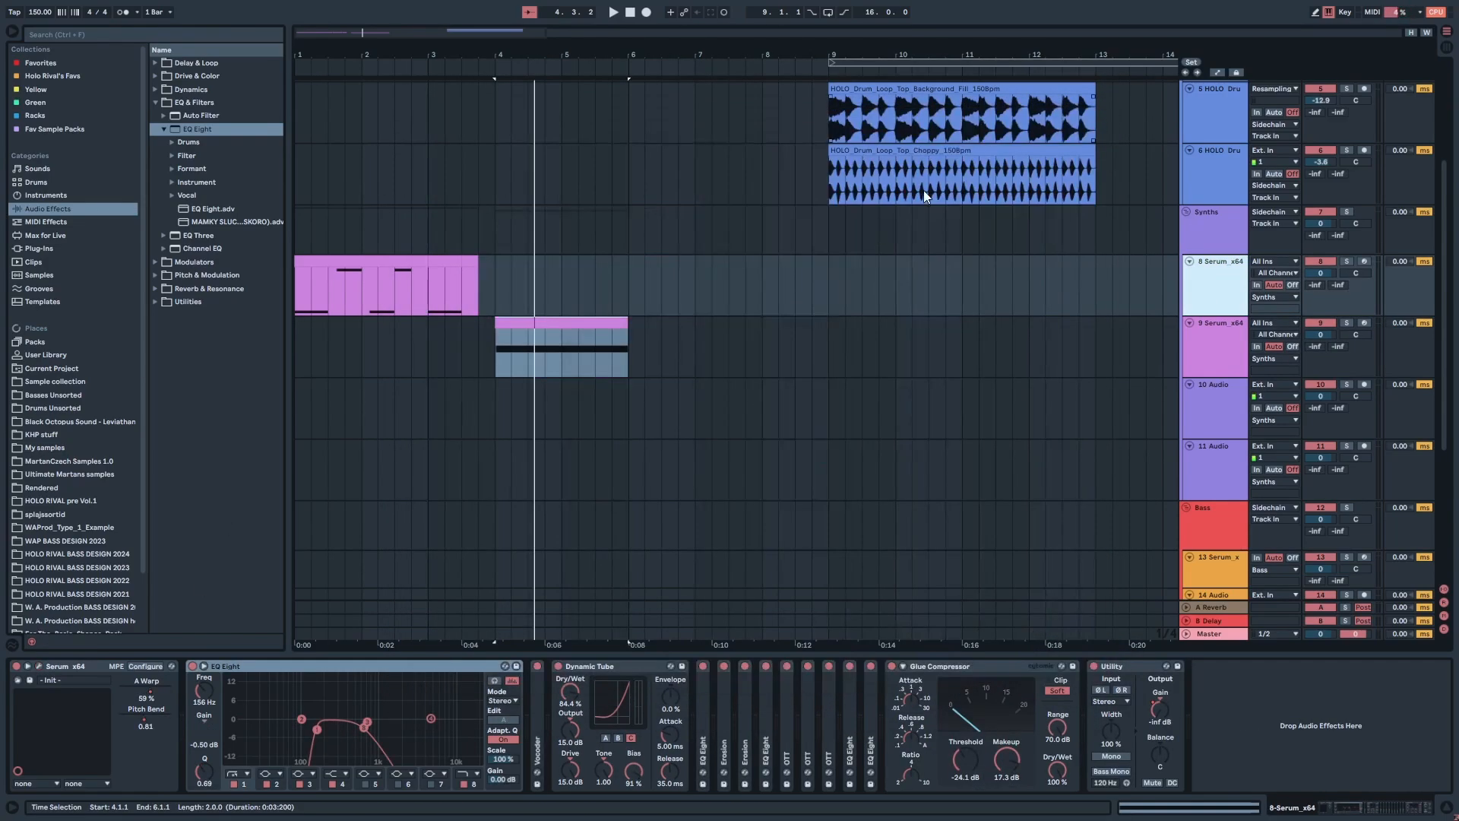
Step: Select the first two bars of the Serum clip on track 8
{"action": "left_click", "coordinate": [525, 329]}
{"action": "left_click", "coordinate": [409, 263]}
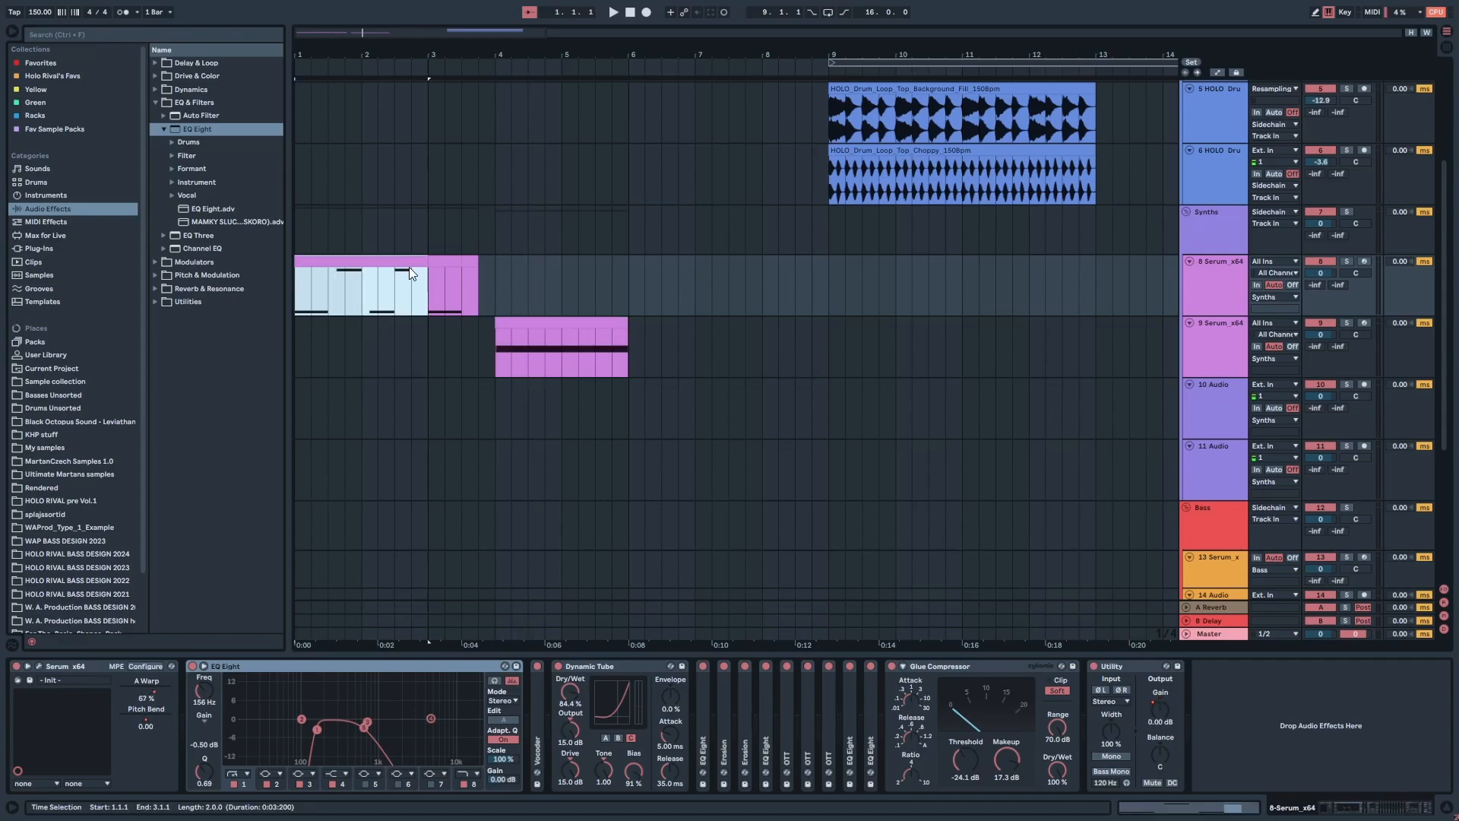